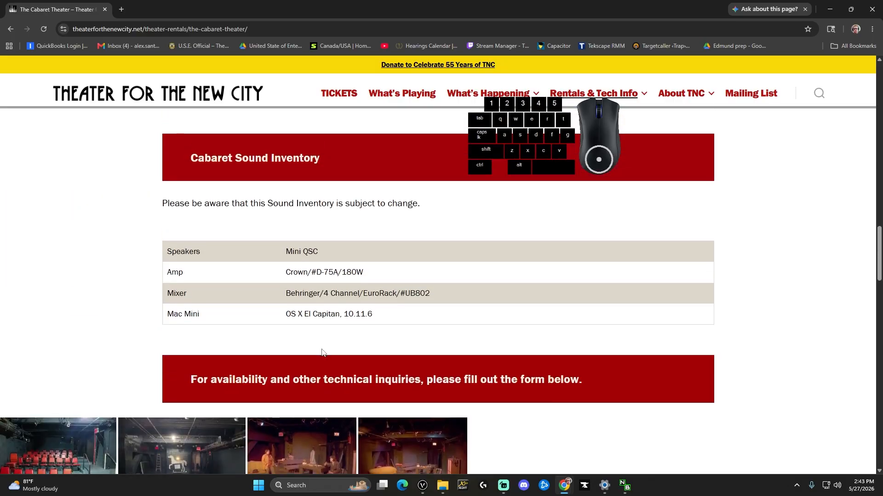
Examine the Cabaret Theater page's sound and lighting inventories, channel schedule and repertory lighting plot
scroll(367, 309, "down", 9)
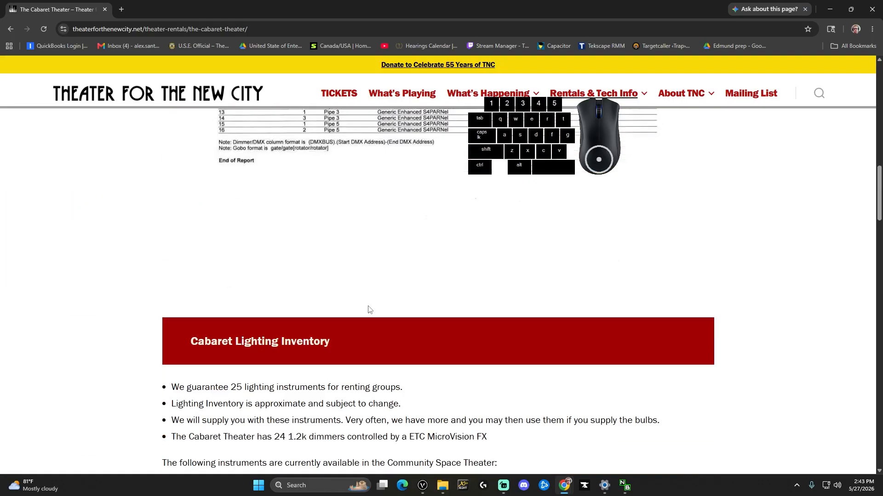
scroll(368, 311, "up", 9)
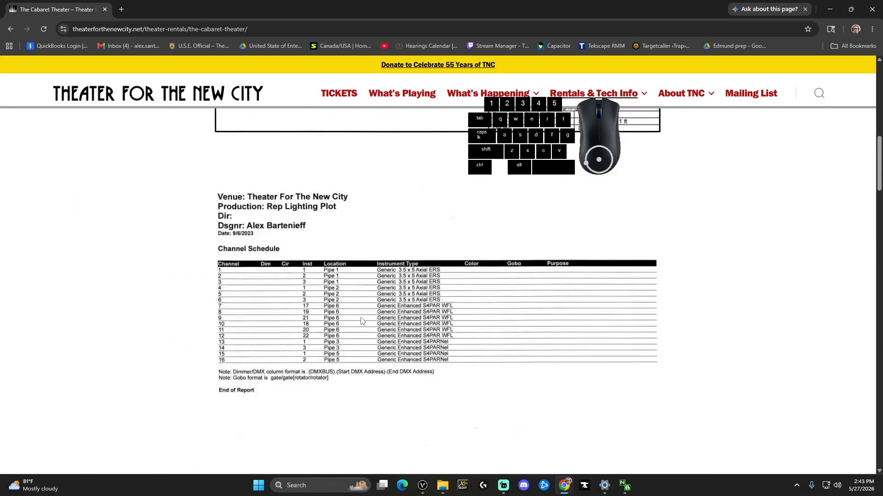
scroll(364, 322, "up", 4)
scroll(488, 235, "up", 3)
scroll(460, 313, "down", 2)
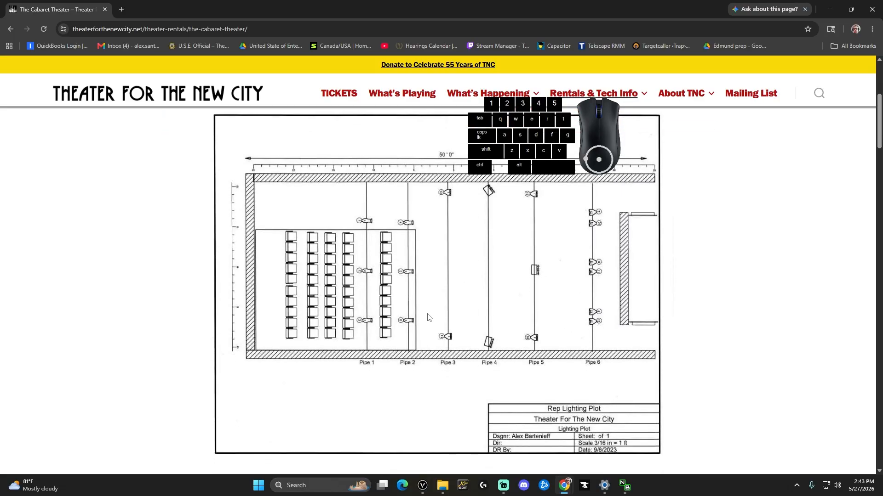
scroll(505, 262, "up", 1)
left_click(515, 272)
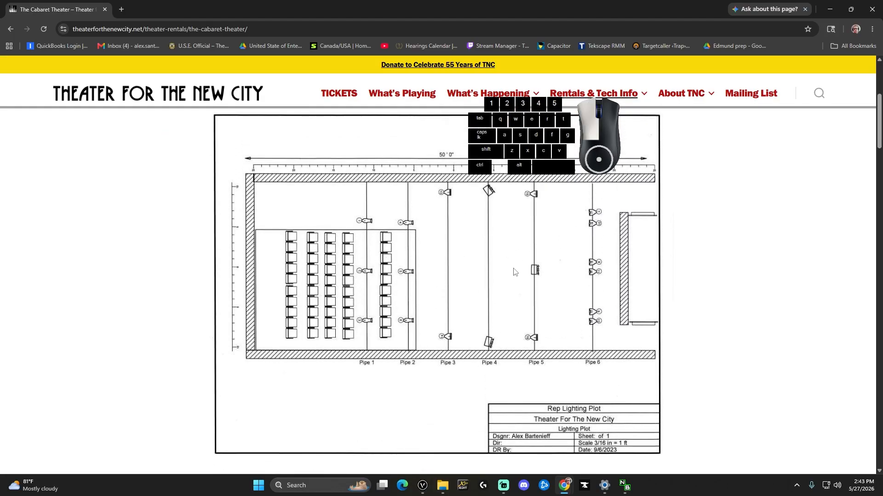
scroll(516, 267, "up", 3)
Start downloading the Cabaret PDF and create a folder named TNC Cabaret 2026 in Desktop > Current Projects
left_click(688, 162)
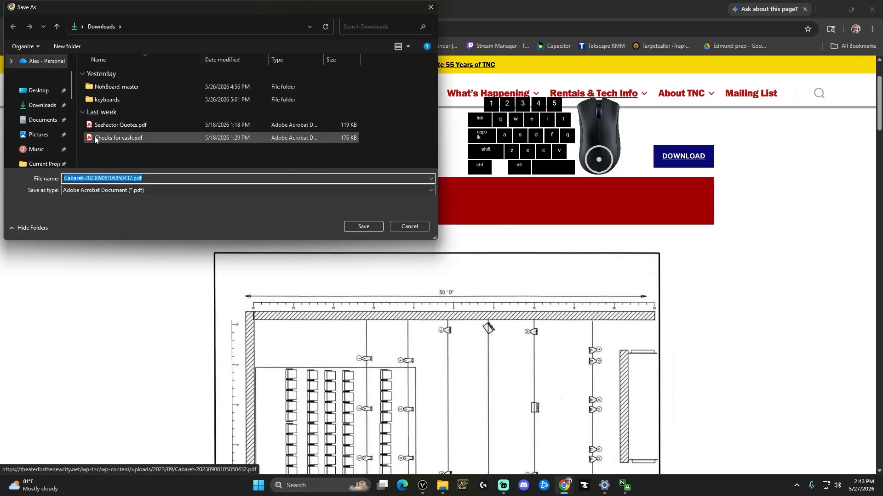
left_click(40, 90)
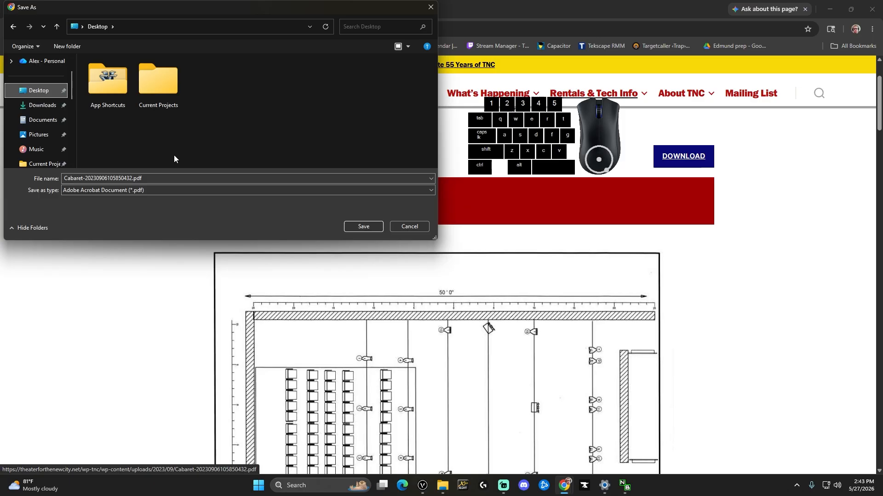
left_click(170, 92)
double_click(170, 92)
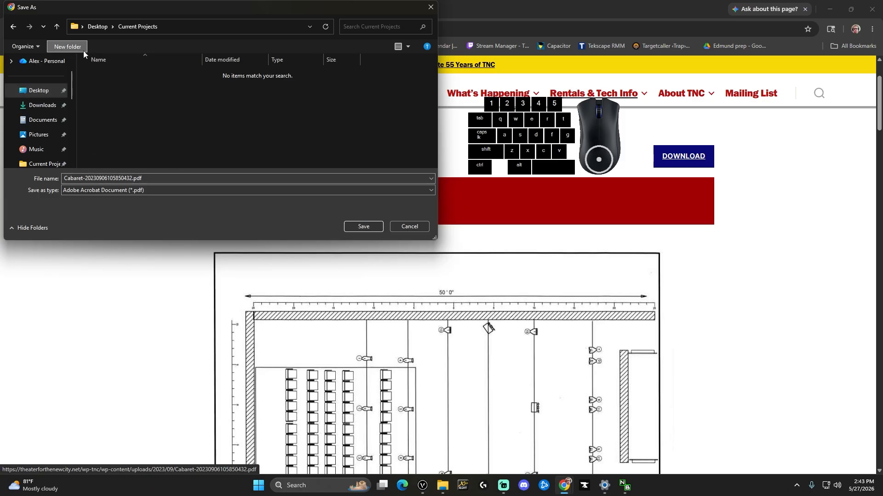
left_click(67, 47)
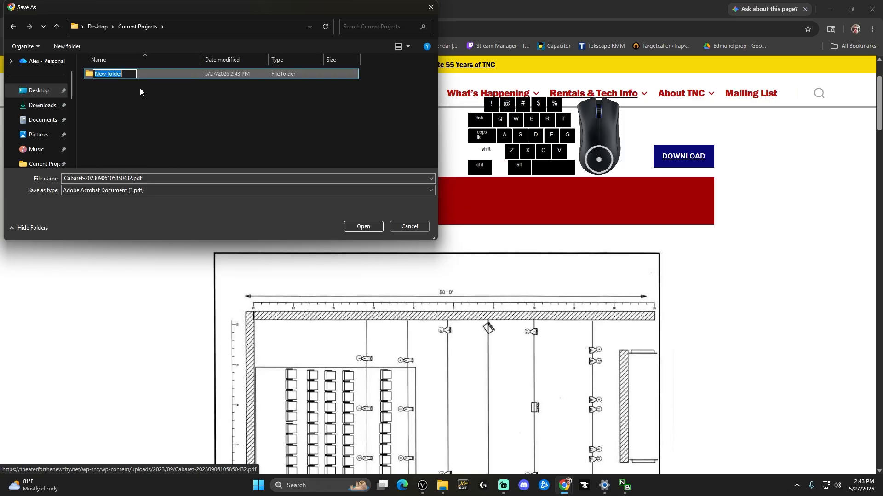
type("TNC Caba")
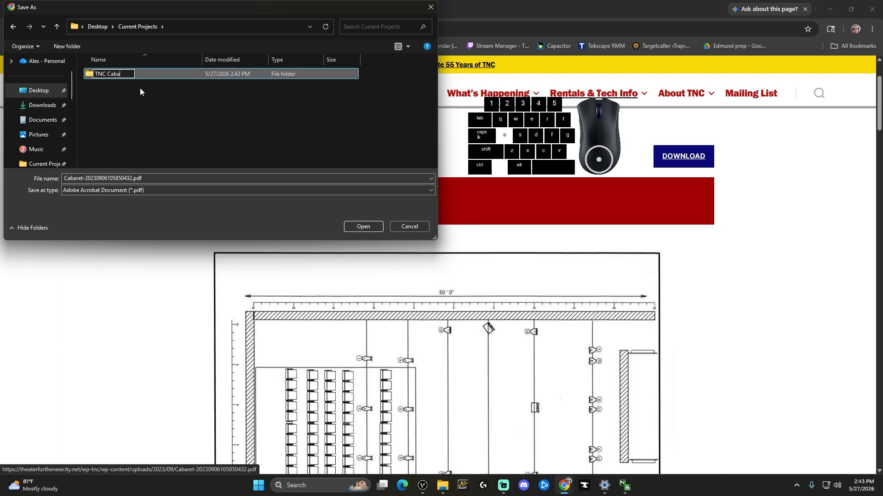
type("ret 2026")
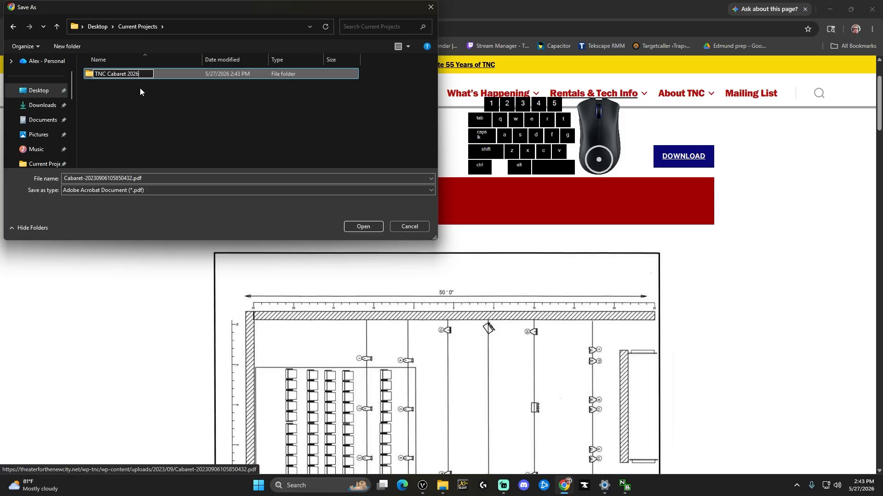
key("Return")
Name the PDF download "Cabaret- ref drawning.pdf" and save it in Current Projects
left_click(132, 179)
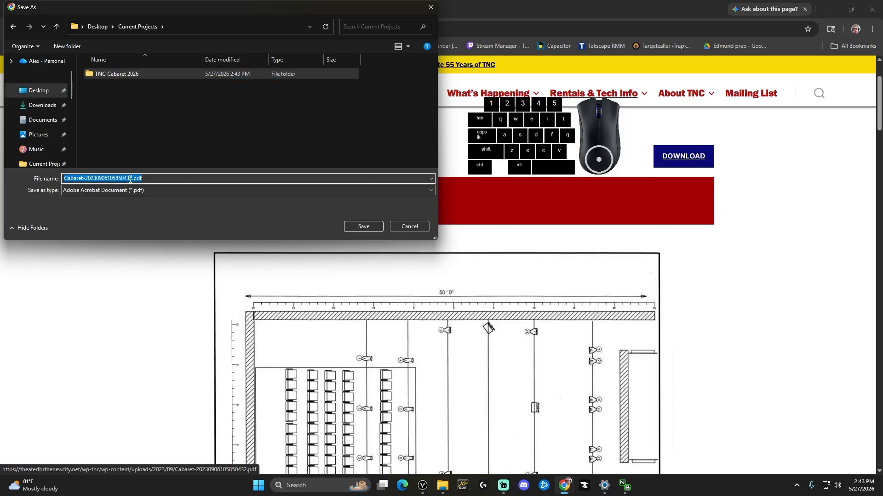
left_click(134, 178)
left_click_drag(134, 179, 86, 186)
type("re")
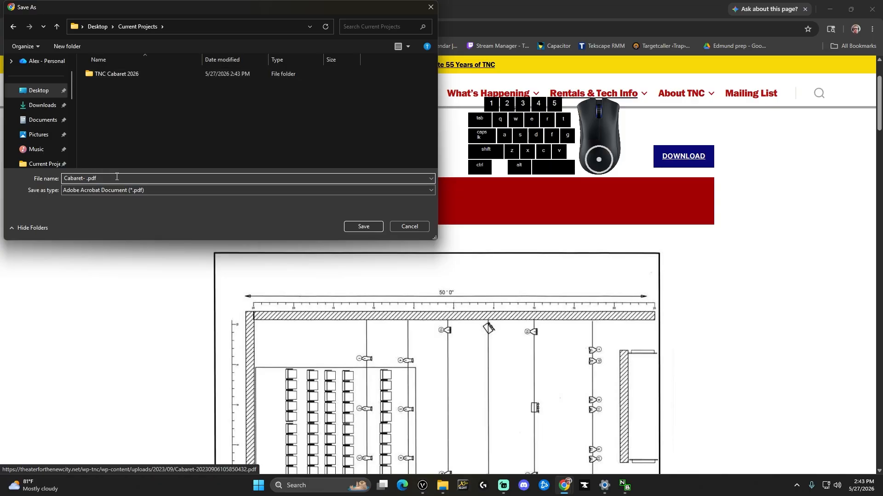
type("f drawning")
key("Return")
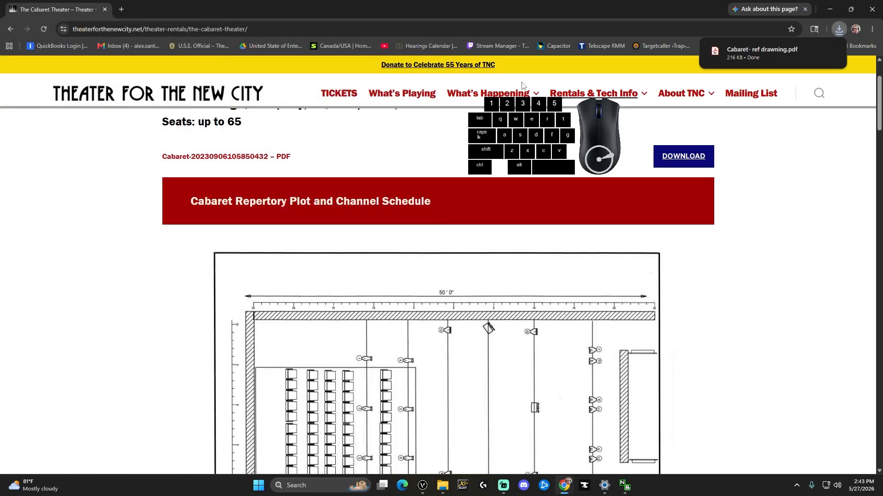
Show the downloaded PDF in its folder, move it into TNC Cabaret 2026, and open that folder
left_click(813, 51)
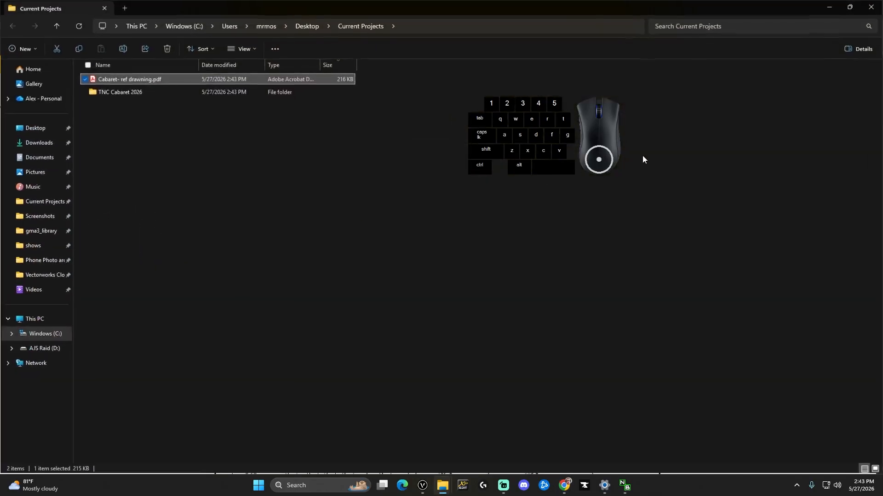
left_click_drag(144, 81, 136, 92)
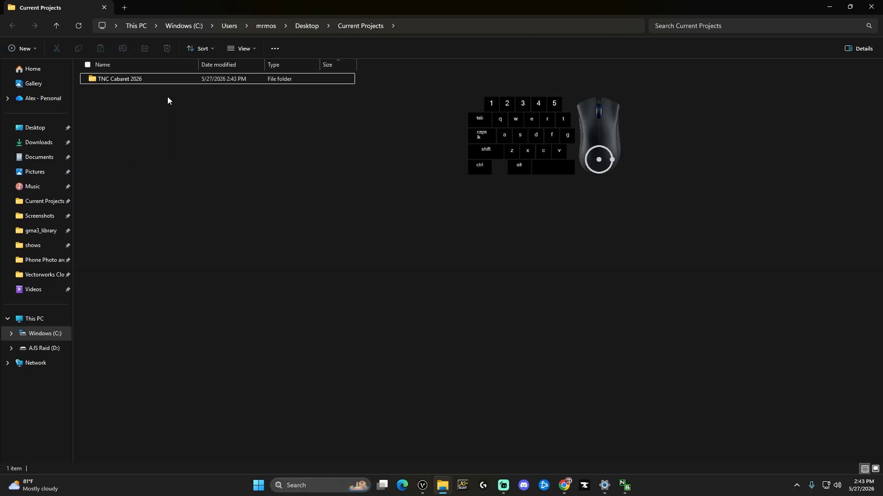
double_click(127, 82)
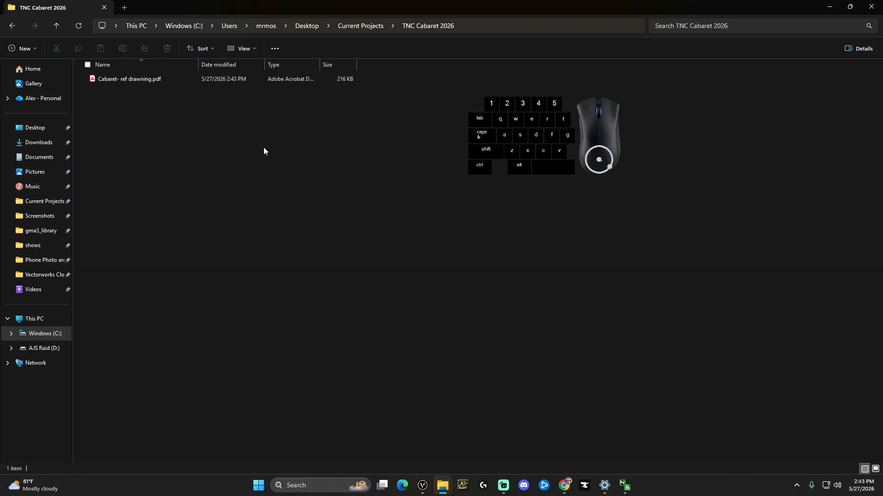
Rename the reference PDF by removing the hyphen after "Cabaret"
left_click(124, 82)
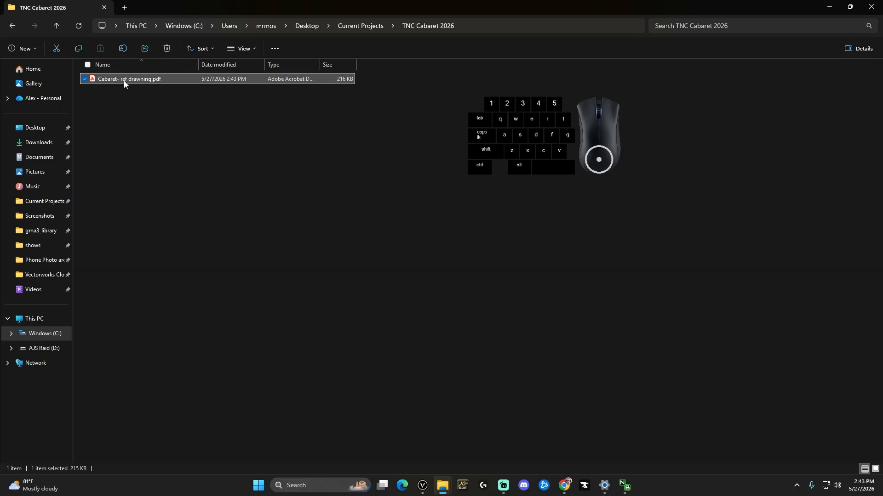
left_click(117, 79)
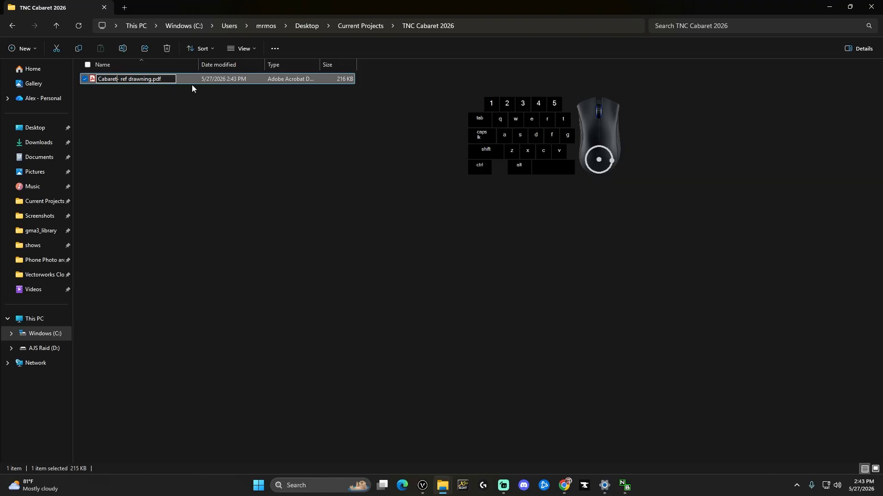
key("BackSpace")
key("Return")
Minimize the folder window, close the theater web page, and switch to Vectorworks
left_click(824, 8)
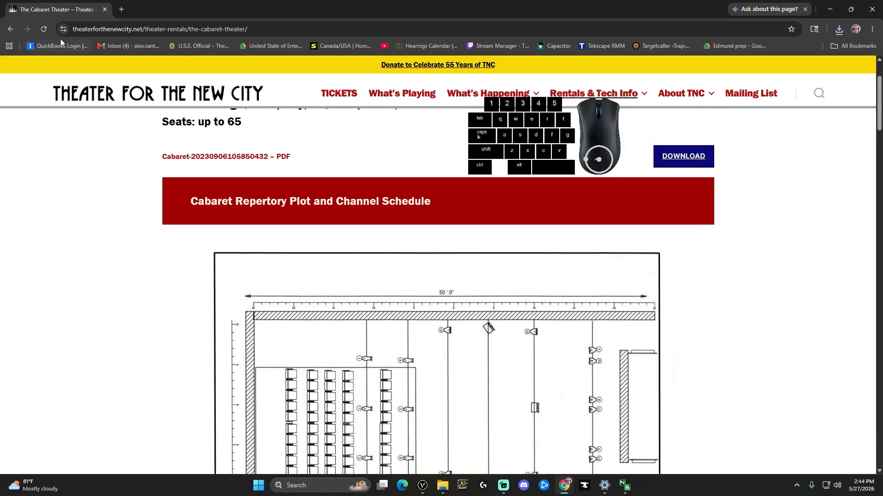
left_click(104, 9)
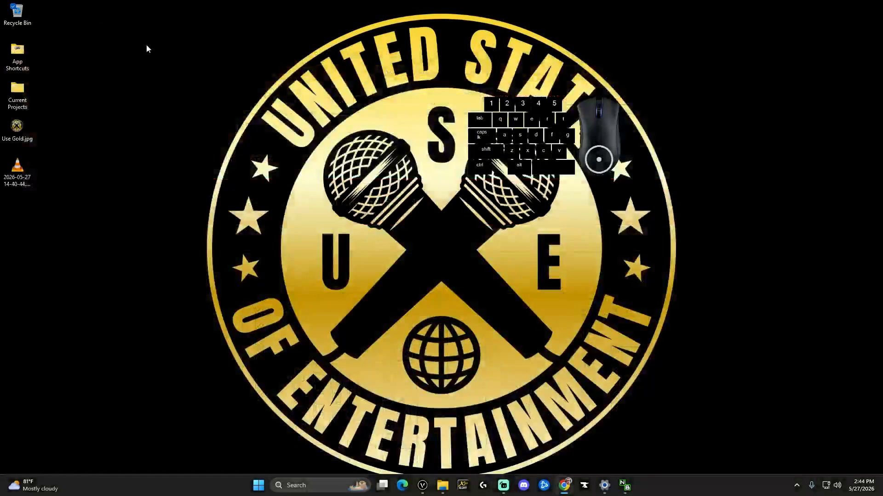
left_click(423, 485)
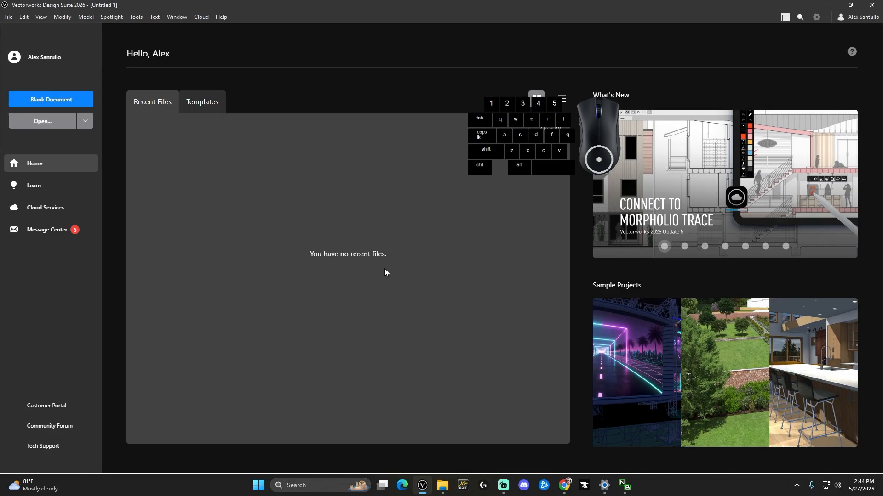
Create a new blank document and close the empty Untitled 1 file
left_click(46, 100)
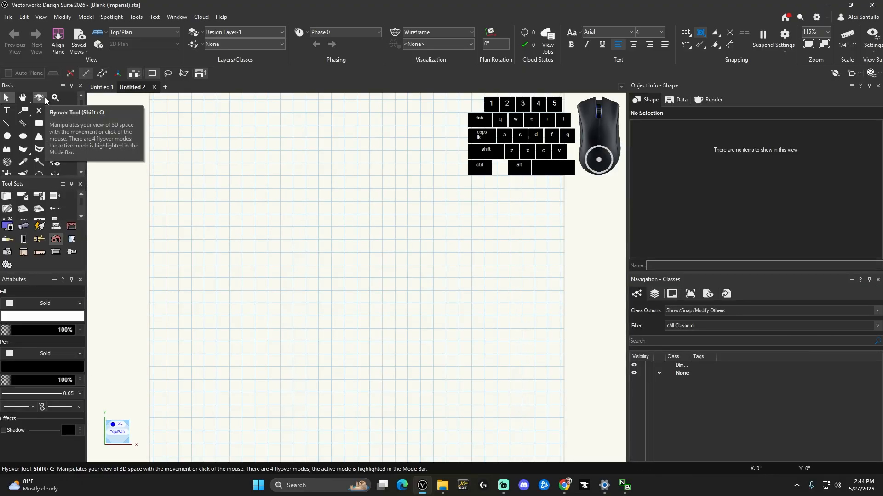
left_click(100, 87)
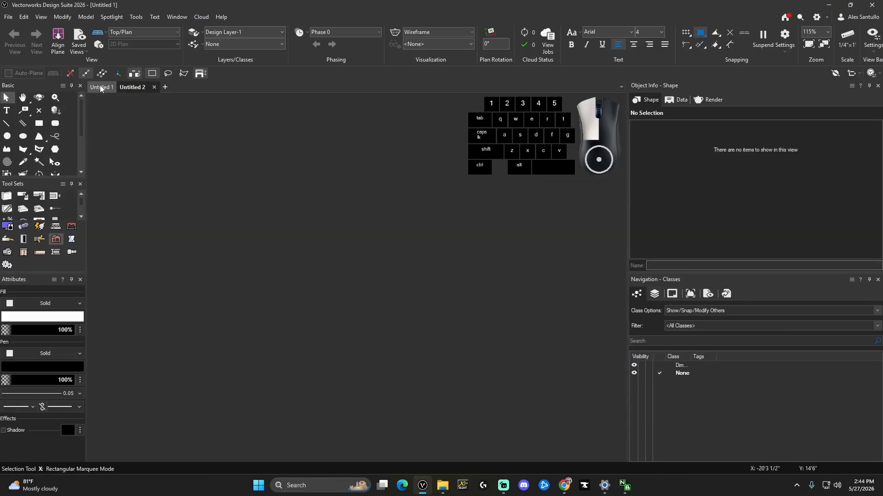
left_click(123, 88)
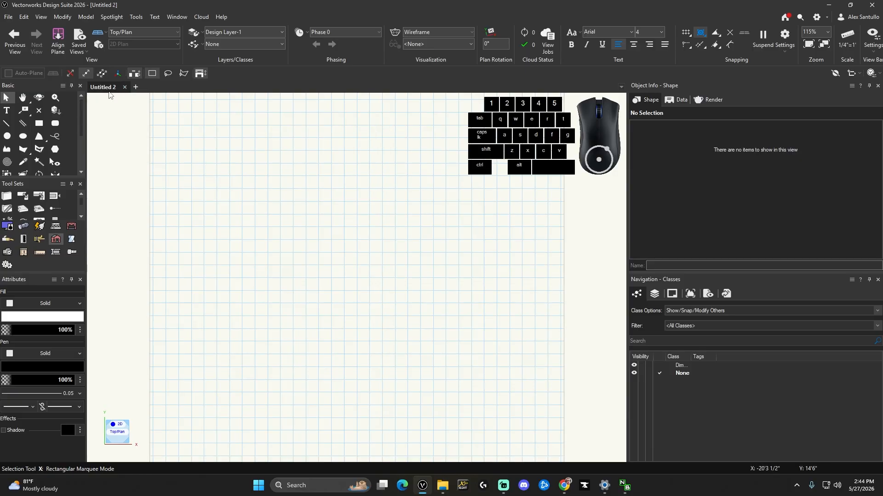
Start saving the blank document under a new name and choose Desktop > Current Projects > TNC Cabaret 2026 as its location
left_click(8, 17)
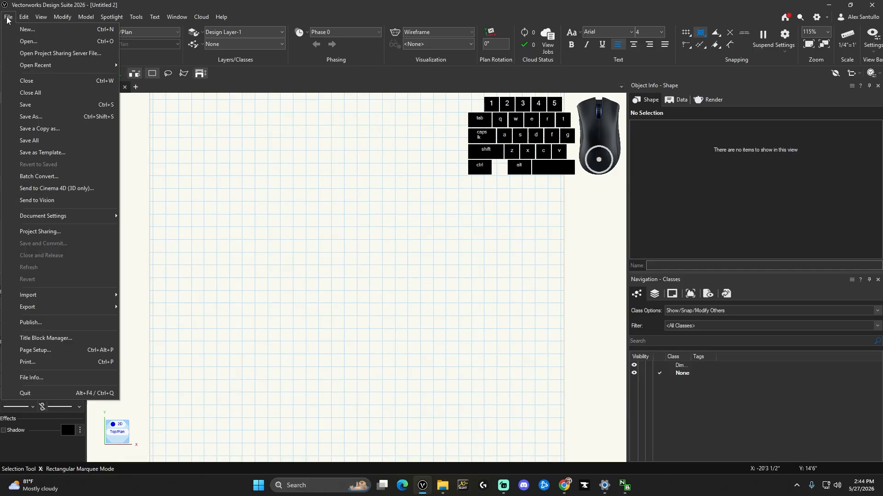
left_click(28, 117)
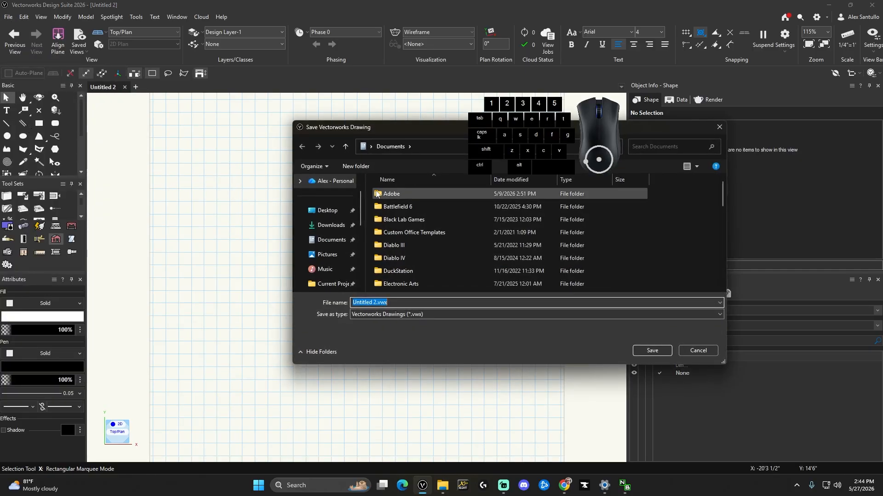
left_click(327, 211)
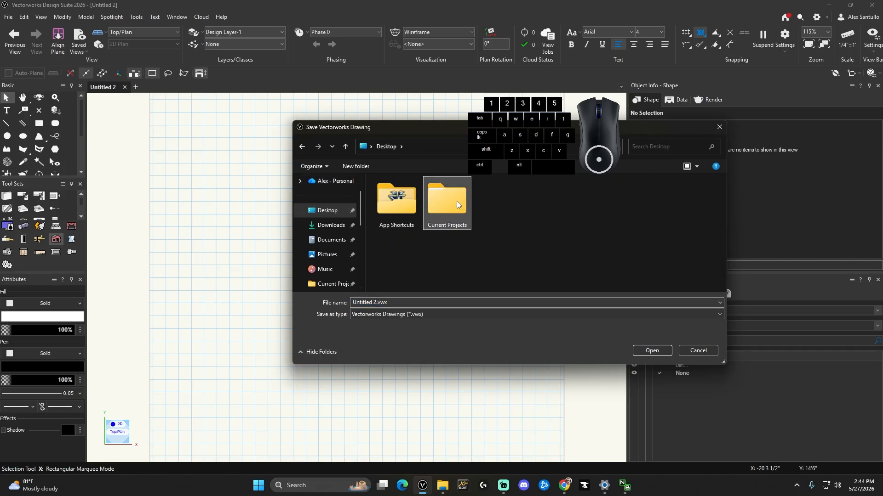
double_click(456, 203)
double_click(418, 197)
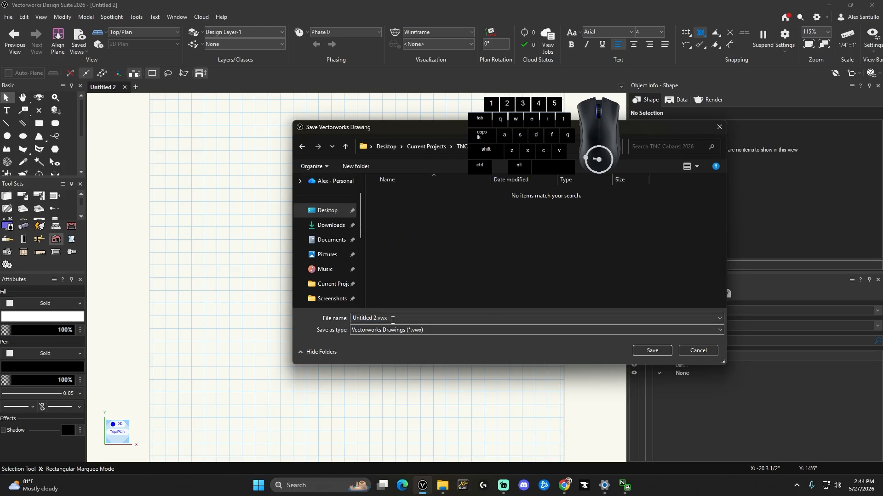
Name the drawing "TNC Cabaret 2026.vwx" and save it
left_click(392, 320)
double_click(375, 318)
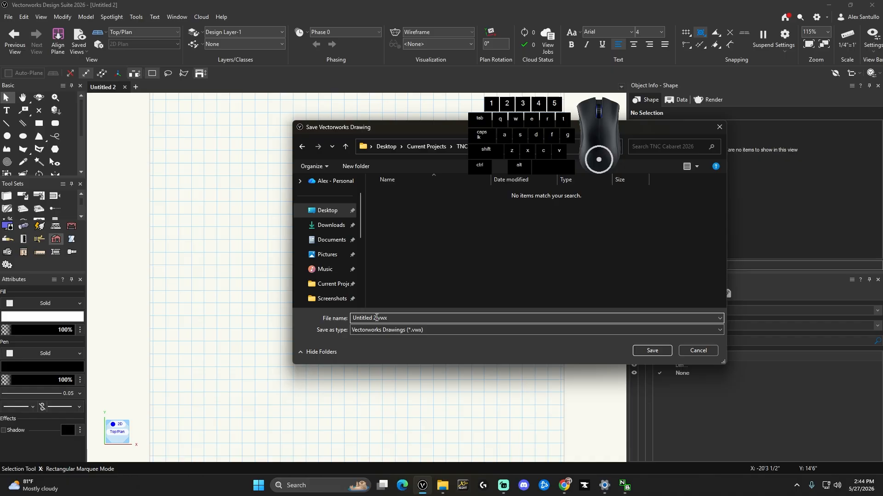
left_click_drag(389, 318, 322, 321)
left_click(373, 317)
type("Tn")
key("BackSpace")
type("N")
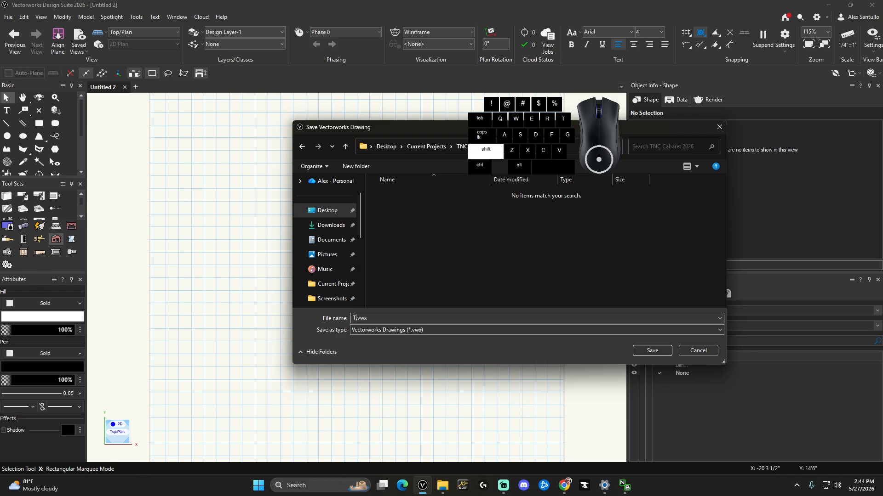
type("C C")
type("ab")
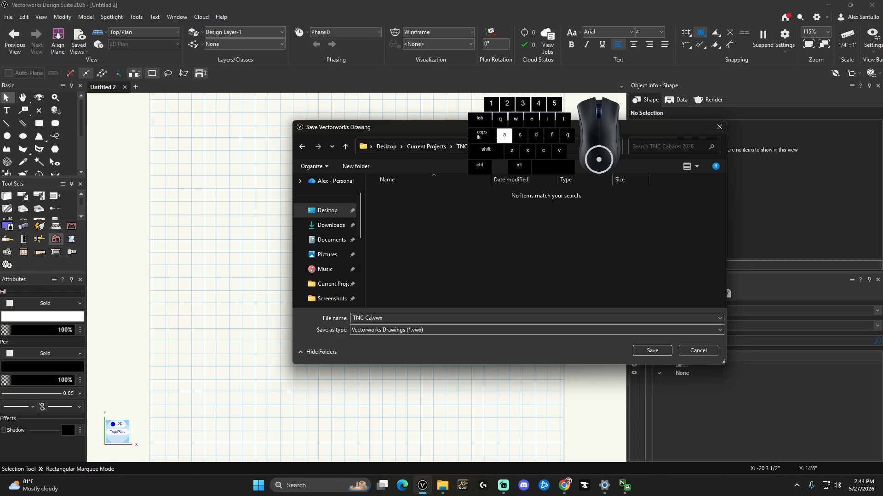
type("aret 2026")
left_click(652, 351)
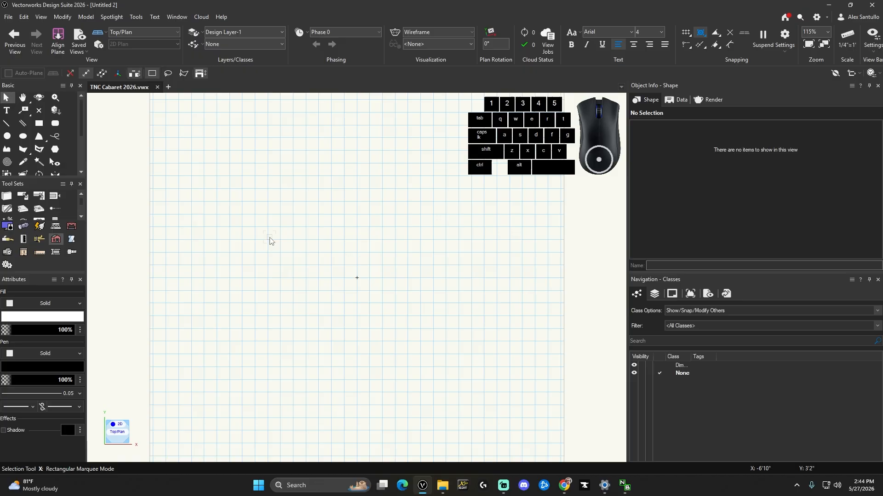
Set the document's page size to US Arch D, using a size unavailable in the printer setup
left_click(9, 17)
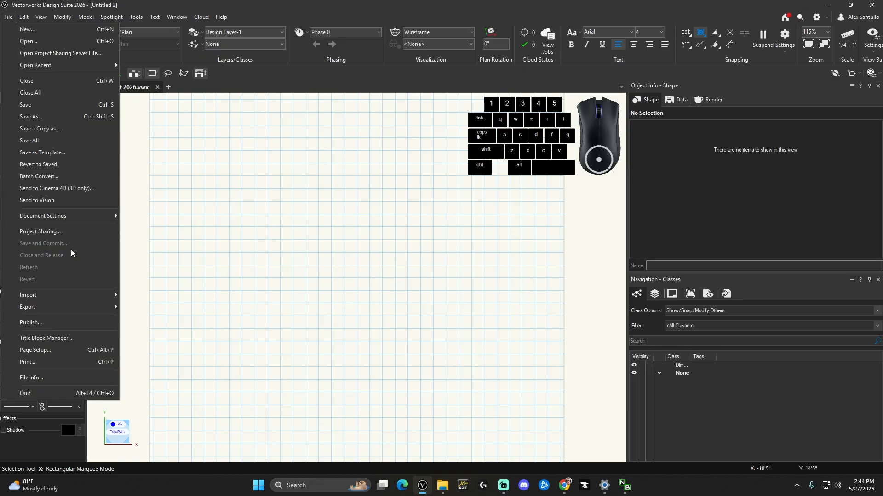
left_click(53, 350)
left_click(448, 188)
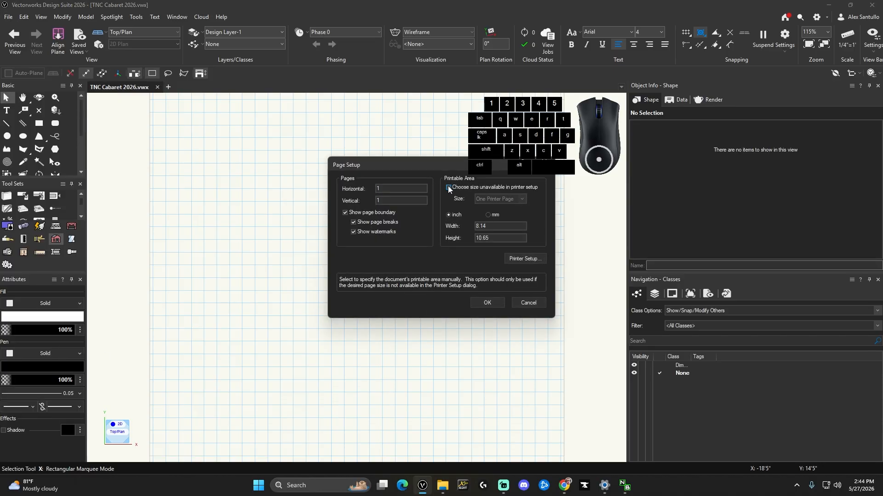
left_click(522, 199)
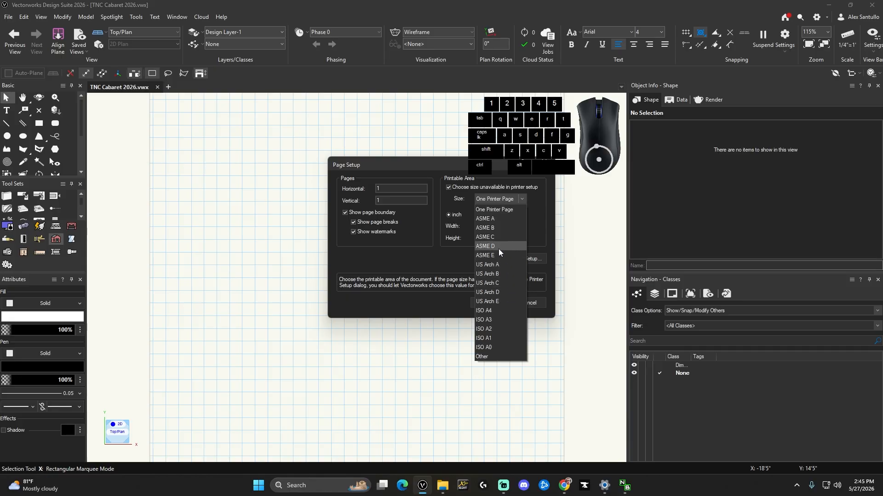
left_click(500, 293)
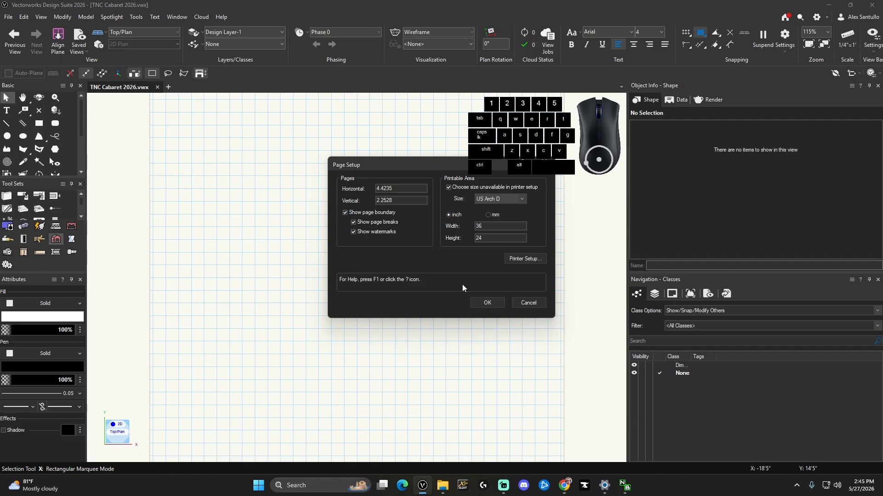
left_click(486, 302)
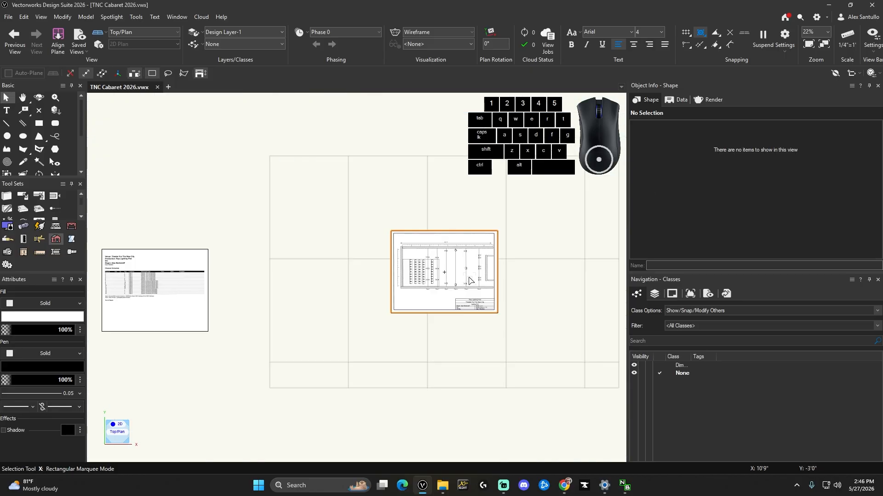
Select the lighting plot PDF page and measure the length of its 50'0" dimension line with the Tape Measure tool
left_click(468, 277)
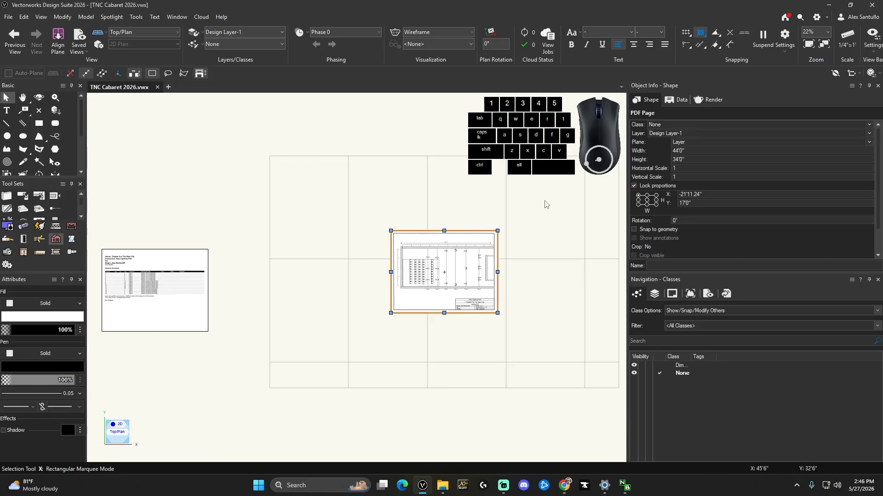
scroll(453, 241, "up", 3)
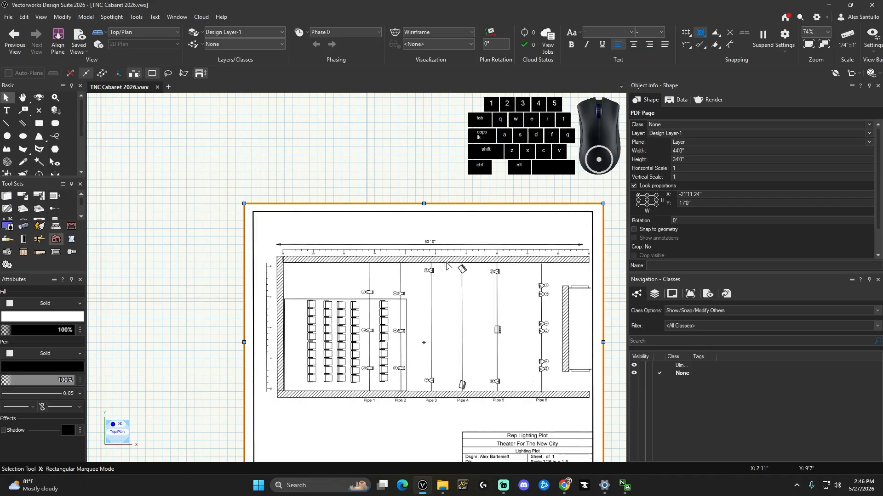
scroll(446, 266, "up", 1)
scroll(215, 239, "down", 1)
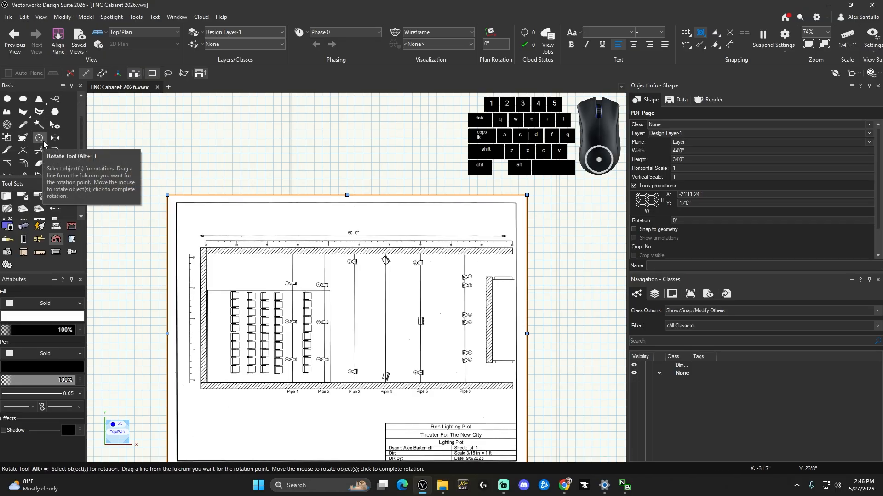
scroll(43, 140, "down", 3)
left_click(23, 156)
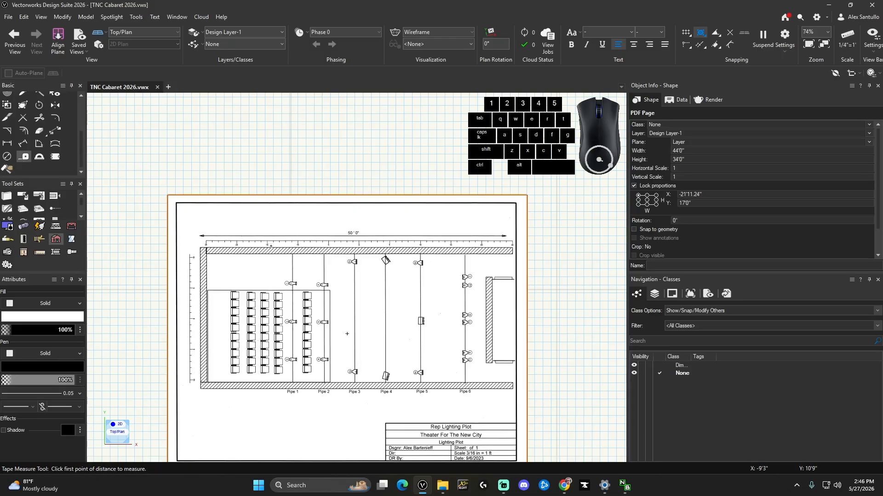
scroll(272, 246, "up", 2)
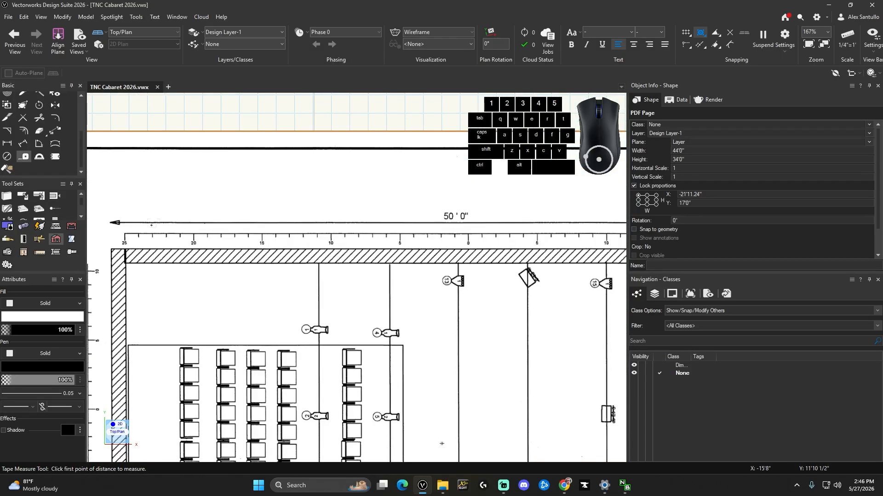
left_click(111, 223)
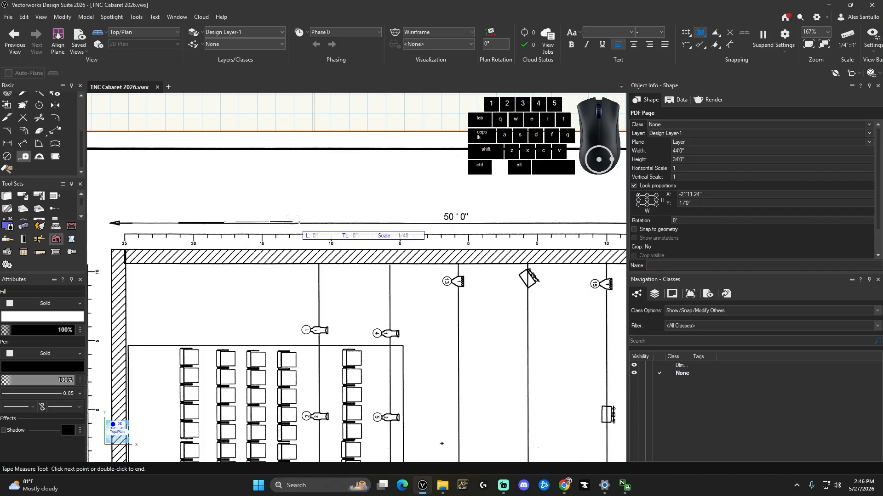
scroll(326, 222, "down", 2)
scroll(540, 222, "up", 7)
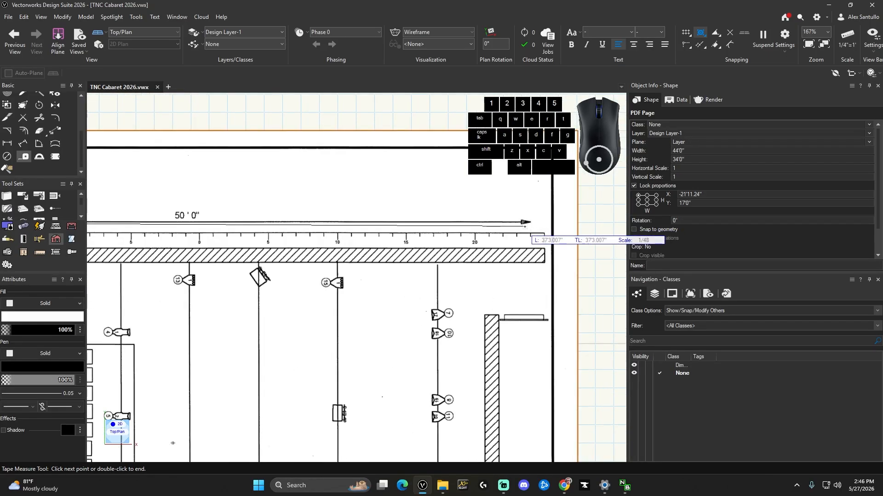
key("shift")
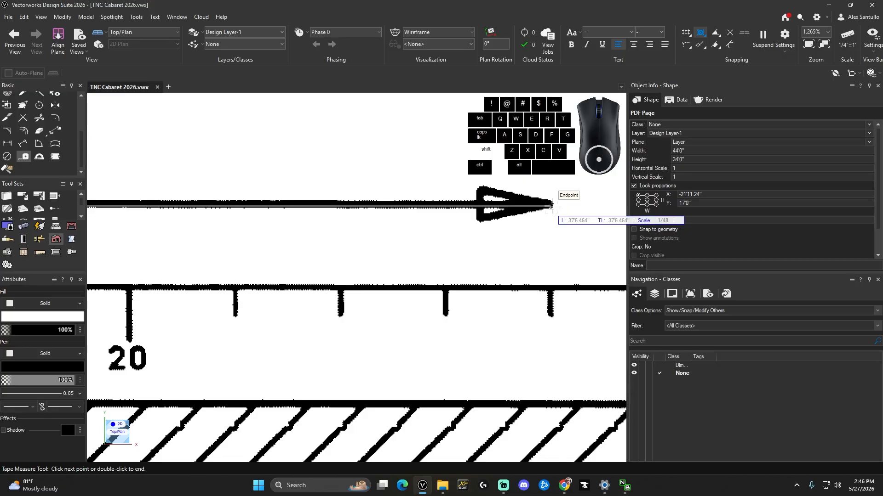
scroll(552, 206, "down", 6)
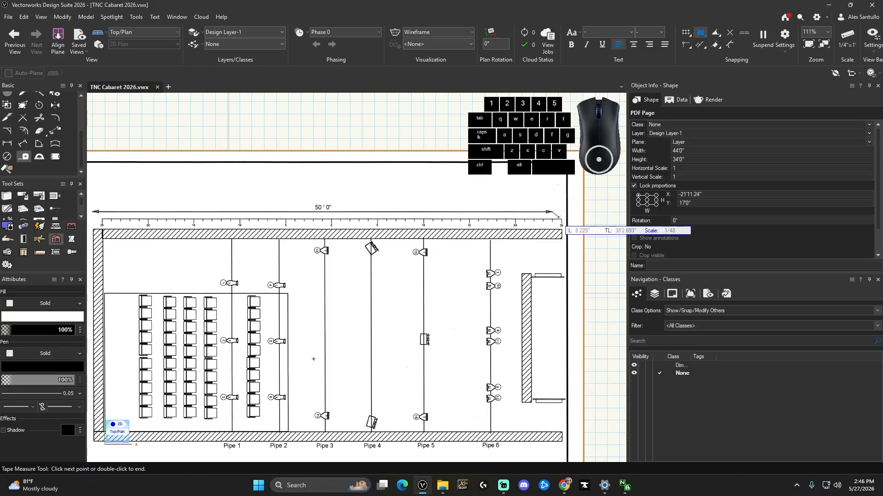
key("Escape")
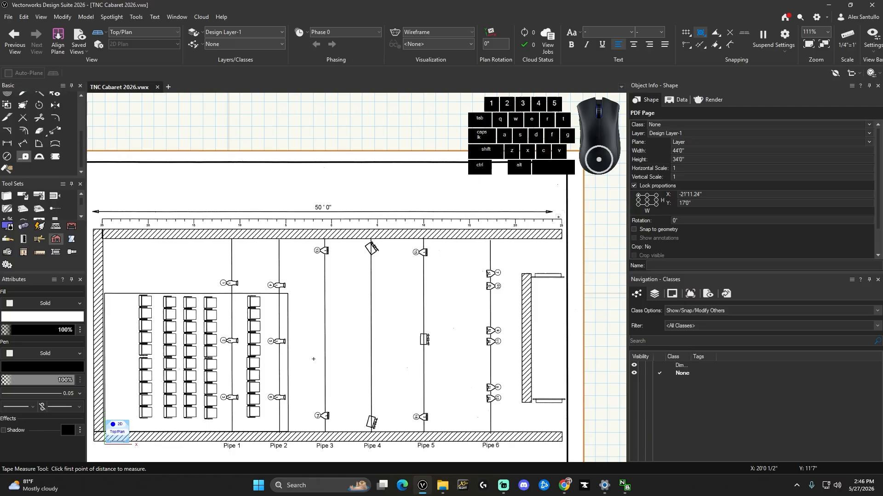
Begin scaling the entire drawing symmetrically by distance, picking the left arrow tip of the 50'0" dimension line as the first point
left_click(62, 17)
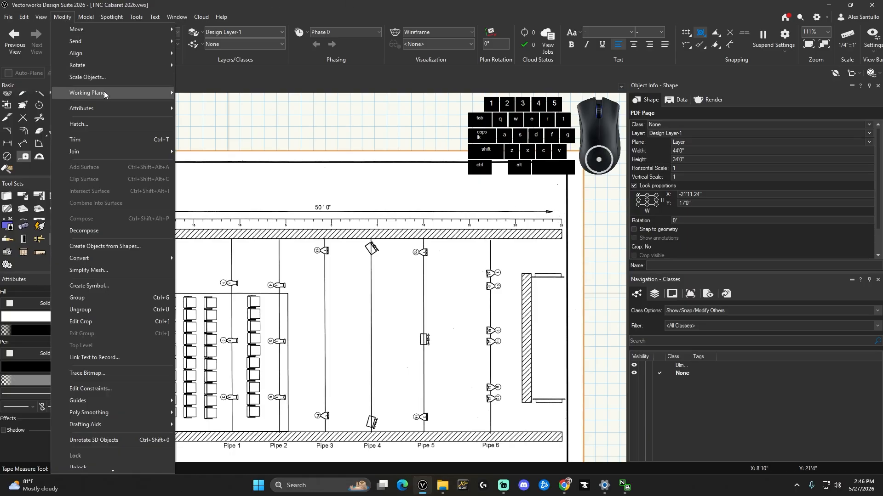
left_click(114, 78)
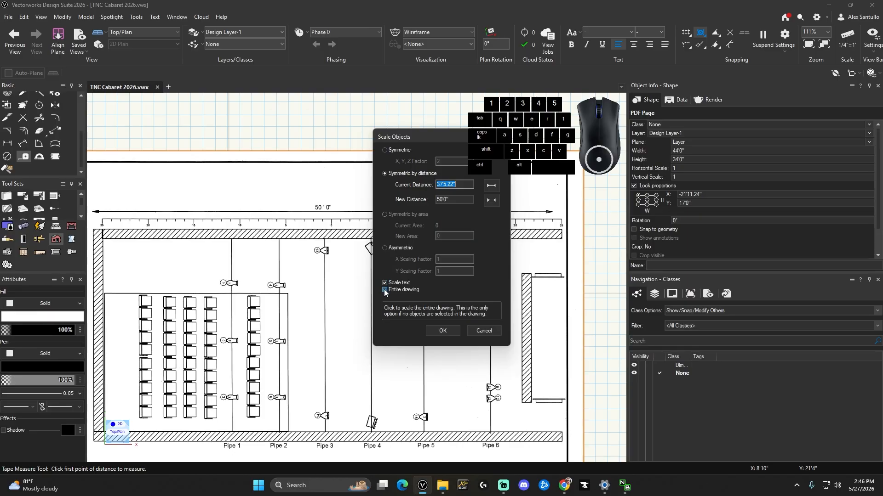
left_click(491, 185)
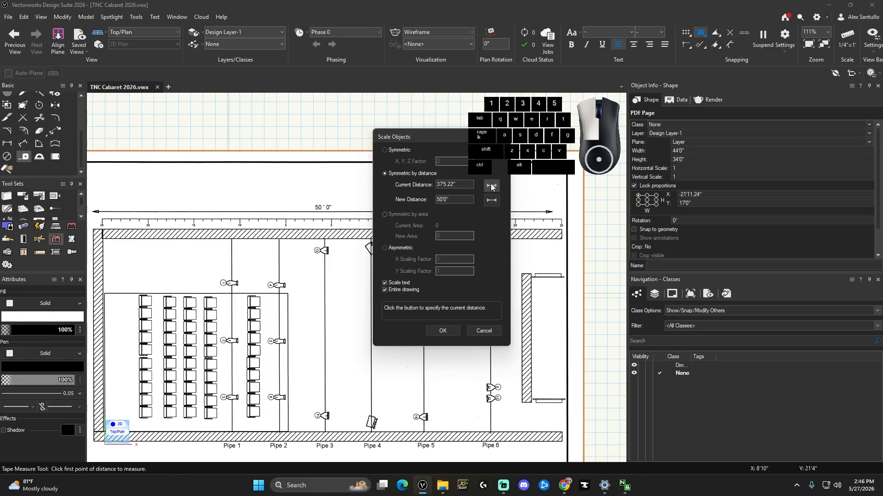
scroll(87, 212, "up", 8)
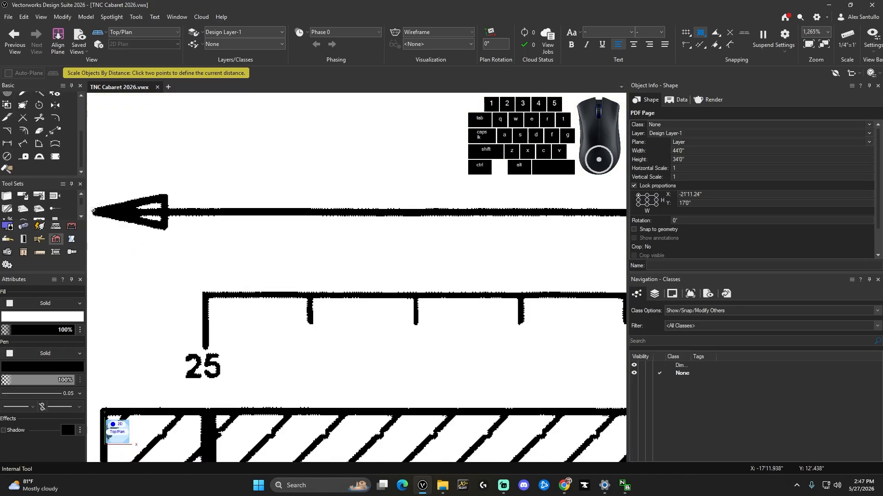
left_click(95, 210)
scroll(95, 209, "down", 5)
scroll(521, 230, "down", 3)
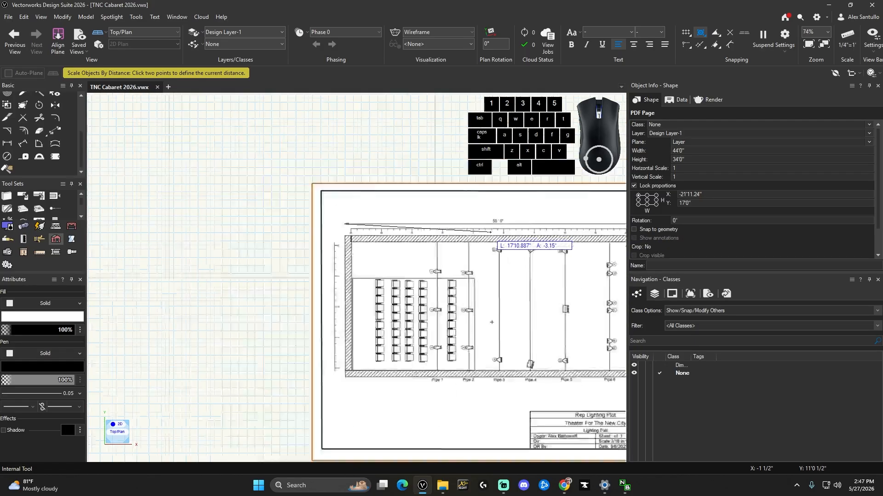
Pick the dimension line's right arrow tip as the horizontal second point and scale the entire drawing to a new distance of 50'0"
scroll(602, 230, "up", 5)
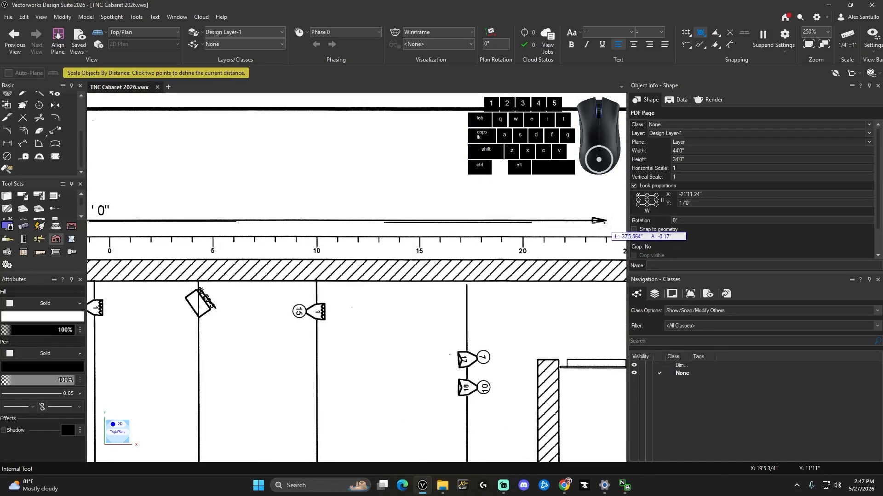
middle_click_drag(606, 226, 531, 225)
scroll(532, 225, "up", 1)
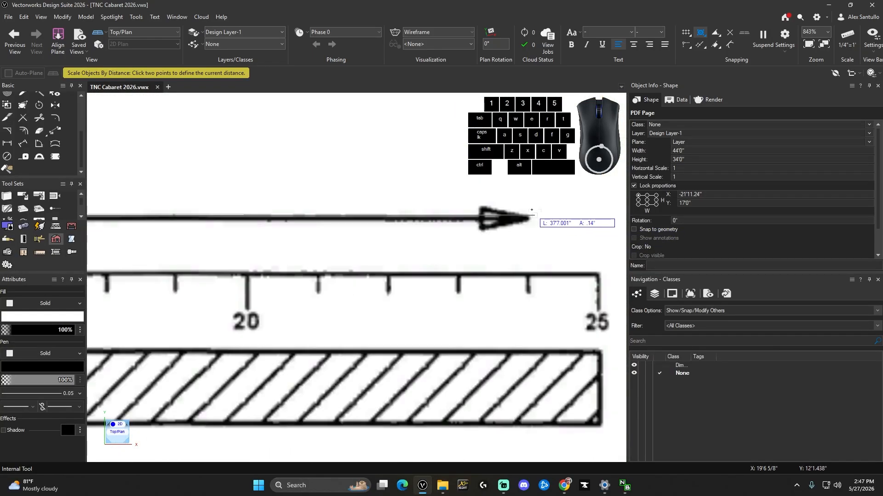
scroll(531, 225, "up", 3)
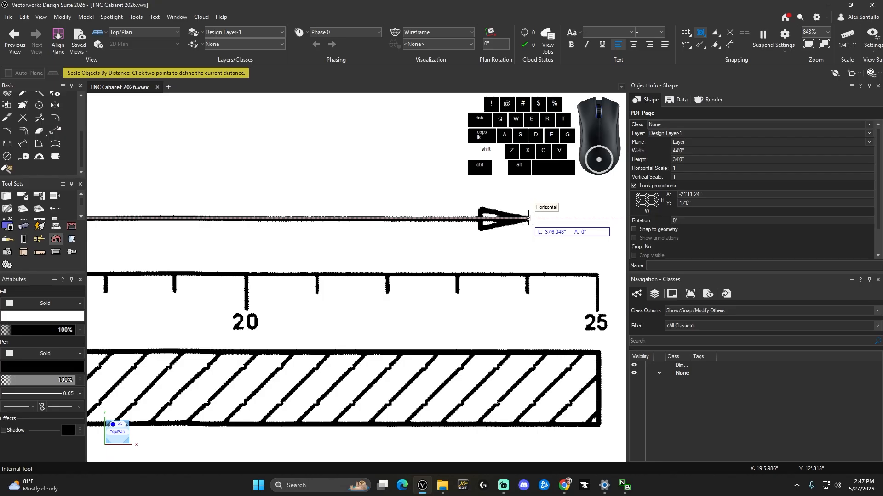
scroll(528, 218, "down", 5)
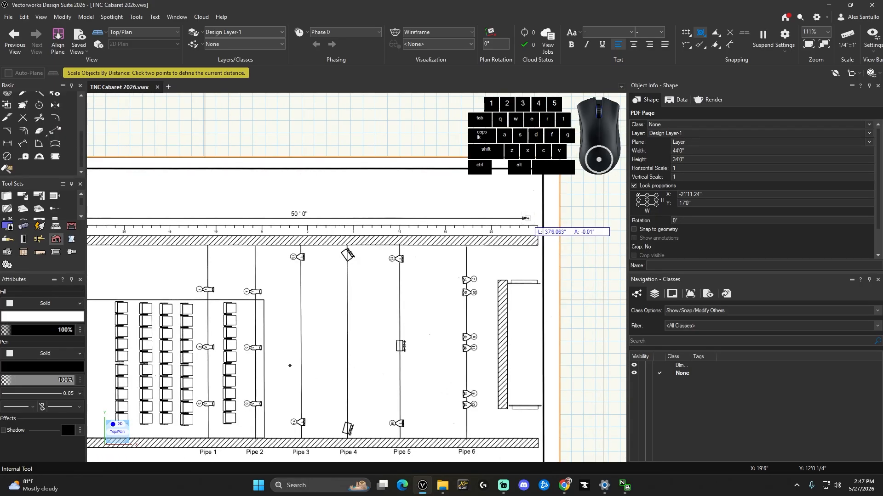
scroll(528, 218, "up", 12)
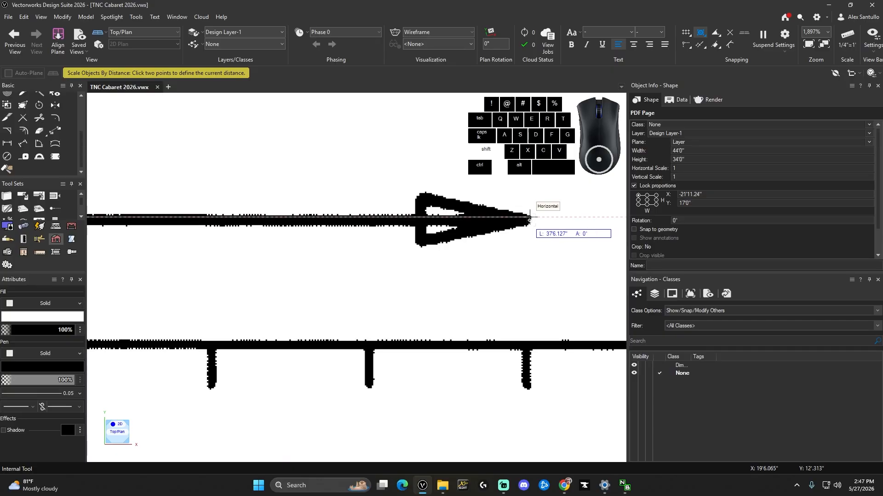
left_click(530, 219, "shift")
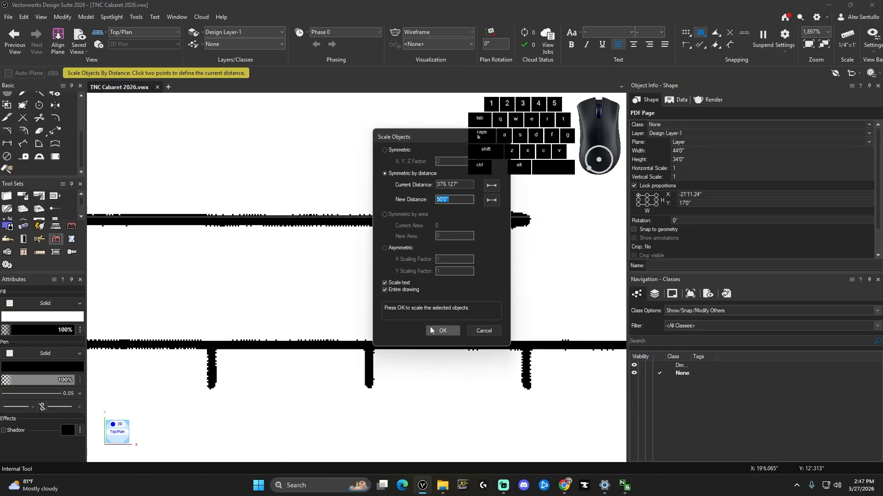
left_click(449, 327)
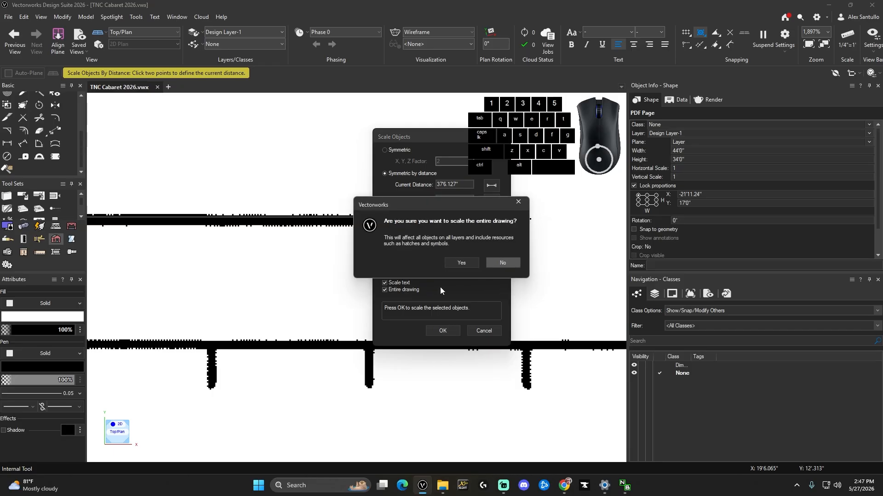
left_click(459, 263)
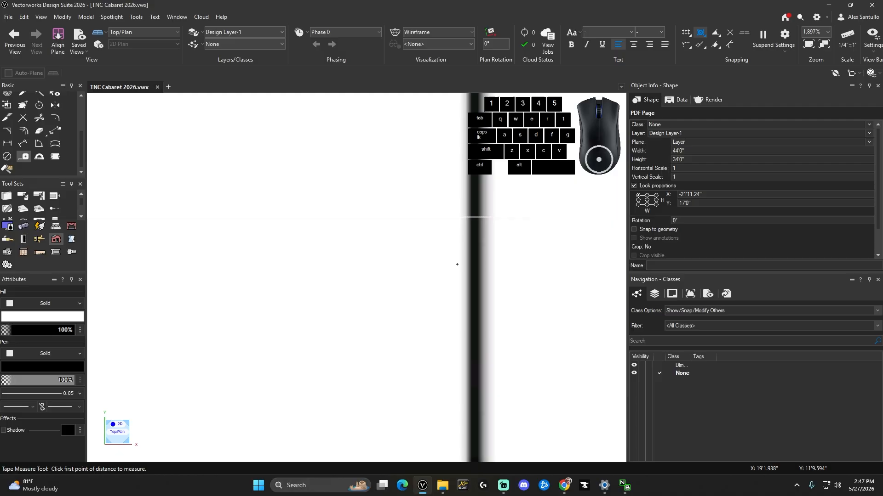
Return to the Selection tool, deselect the scaled PDF page and save the drawing
scroll(506, 238, "down", 5)
scroll(507, 238, "down", 6)
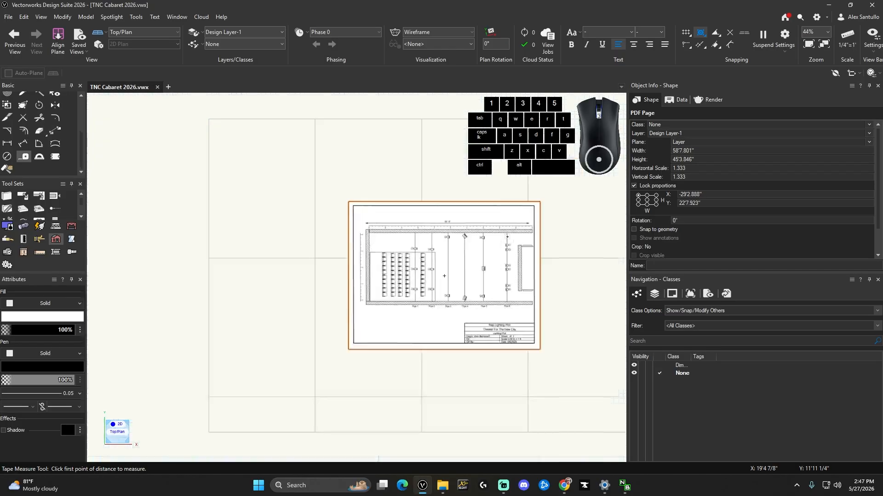
scroll(465, 263, "down", 2)
scroll(466, 263, "up", 1)
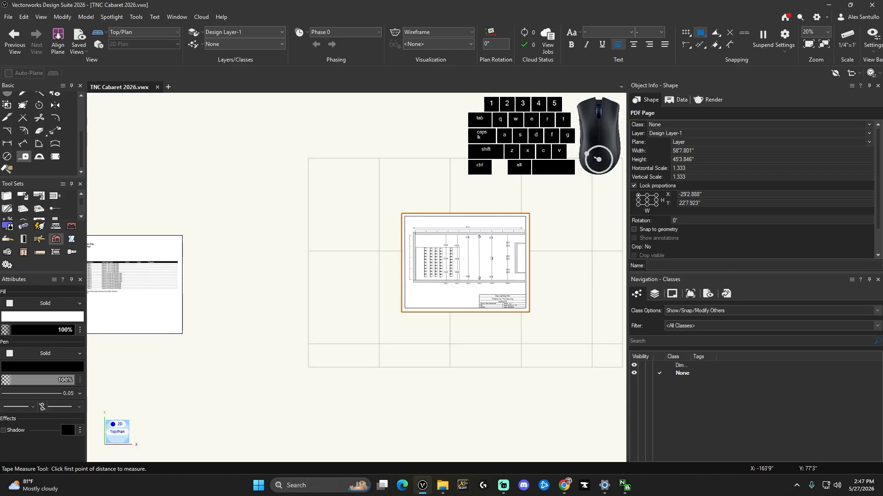
scroll(49, 157, "up", 3)
key("x")
left_click(187, 164)
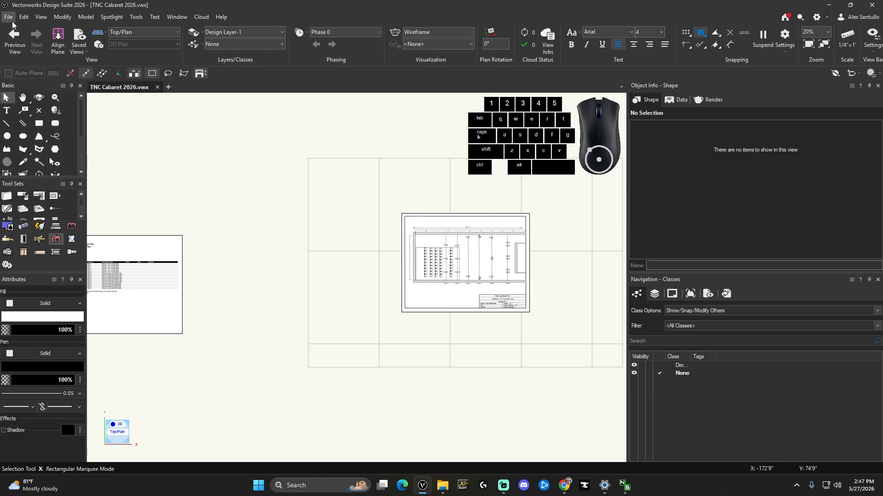
key("ctrl+s")
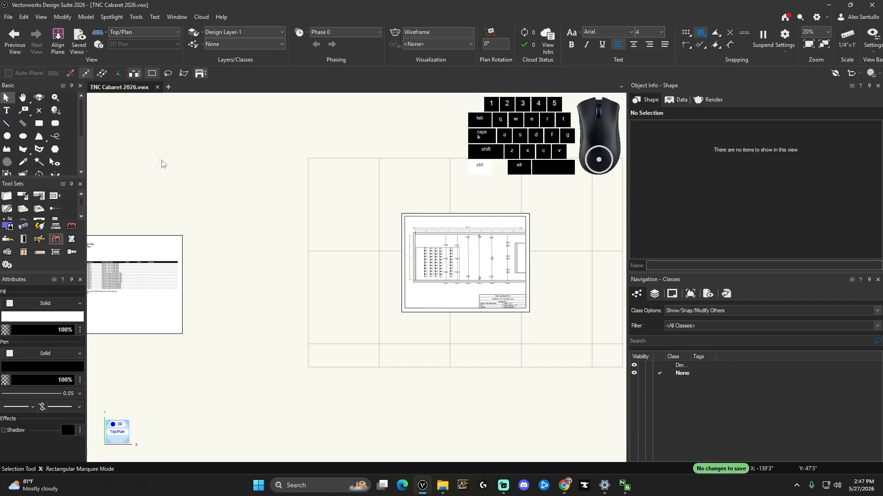
key("ctrl+s")
key("ctrl+s")
key("ctrl+s")
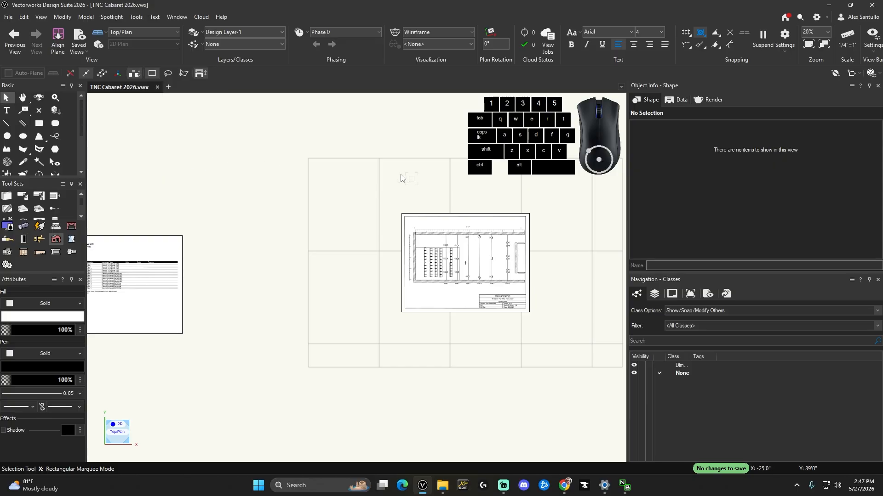
key("h")
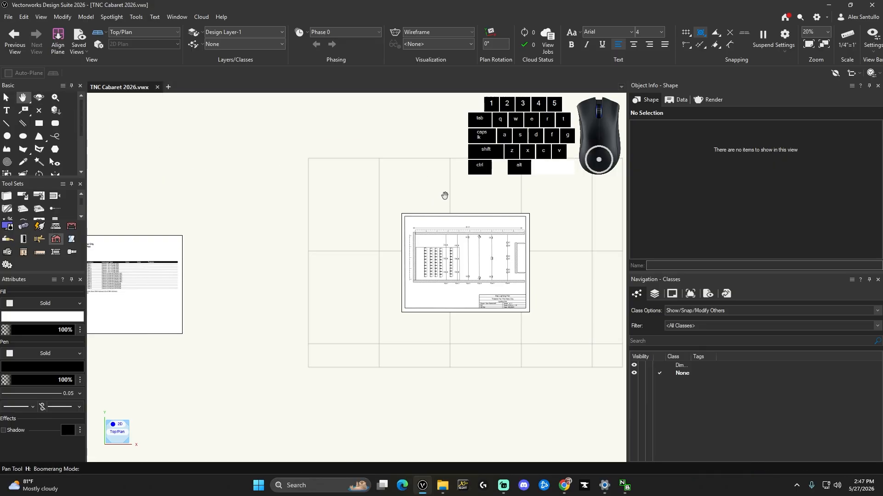
mouse_move(414, 181)
left_mouse_down()
mouse_move(404, 171)
mouse_move(284, 169)
mouse_move(305, 164)
left_mouse_up()
scroll(291, 208, "up", 1)
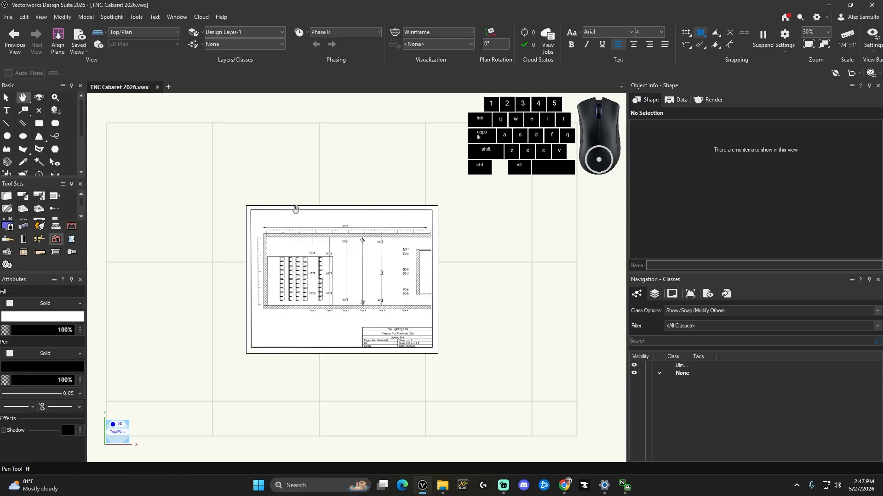
Set the design layer scale to 1/2"
left_click(845, 36)
left_click(375, 183)
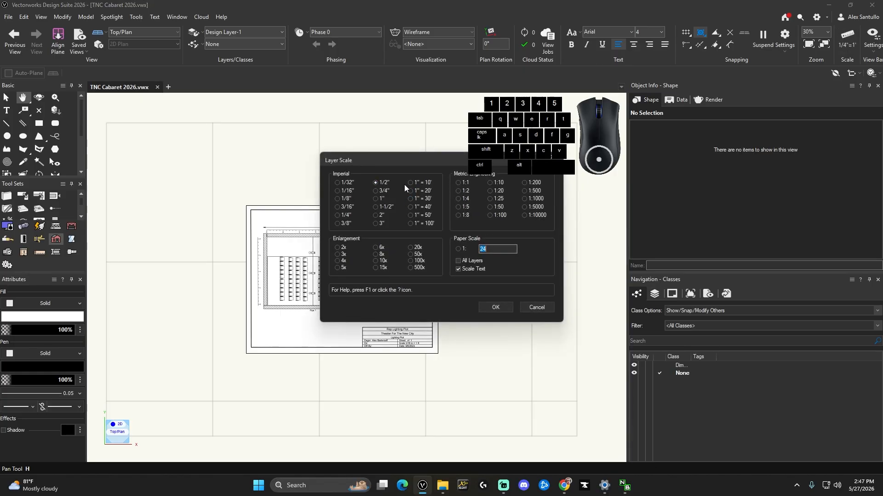
left_click(496, 307)
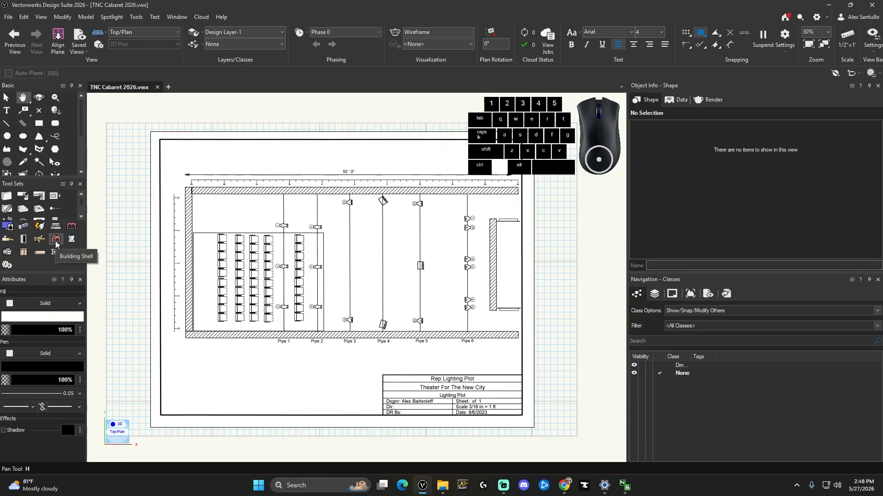
Start an unstyled wall path at the plan's upper-left outer corner and run it horizontally to the right end of the upper hatched wall
left_click(6, 198)
scroll(190, 193, "up", 3)
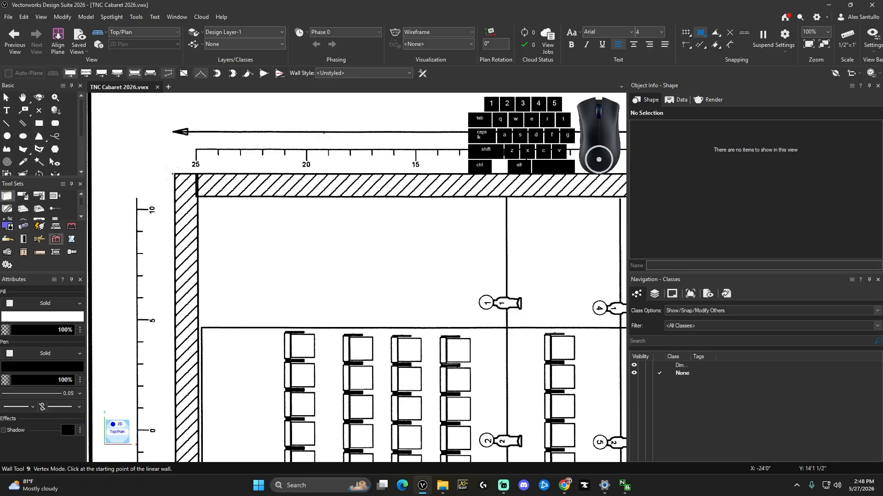
left_click(173, 174)
scroll(294, 165, "down", 5)
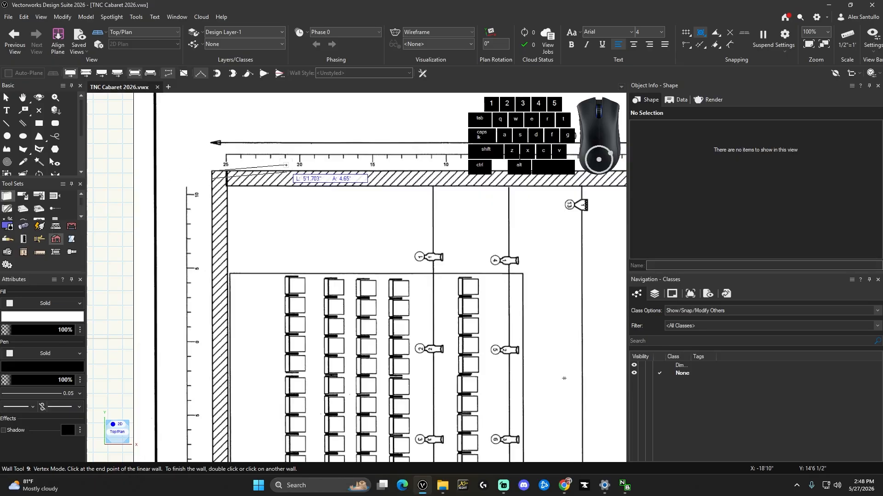
scroll(407, 168, "up", 3)
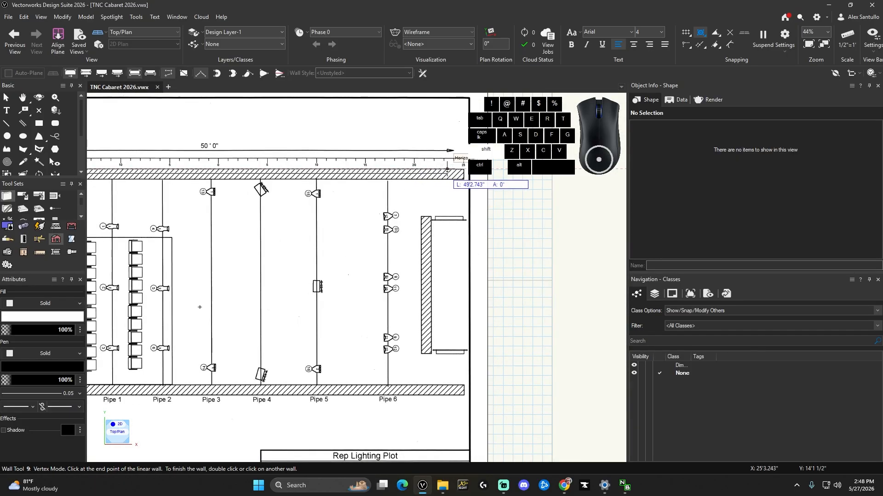
left_click(463, 169)
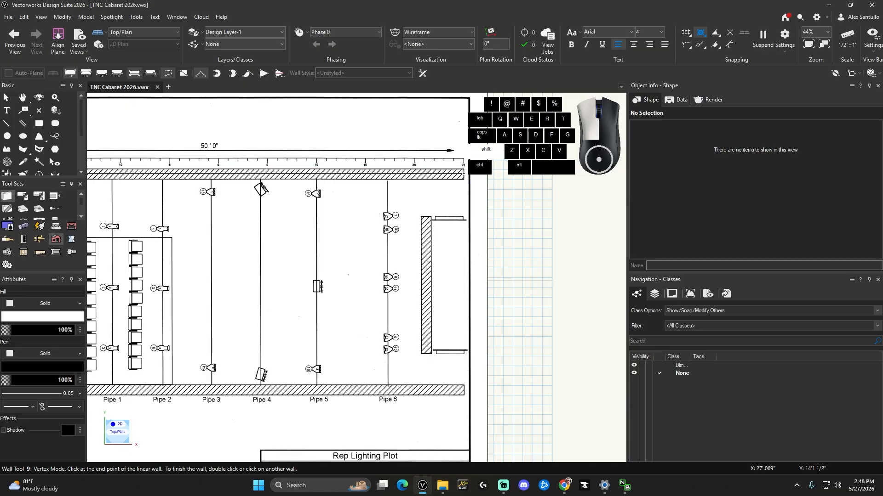
Continue the wall path around the recess at the plan's right end, with a back wall about 13'7" long, down to the lower hatched wall
left_click(463, 214)
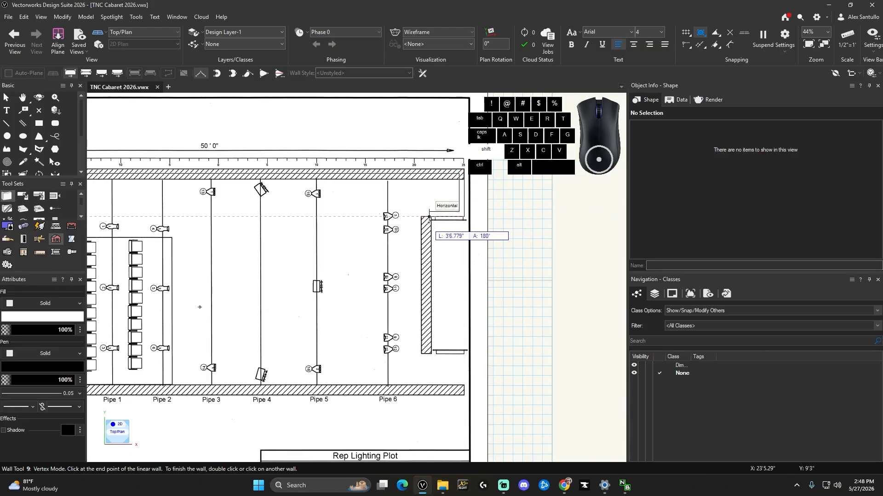
left_click(431, 216)
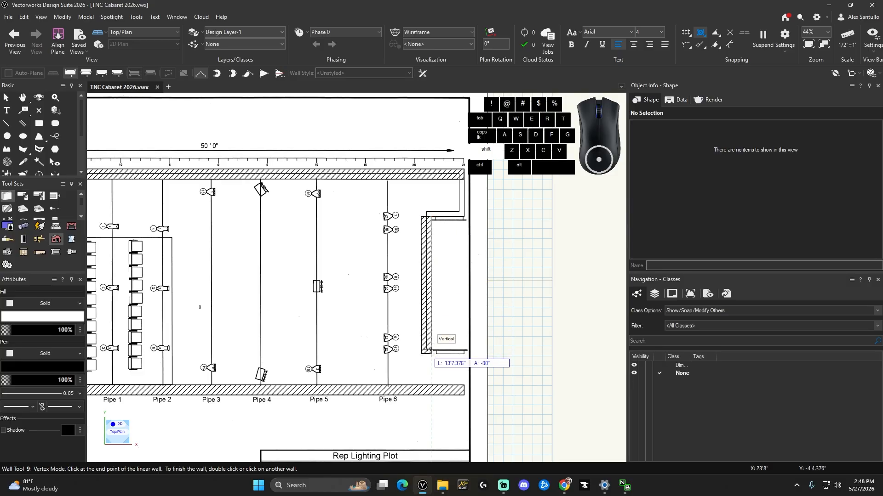
left_click(430, 352)
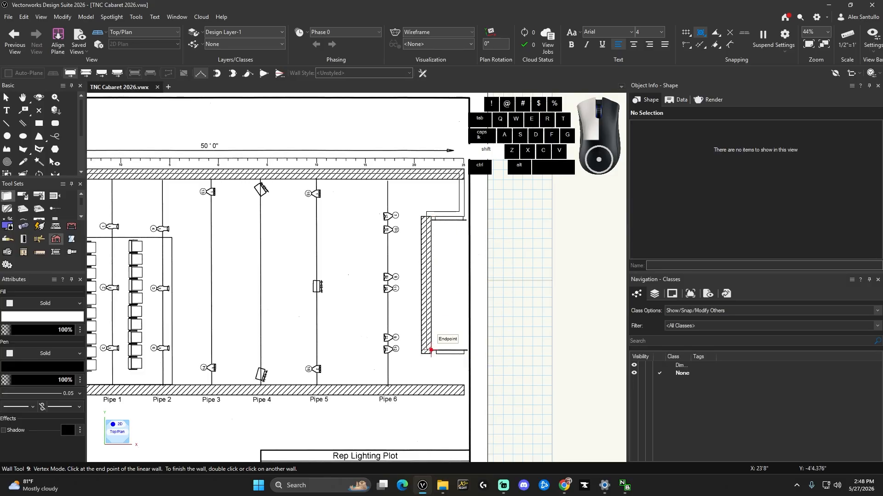
left_click(463, 352)
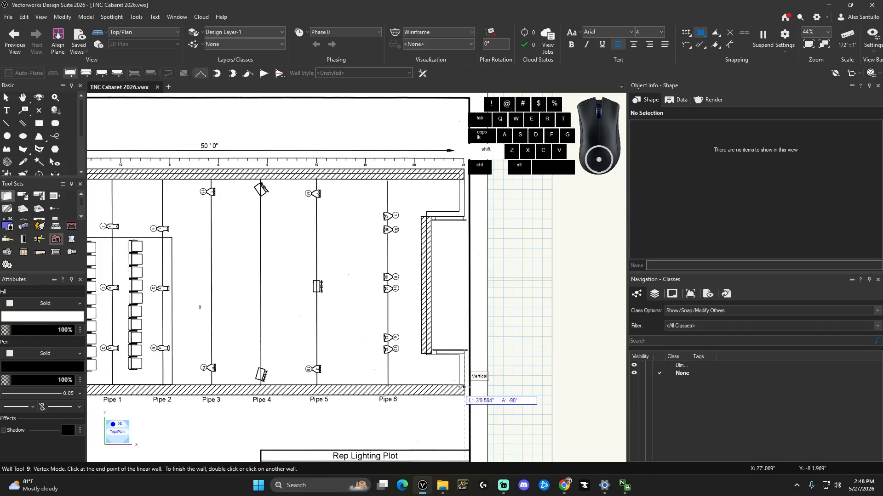
left_click(463, 384)
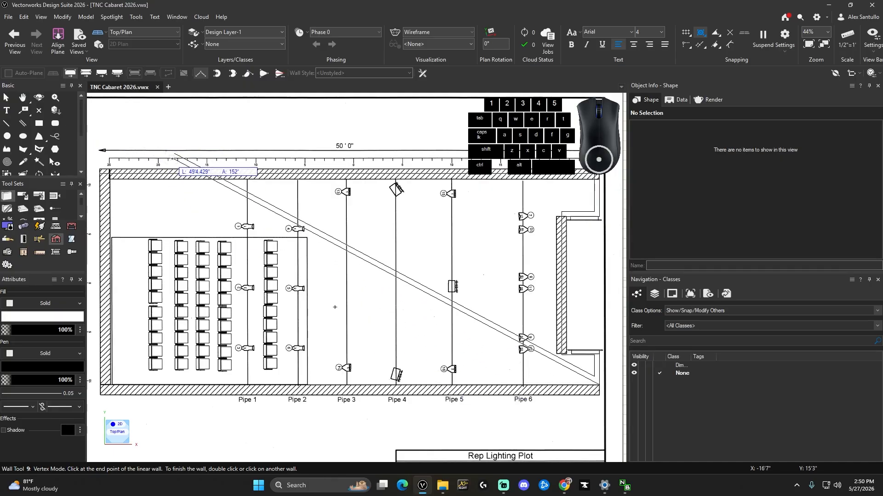
Run the wall path along the lower hatched wall, then up the left end about 21'7" to close it at the upper wall
left_click(20, 115)
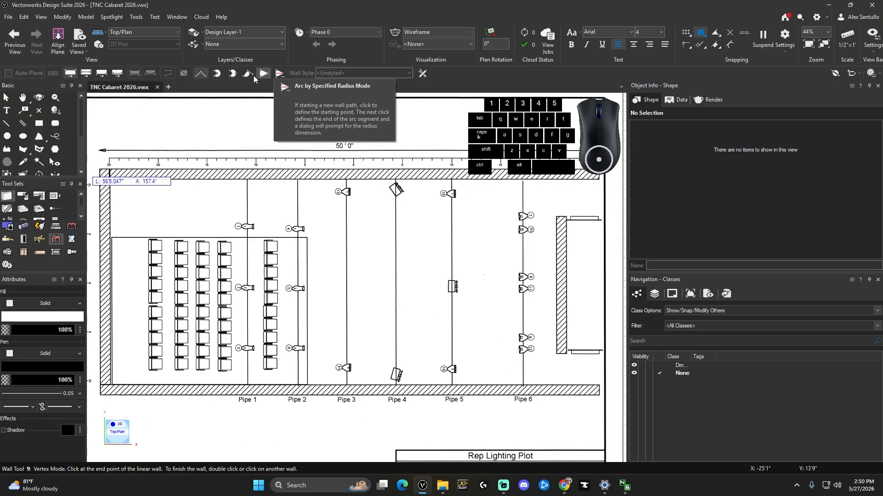
left_click(597, 382)
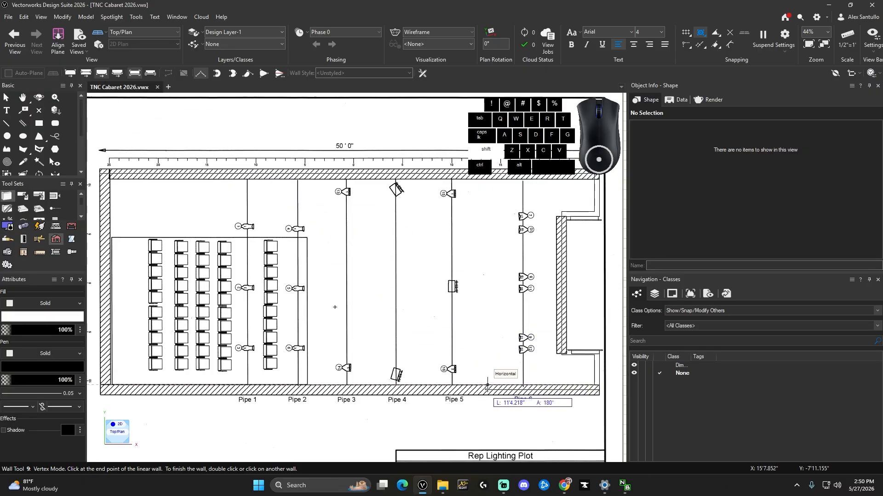
left_click(111, 385)
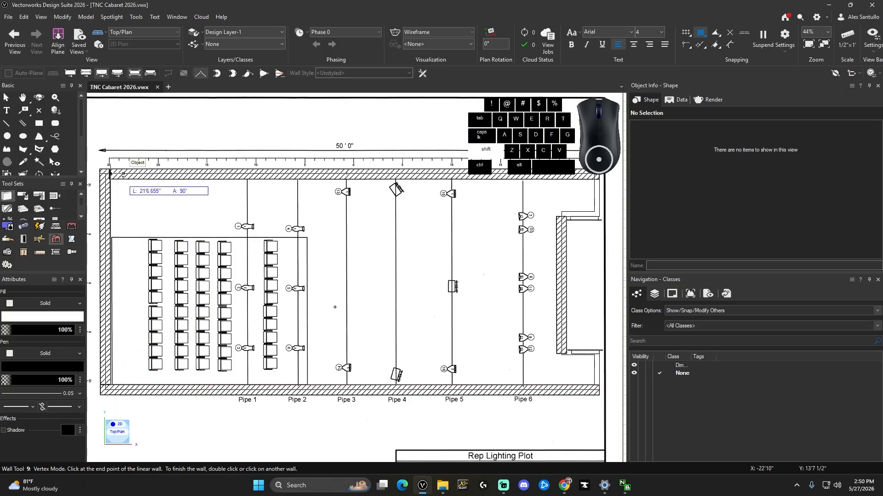
left_click(111, 175)
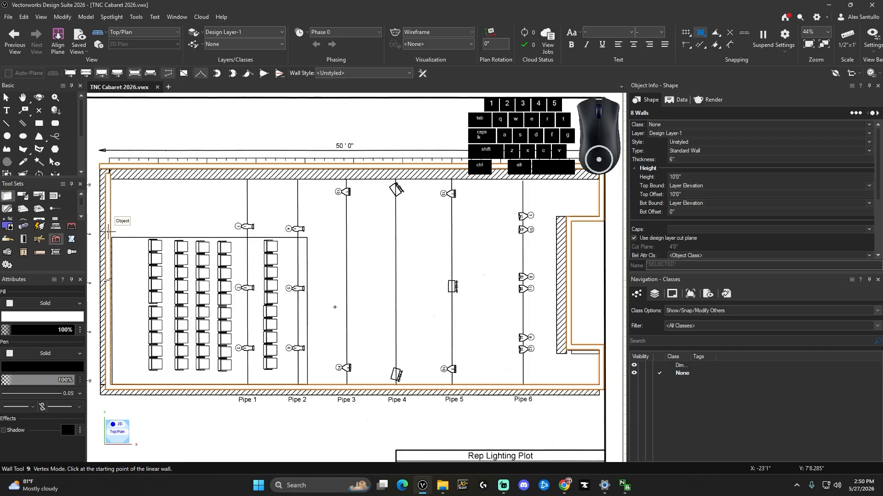
Leave the Wall tool, select only the upper wall and set its thickness to 1'
key("x")
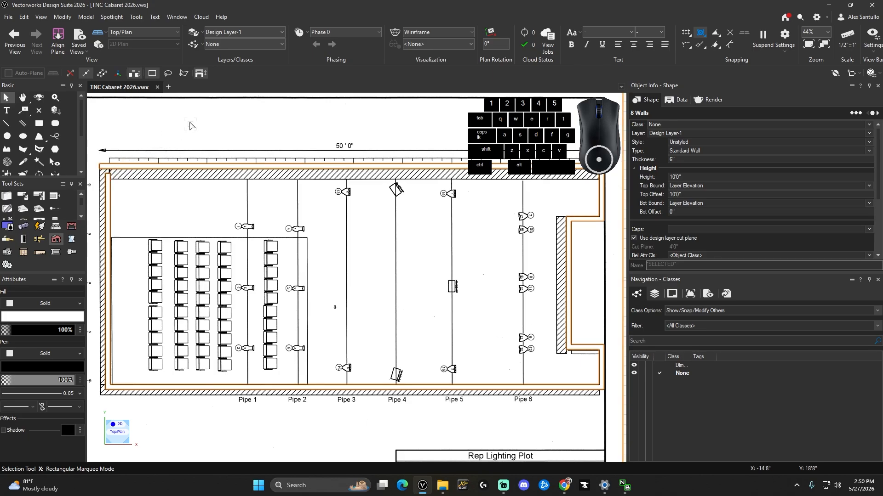
left_click(240, 118)
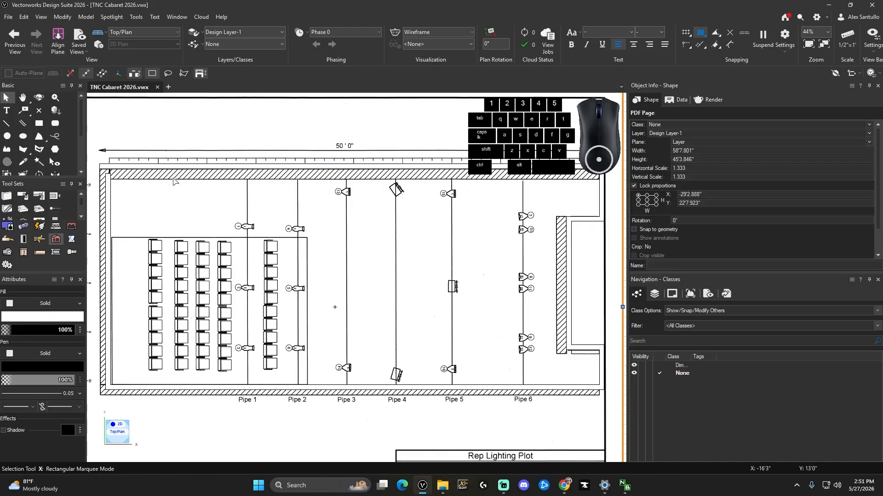
left_click(197, 169)
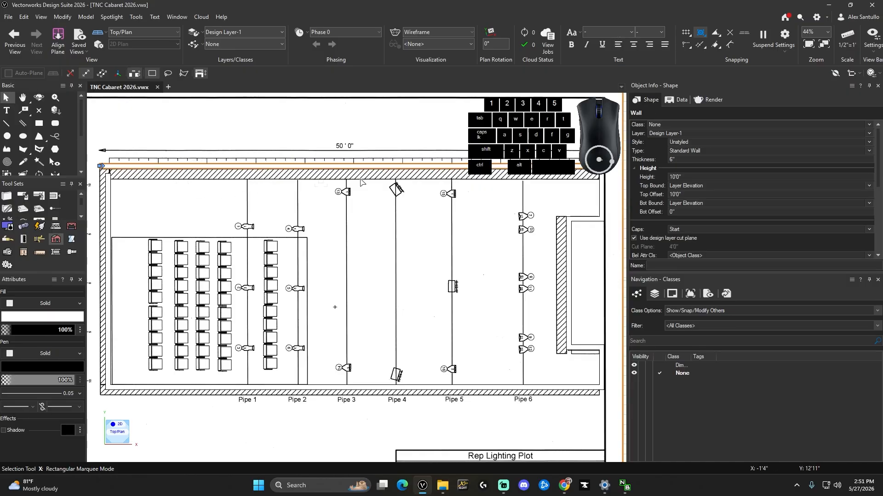
left_click(701, 160)
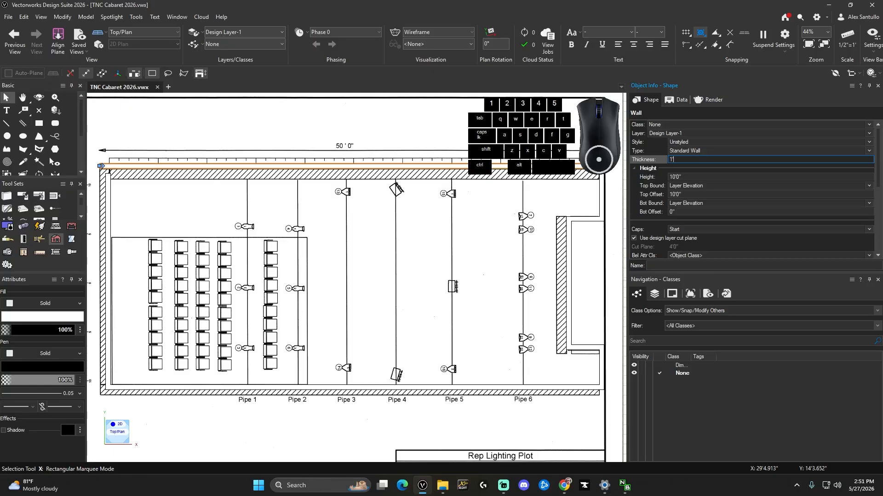
key("Return")
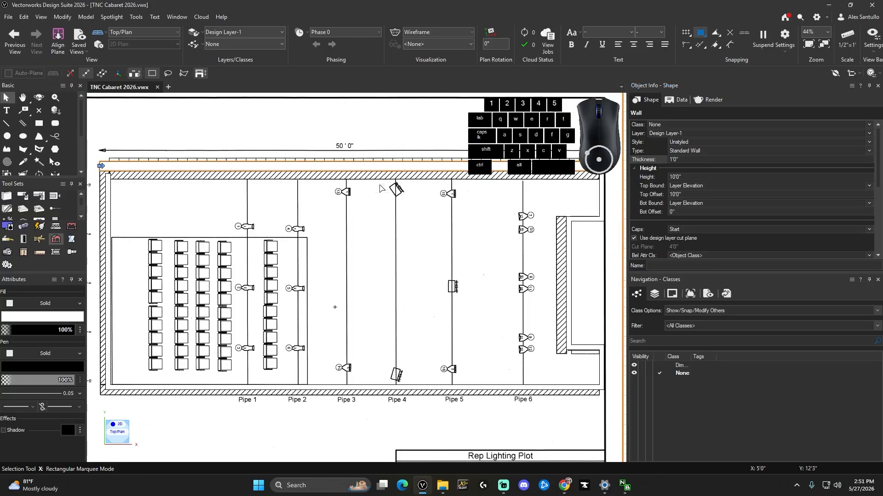
Move the upper wall straight down so that it covers the reference plot's upper hatched wall
left_click(334, 171)
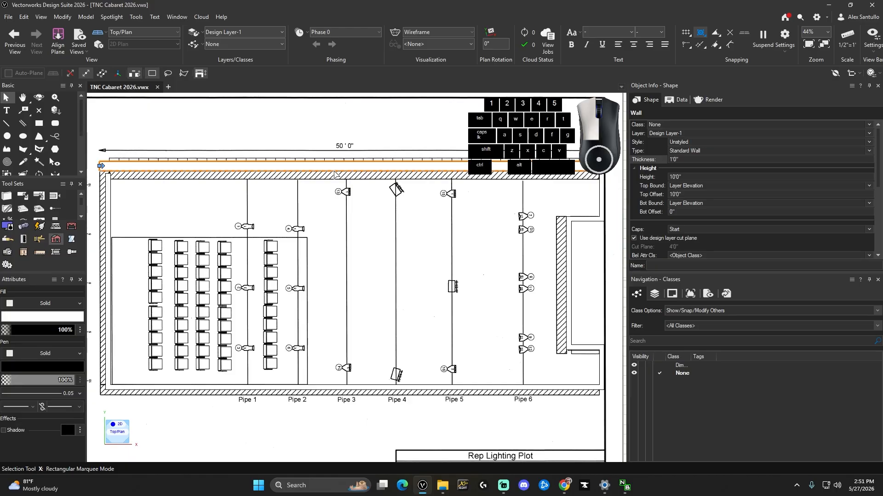
left_click_drag(334, 172, 337, 177, "shift")
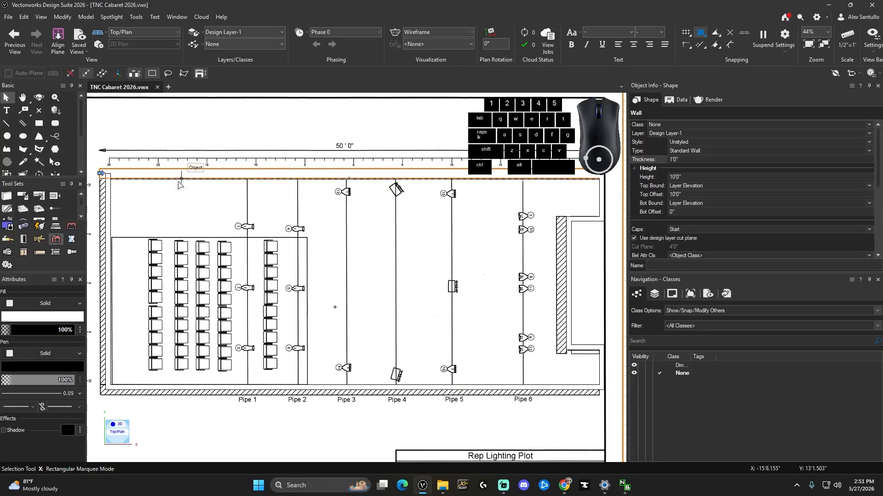
scroll(178, 180, "up", 3)
scroll(253, 173, "down", 3)
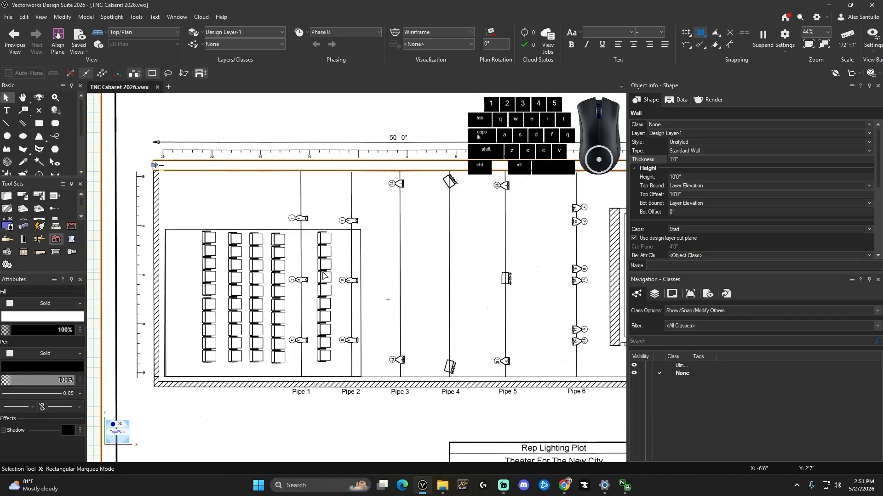
Set the lower wall's thickness to 1'
left_click(328, 382)
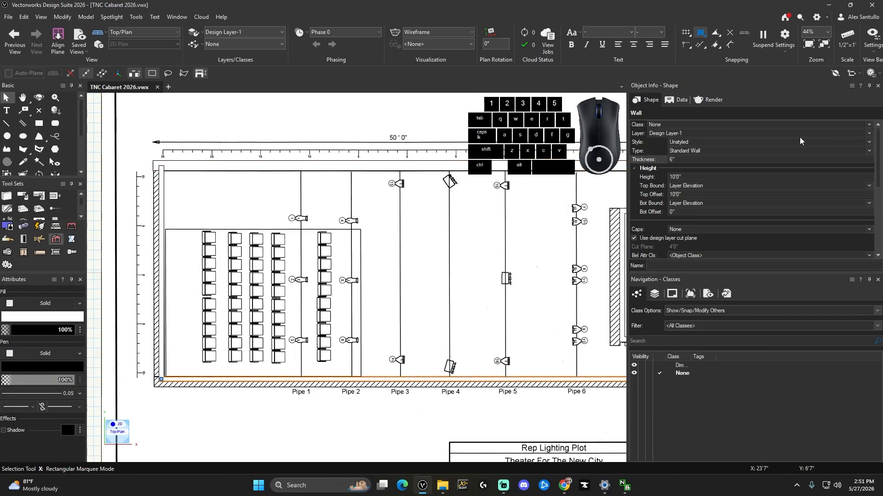
left_click(695, 159)
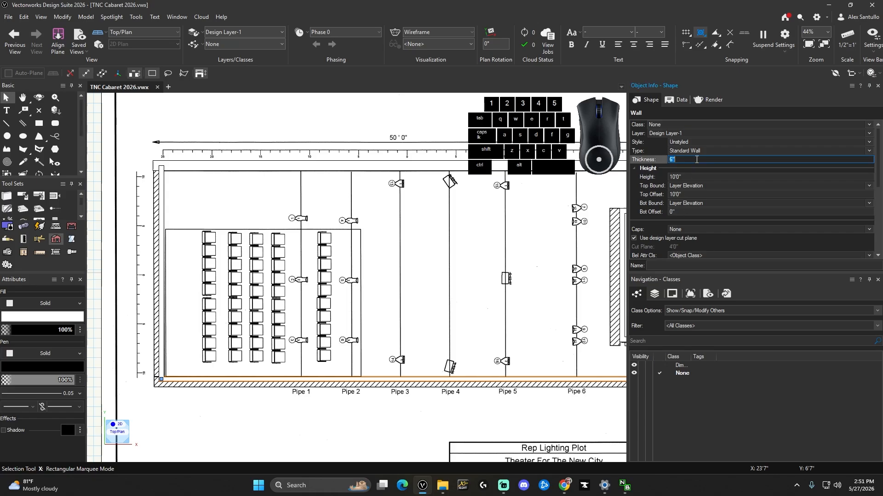
type("1'")
key("Return")
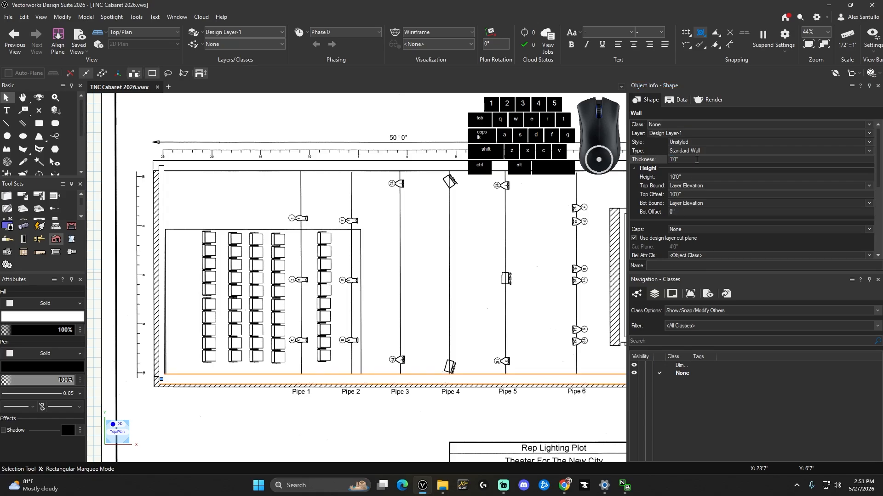
scroll(448, 290, "down", 4)
scroll(449, 290, "up", 4)
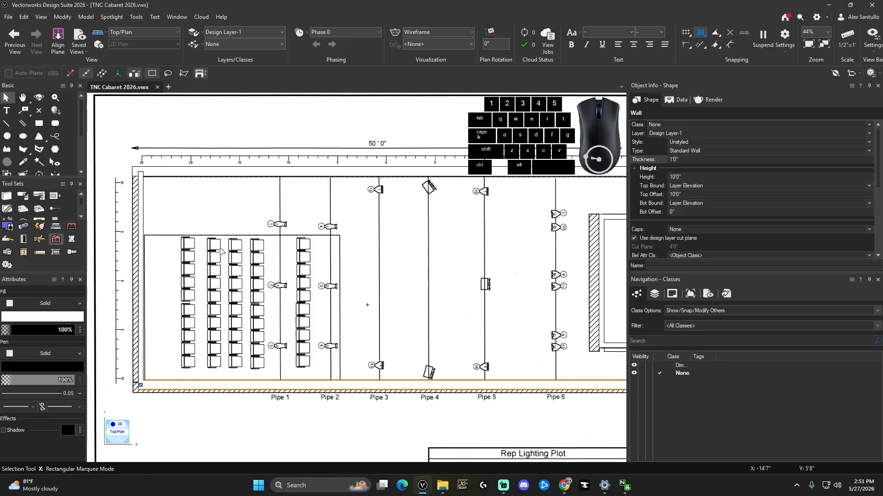
Select the left end wall together with the recess's back wall and set the thickness of both to 1'
scroll(150, 252, "down", 2)
left_click(148, 251)
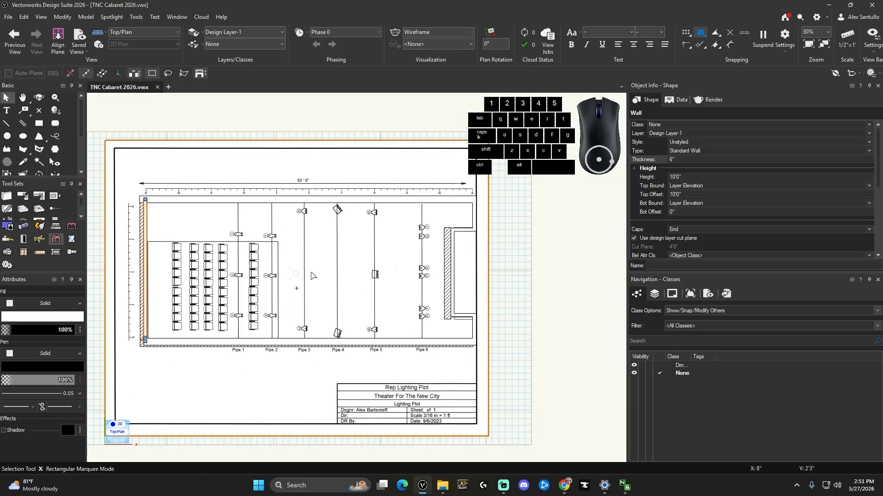
left_click(449, 264, "shift")
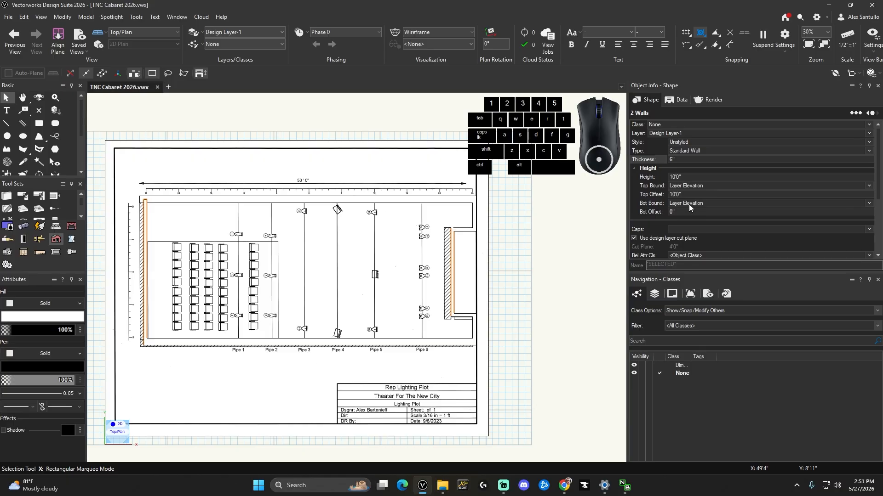
left_click(687, 160)
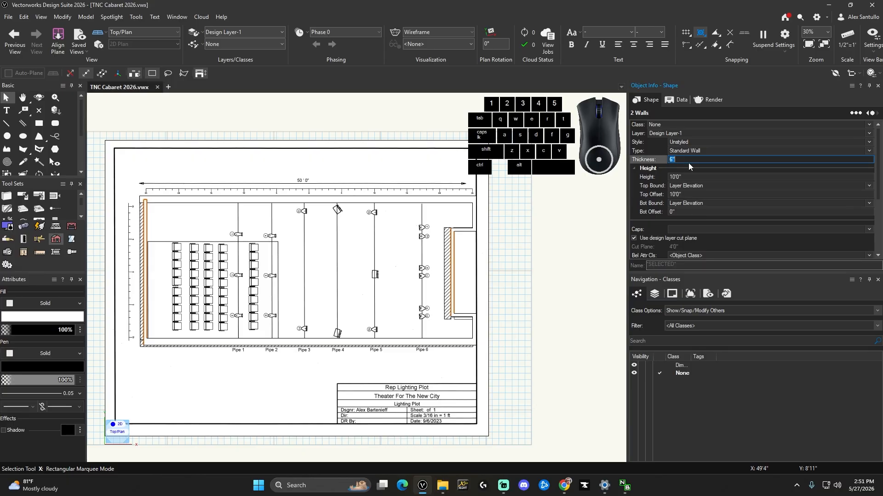
key("Return")
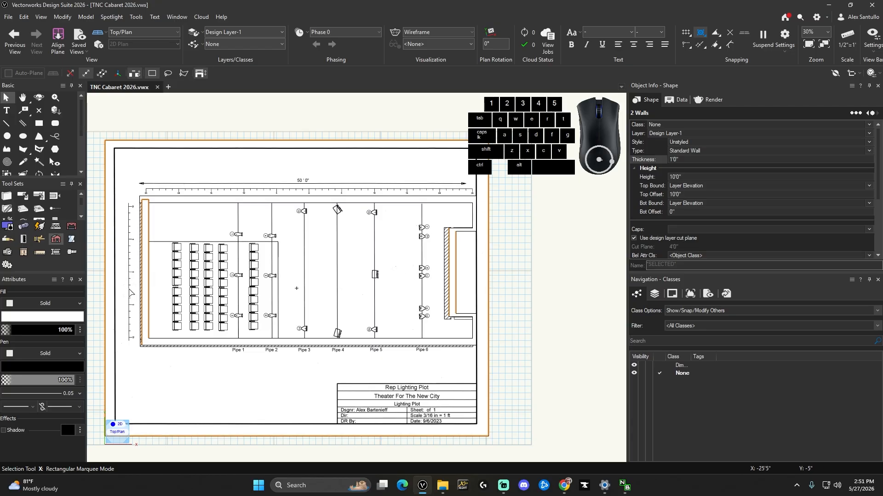
Move the lower wall down so that its outer face lines up with the outer edge of the lower hatched wall
left_click(310, 348)
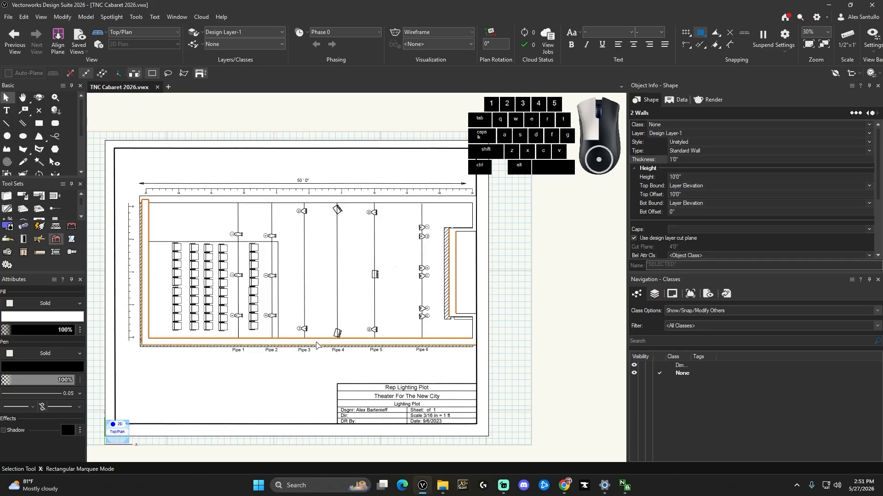
scroll(338, 321, "up", 5)
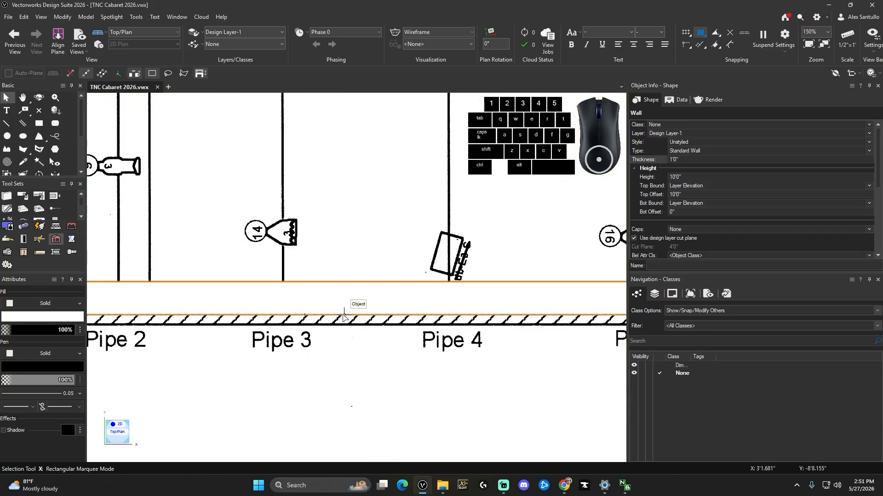
left_click_drag(344, 316, 345, 324)
scroll(345, 324, "down", 5)
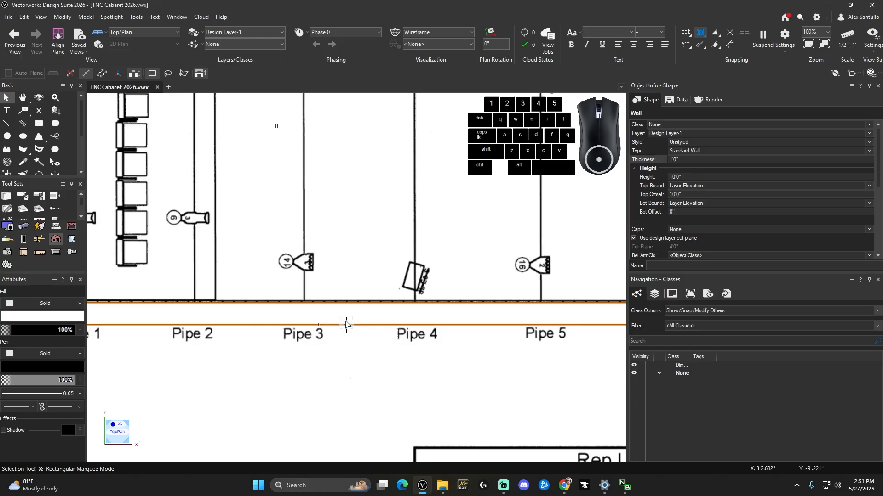
scroll(346, 323, "down", 2)
scroll(293, 289, "up", 8)
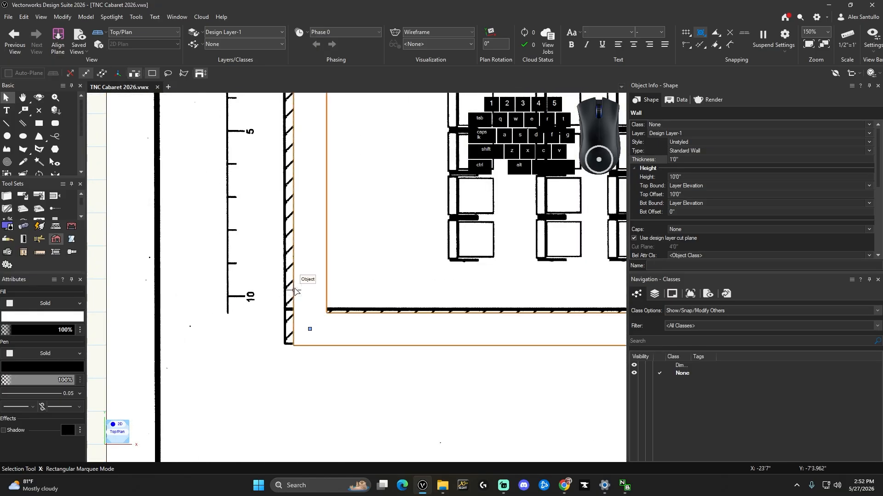
Align the left end wall with the hatched wall's outer edge and shorten its upper end to the upper wall's inner face
left_click_drag(295, 288, 285, 289)
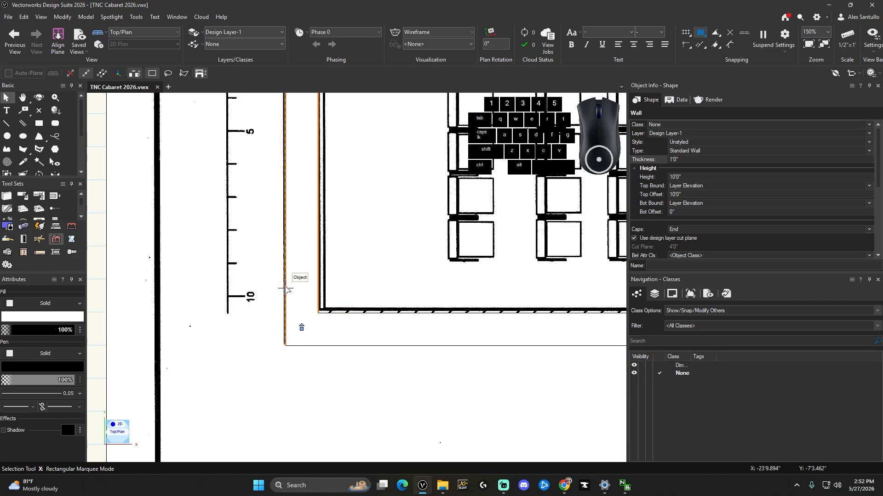
scroll(285, 289, "down", 6)
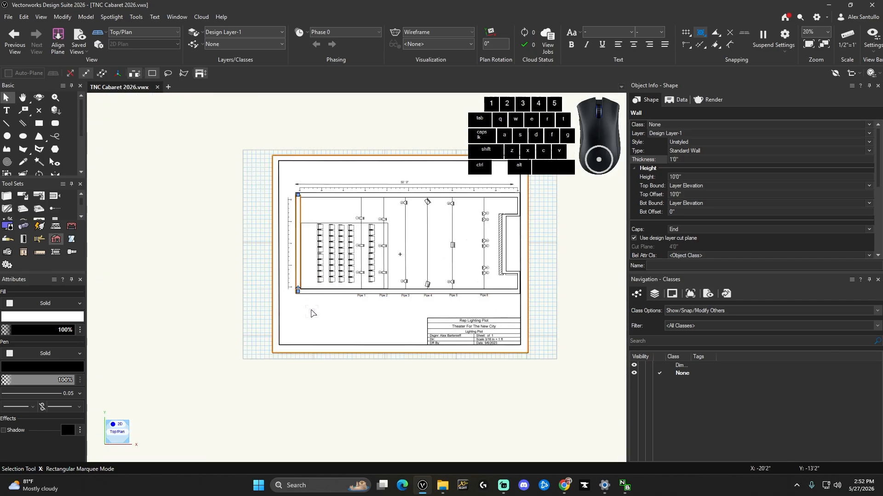
scroll(292, 189, "up", 5)
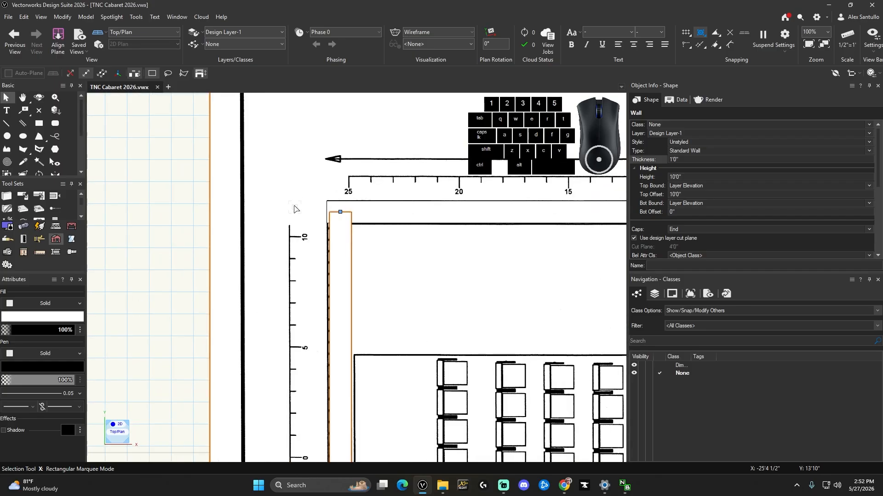
scroll(321, 221, "up", 4)
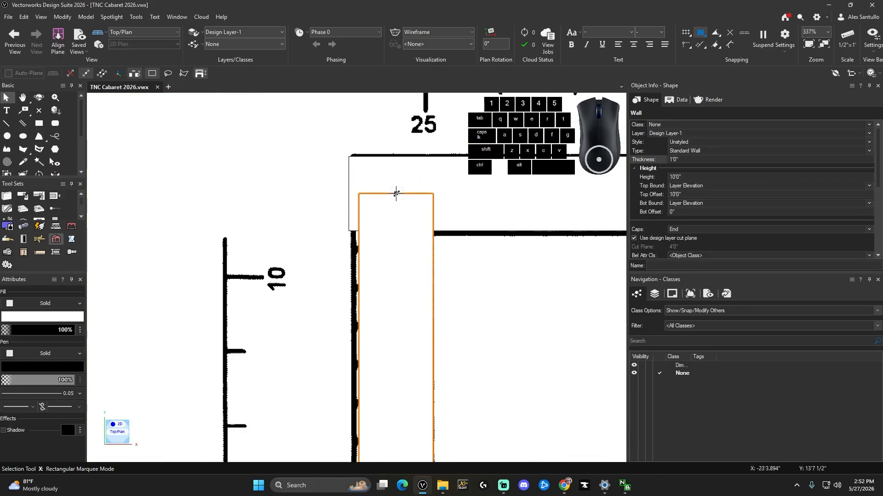
left_click_drag(396, 194, 395, 230, "shift")
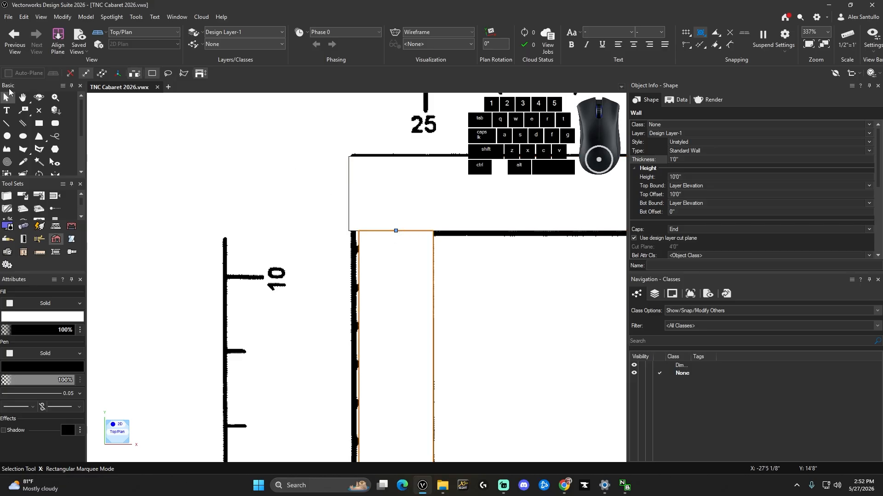
Shorten the upper wall's left end so that it is flush with the left end wall's outer face
left_click(342, 193)
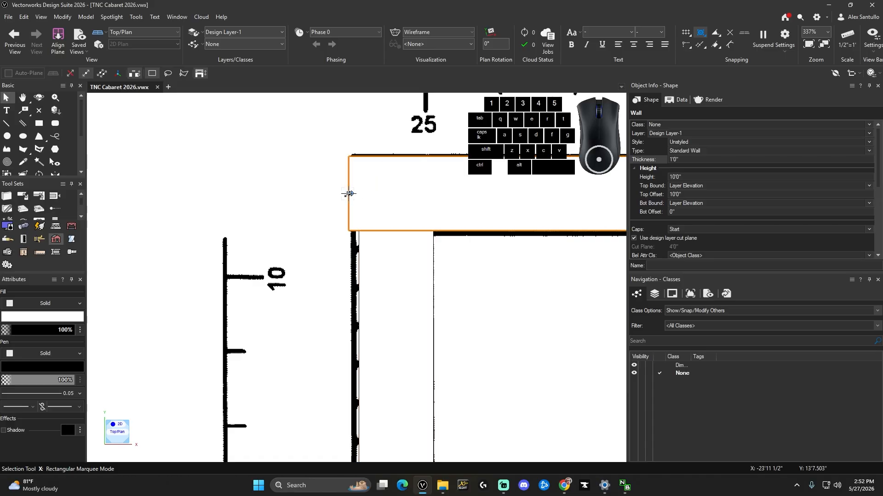
left_click_drag(350, 193, 359, 229)
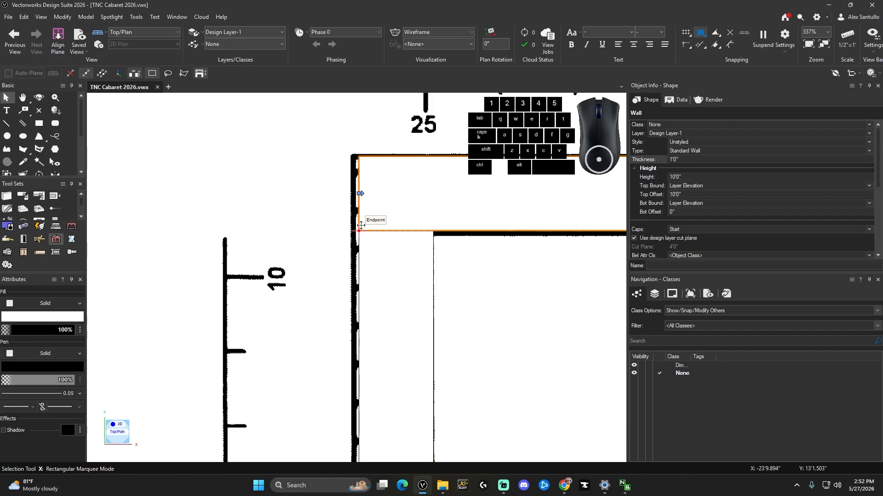
scroll(395, 228, "down", 6)
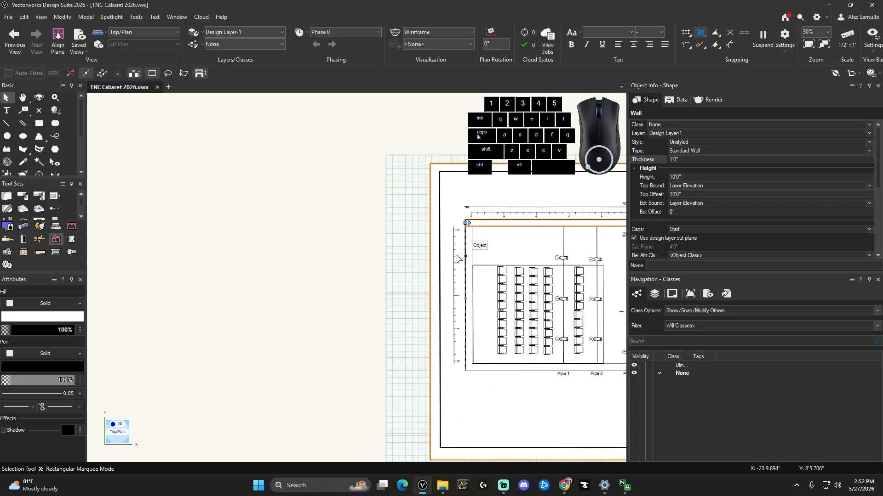
Move the recess's back wall left so that its room-side face lines up with the inner edge of the hatched wall
left_click(333, 272)
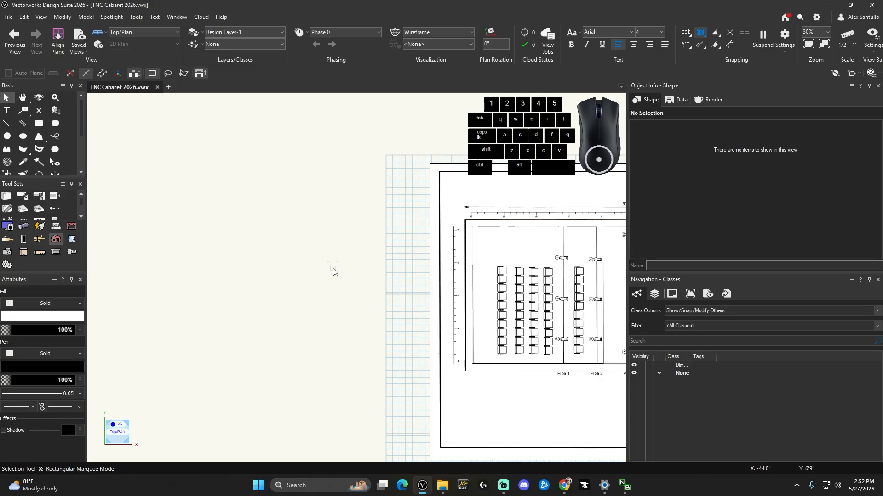
left_click_drag(333, 248, 98, 203)
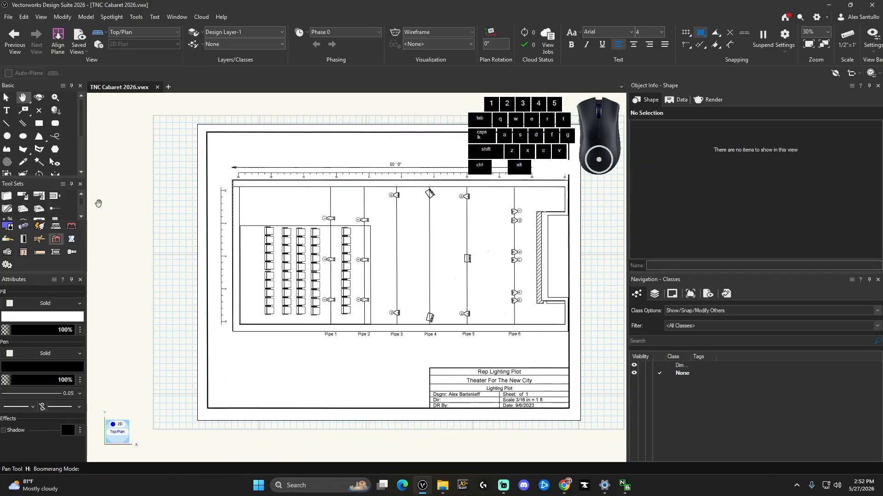
key("space")
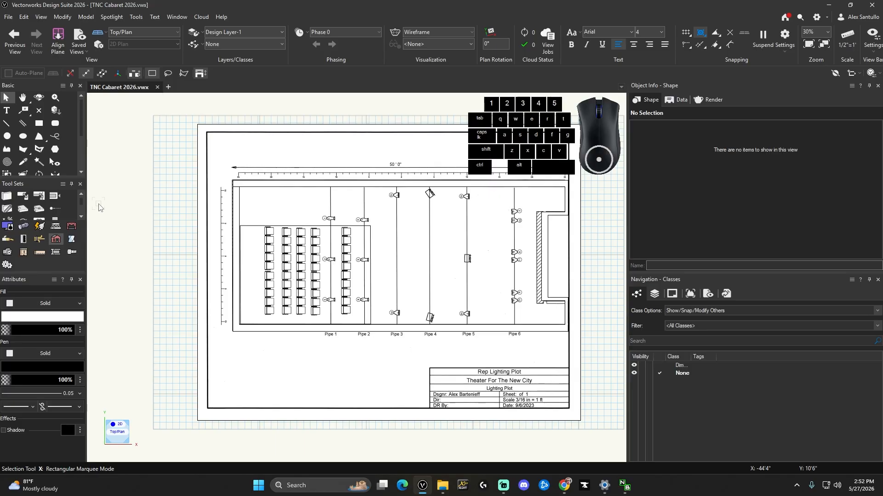
scroll(533, 266, "up", 3)
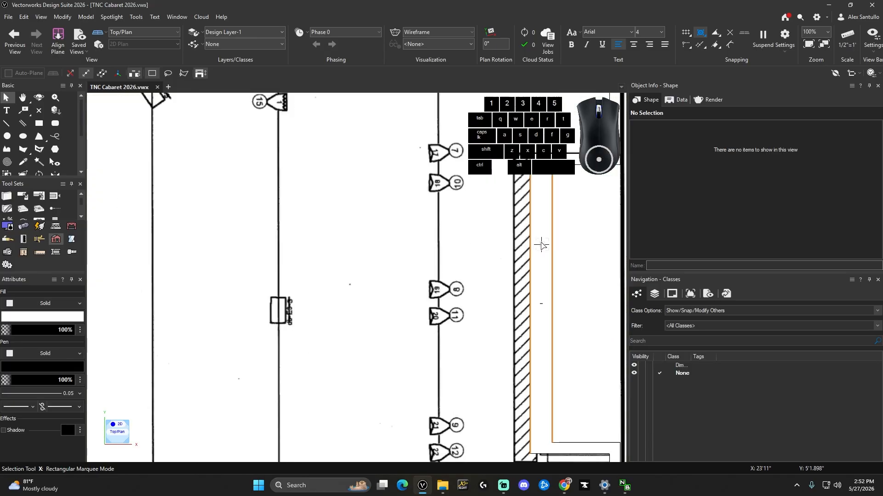
left_click_drag(530, 267, 514, 266)
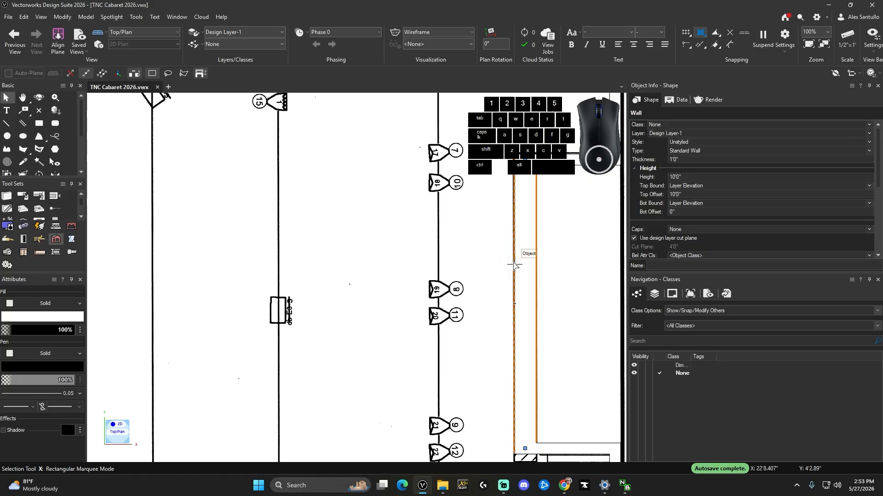
Orbit the walls in 3D with the Flyover tool to examine the room's shape, and return to the Top/Plan view
scroll(513, 266, "down", 4)
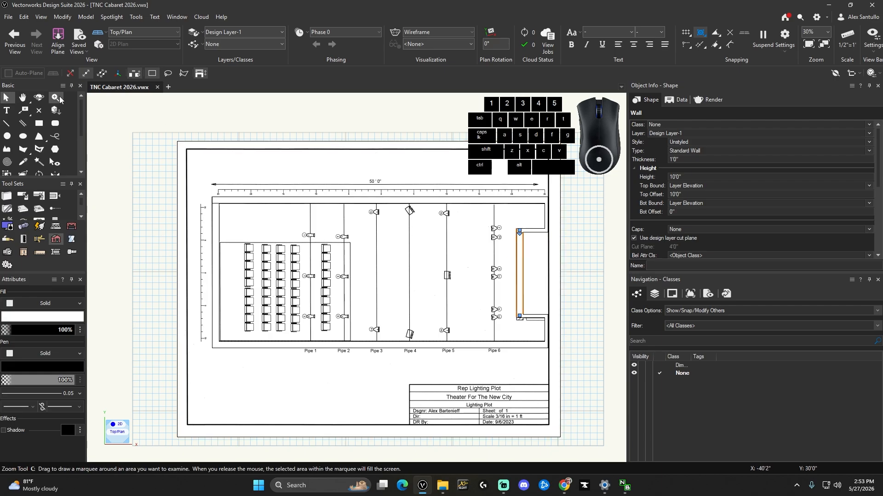
left_click(39, 97)
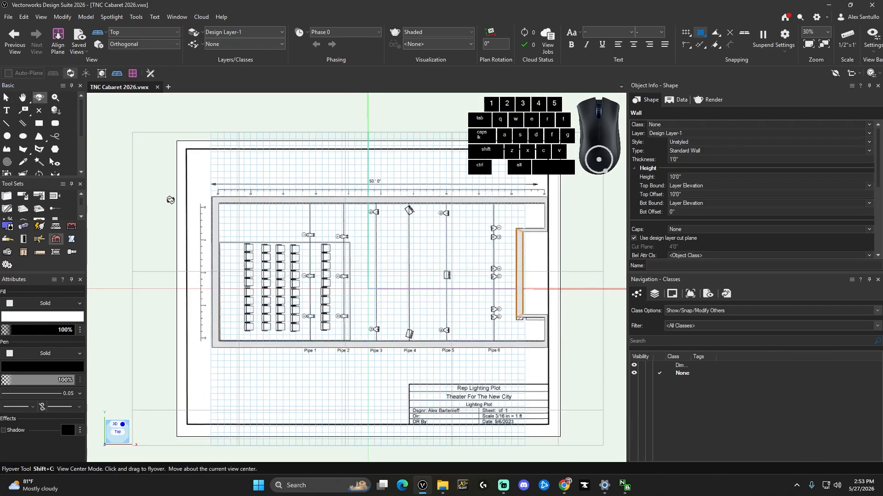
left_click_drag(267, 221, 253, 202)
left_click_drag(87, 41, 84, 36)
mouse_move(151, 248)
left_mouse_down()
mouse_move(160, 219)
mouse_move(228, 164)
mouse_move(359, 163)
mouse_move(487, 191)
mouse_move(496, 309)
mouse_move(478, 354)
mouse_move(118, 349)
mouse_move(219, 73)
mouse_move(562, 177)
left_mouse_up()
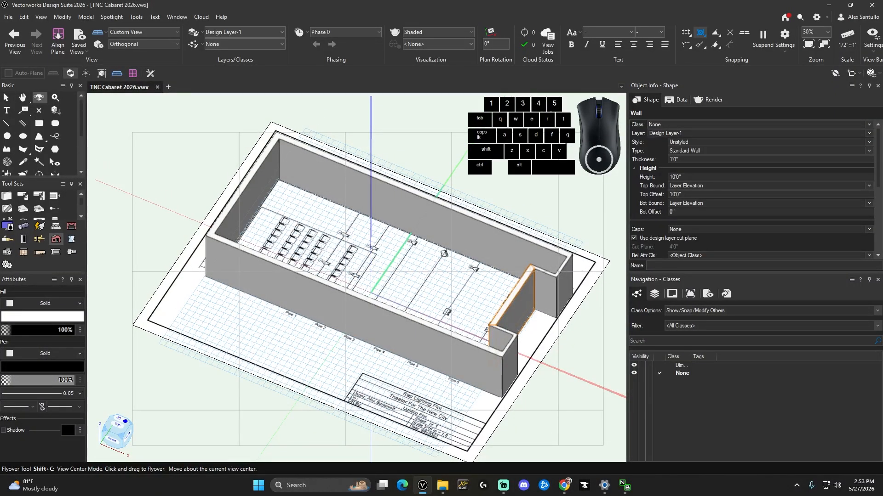
key("Right")
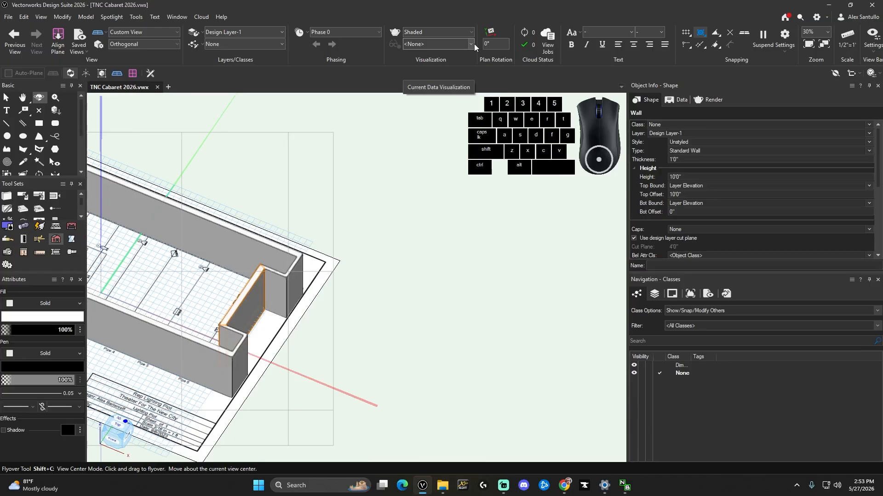
key("F5")
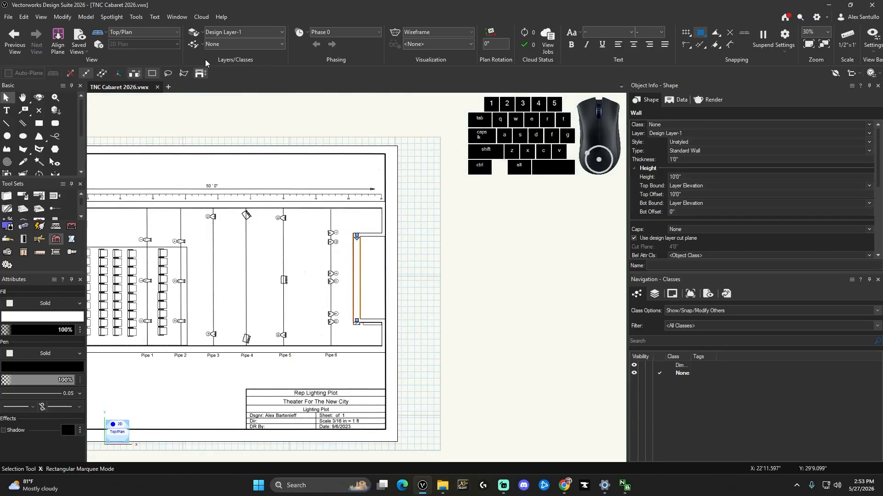
Examine the model in the Back, Left Isometric and Left Rear Isometric standard views, and return to Top/Plan
left_click(174, 32)
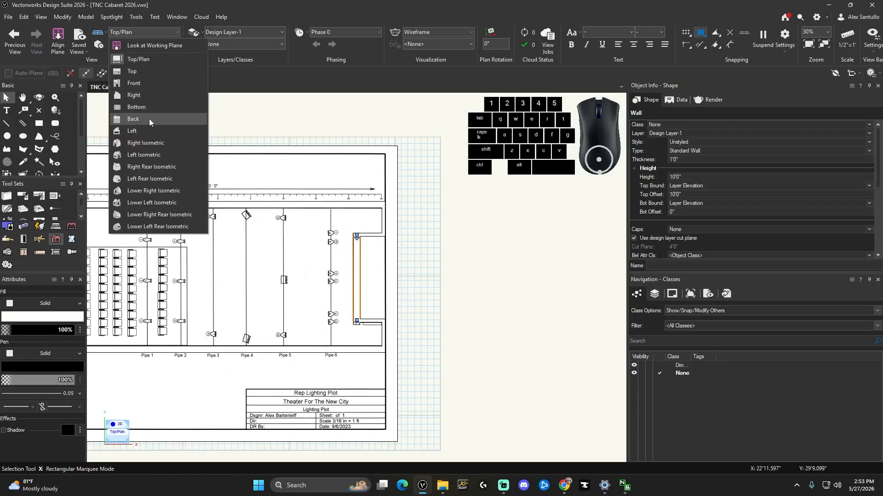
left_click(149, 119)
left_click(163, 33)
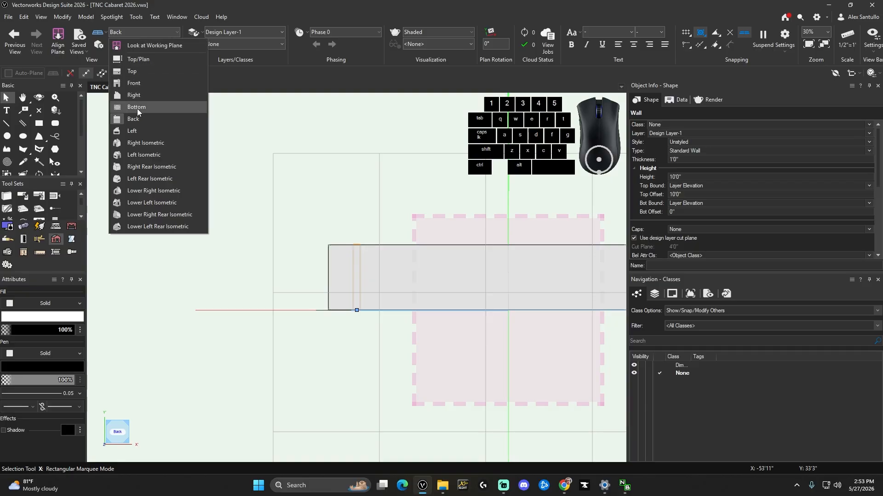
left_click(151, 155)
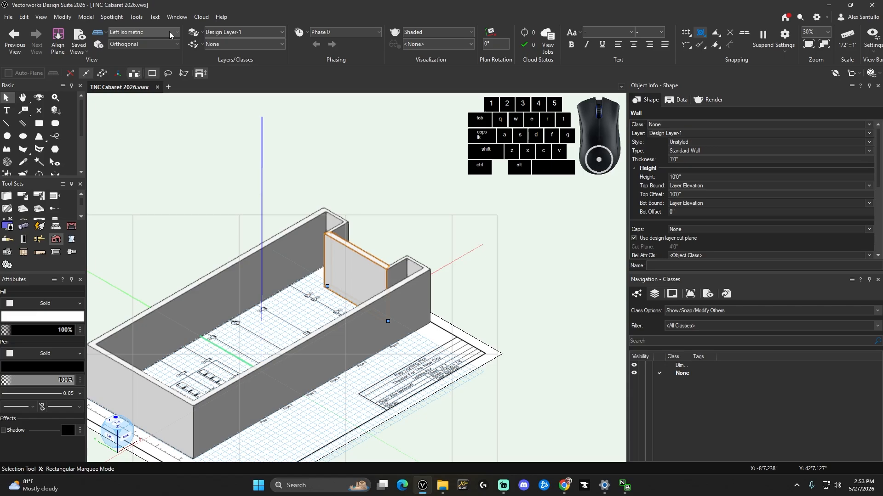
key("F5")
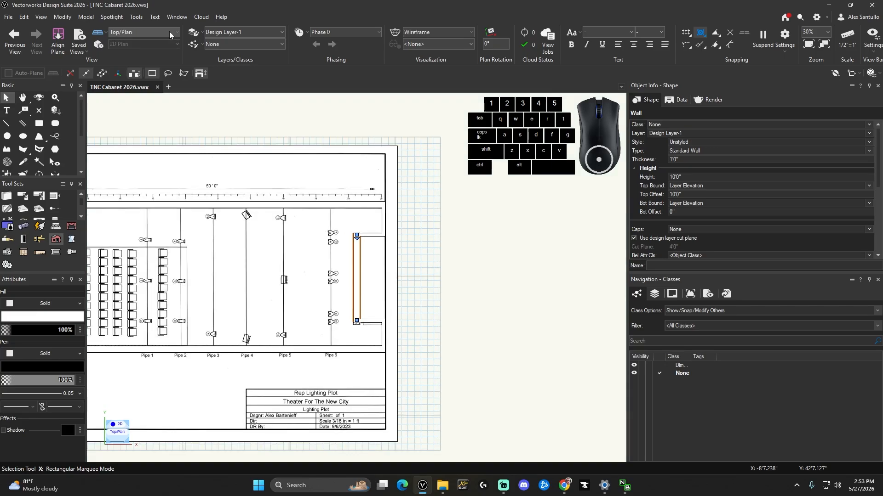
key("9")
key("7")
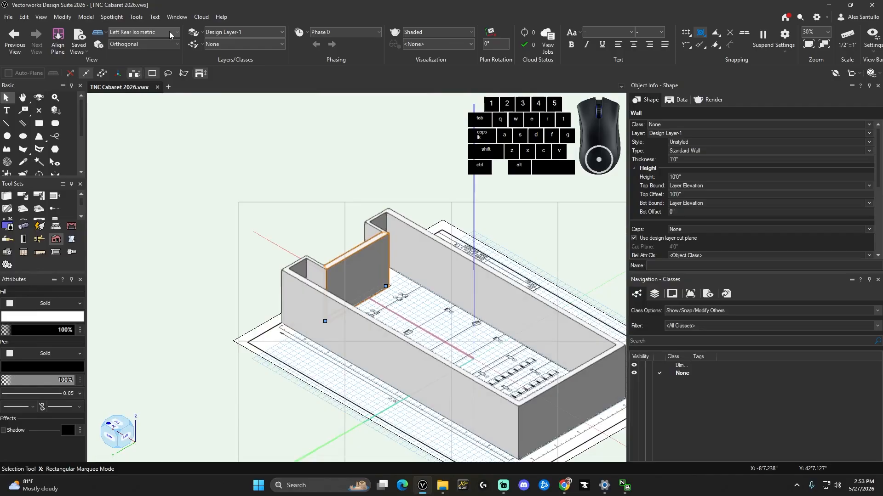
key("F5")
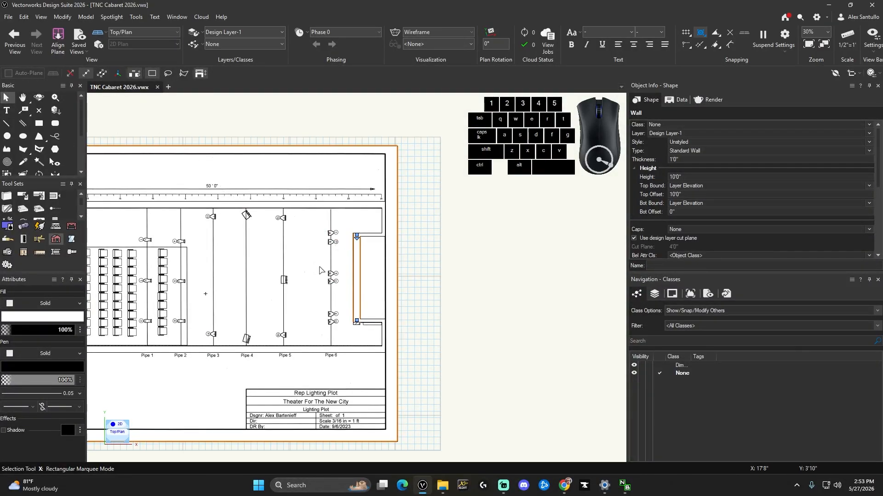
Trace the seating area with two adjoining rectangles that meet at Pipe 1, about 13'11.5" and 6'1.7" wide, both about 15'1.3" high
left_click(432, 287)
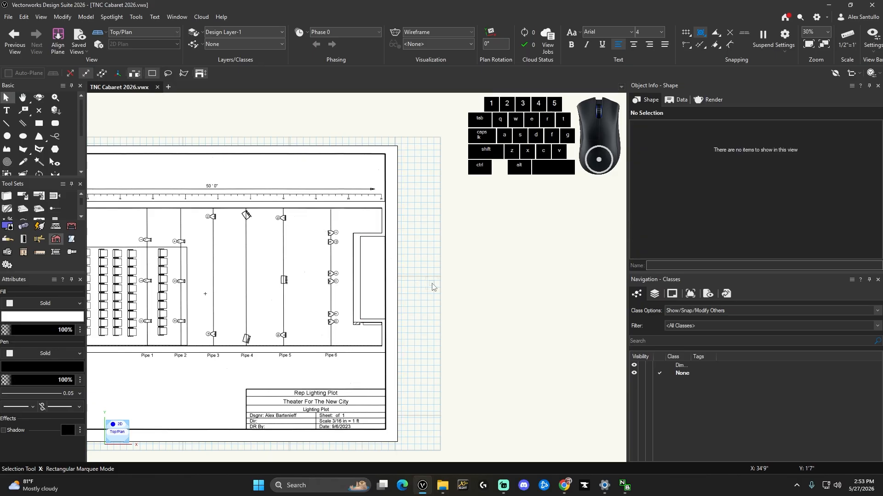
key("space")
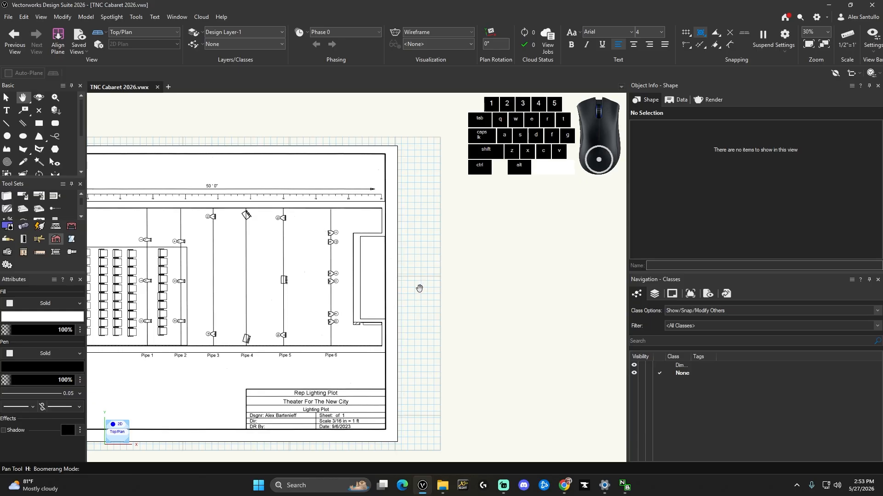
mouse_move(420, 289)
left_mouse_down()
mouse_move(529, 274)
mouse_move(545, 283)
left_mouse_up()
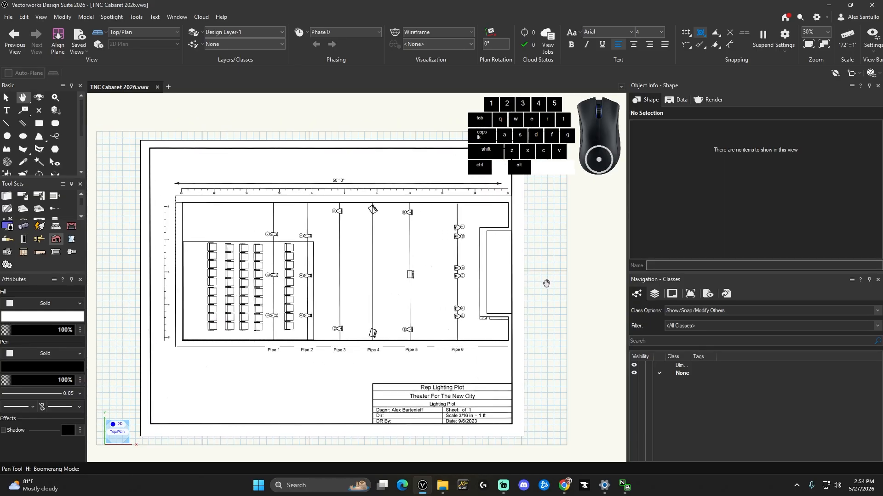
key("space")
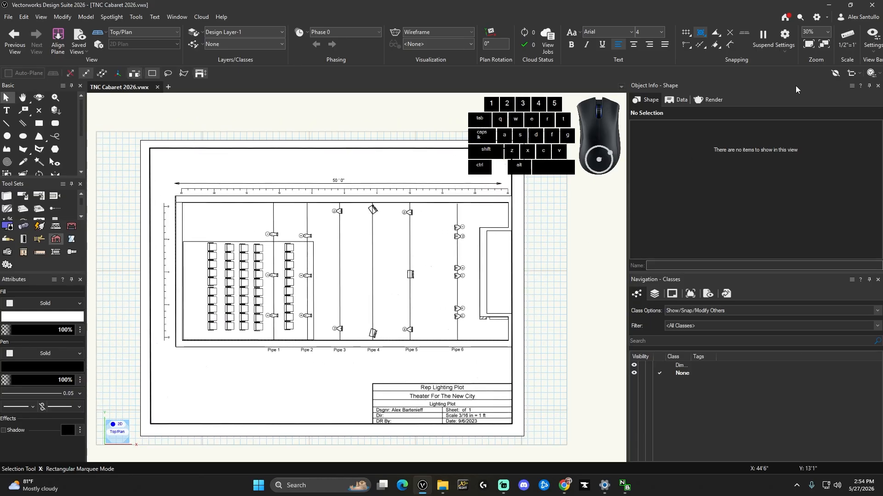
left_click(807, 47)
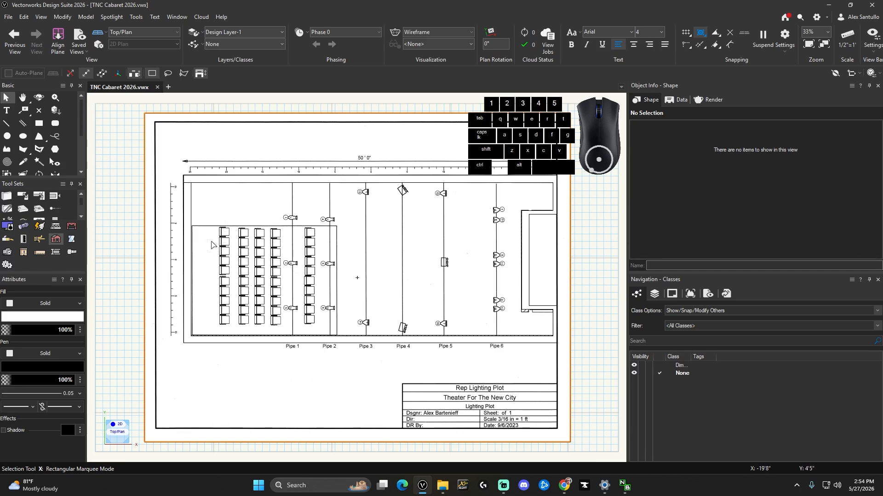
left_click(41, 127)
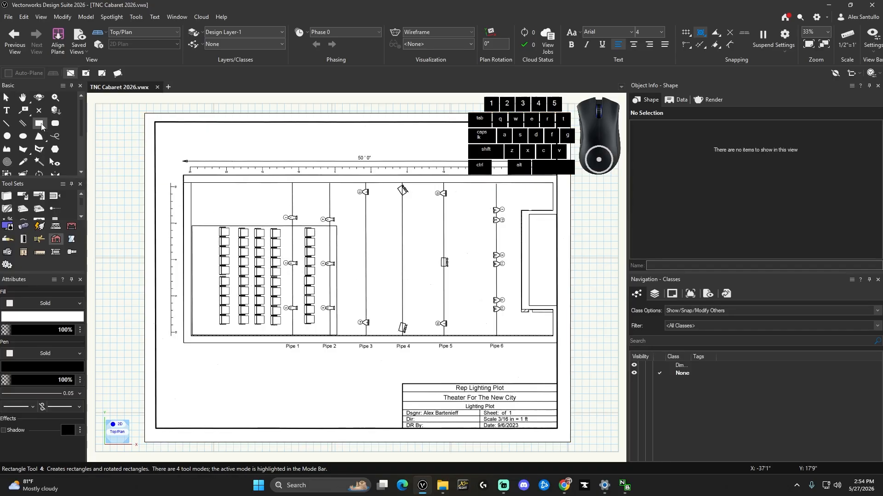
left_click(191, 226)
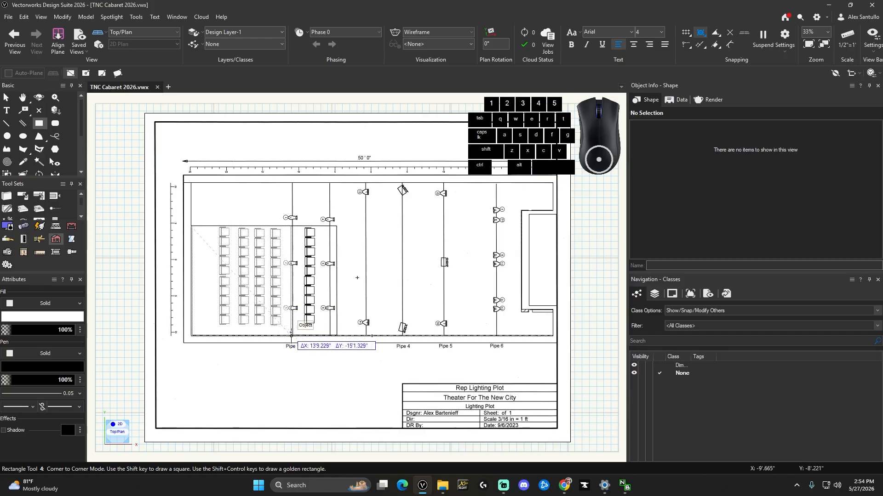
left_click(292, 336)
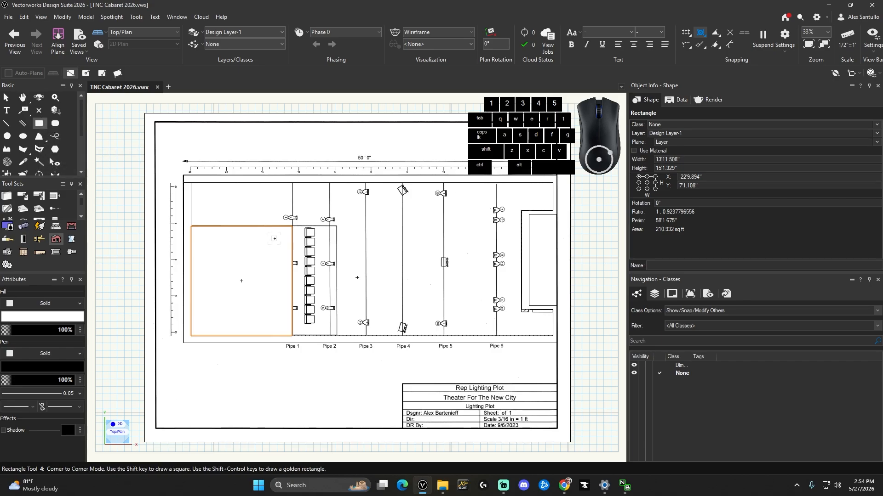
left_click(292, 226)
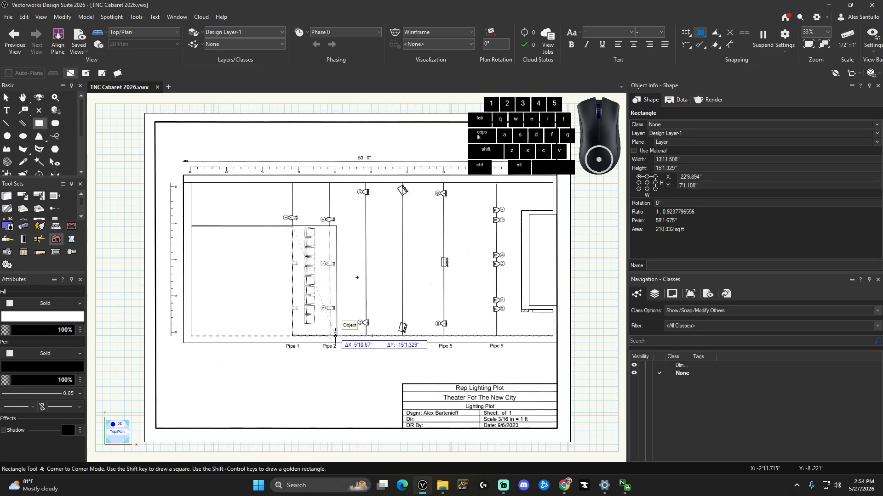
left_click(337, 336)
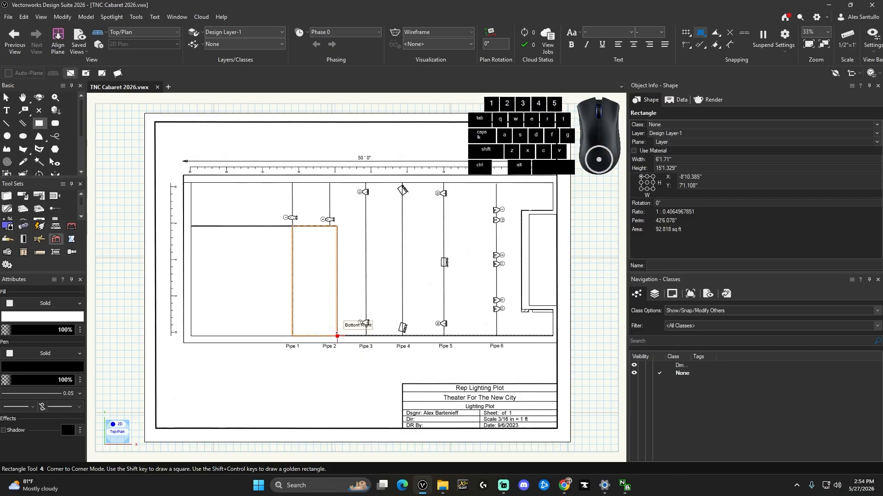
Extrude the wider seating rectangle 2' and the narrower rectangle between Pipe 1 and Pipe 2 1' to form stepped platforms
left_click(6, 98)
left_click(258, 285)
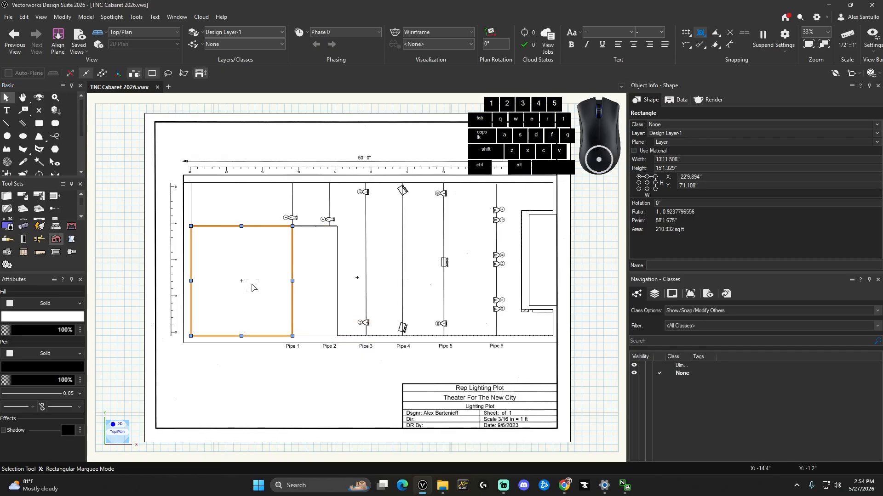
key("ctrl+e")
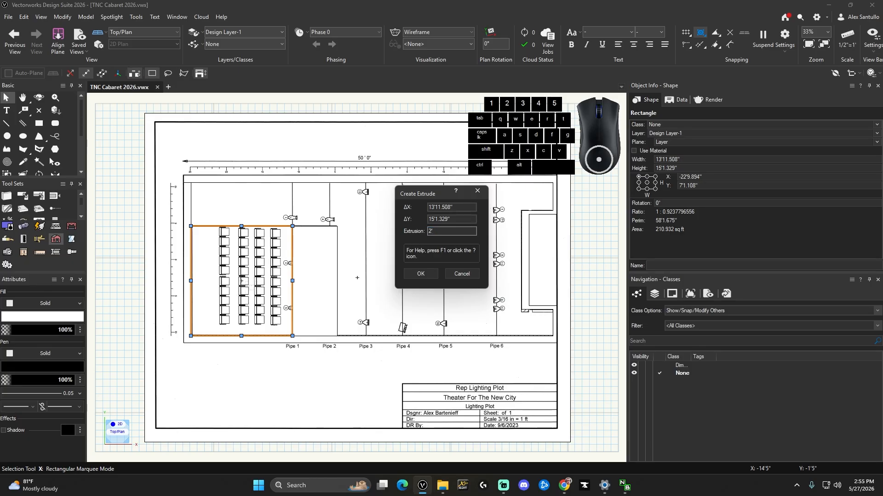
key("Return")
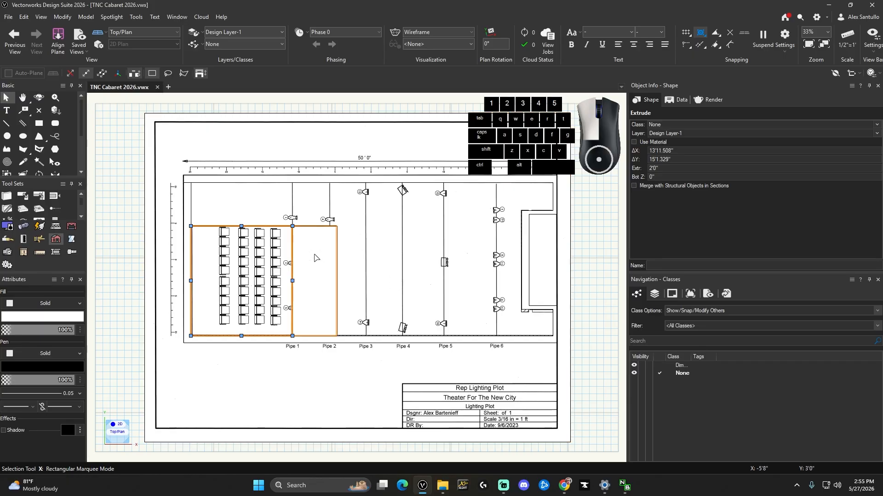
left_click(315, 257)
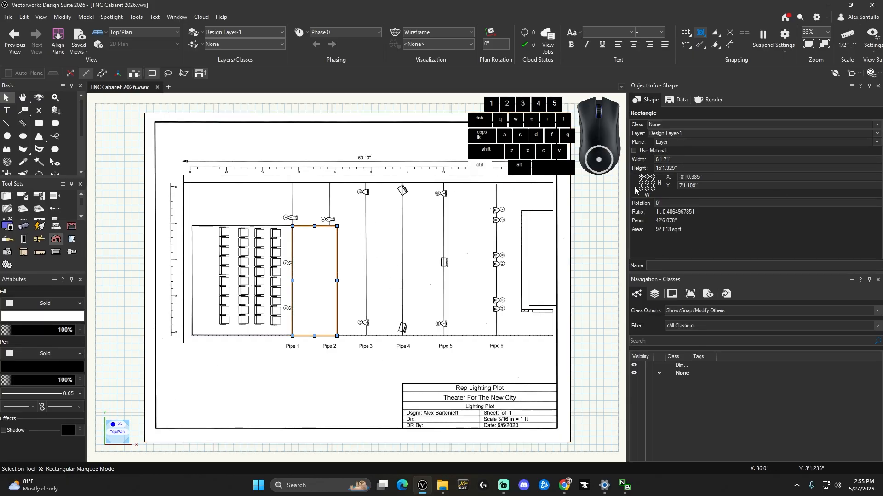
key("ctrl+e")
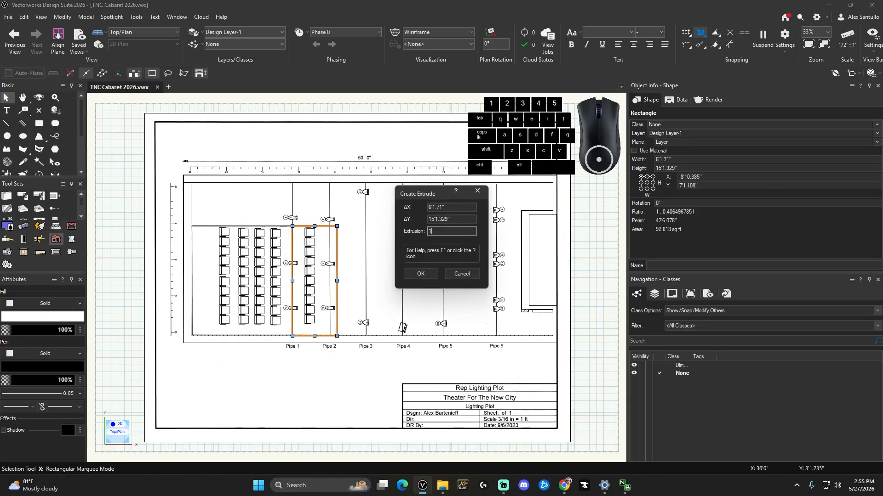
key("Return")
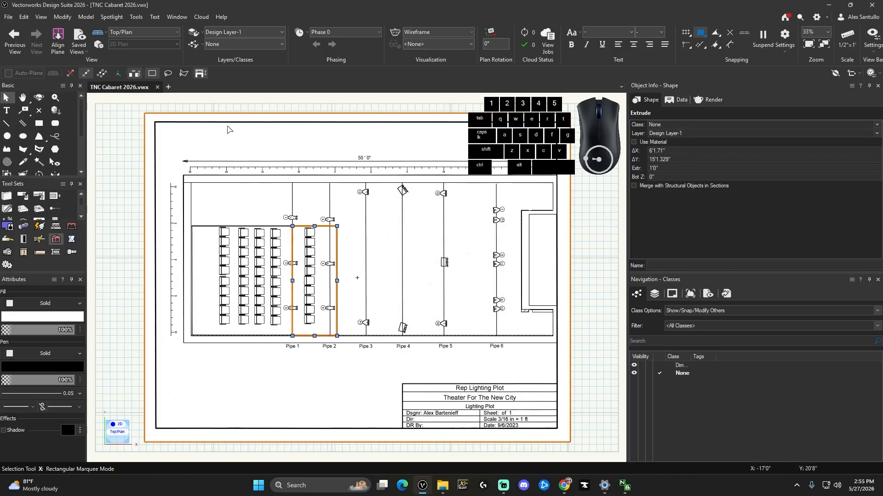
Orbit the model with the Flyover tool to examine the two stepped seating platforms inside the walls, and return to the Top/Plan view
key("shift+c")
mouse_move(406, 205)
left_mouse_down()
mouse_move(414, 268)
mouse_move(258, 152)
mouse_move(347, 174)
mouse_move(362, 183)
mouse_move(217, 157)
left_mouse_up()
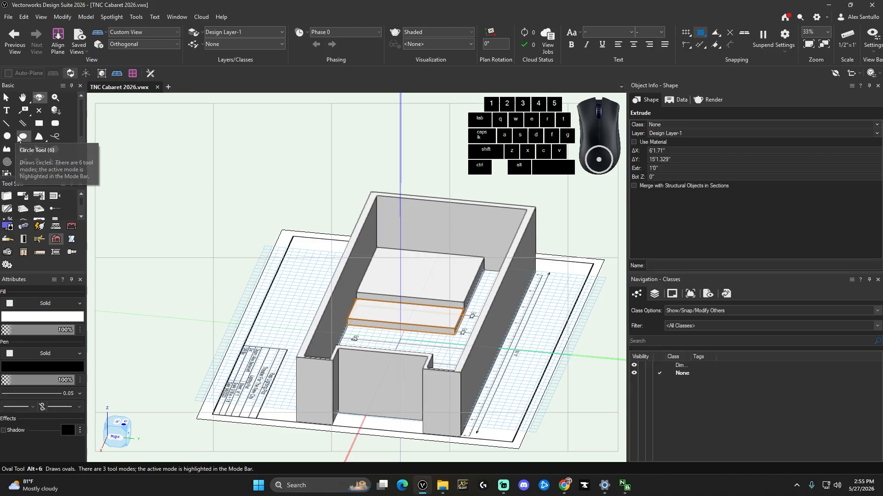
left_click(38, 98)
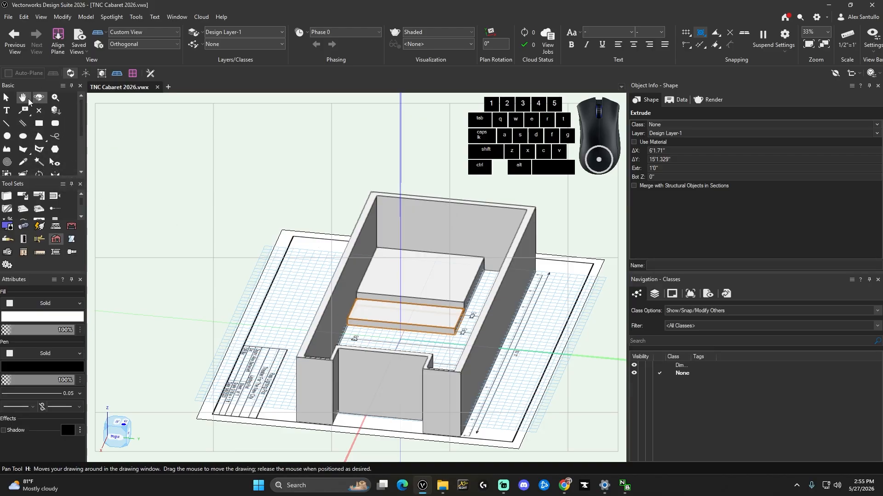
left_click(22, 98)
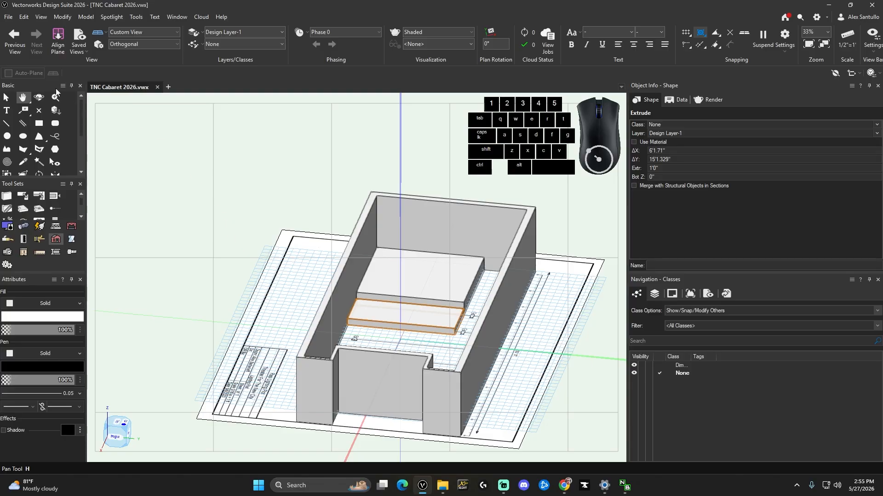
left_click(39, 98)
left_click_drag(455, 271, 292, 307)
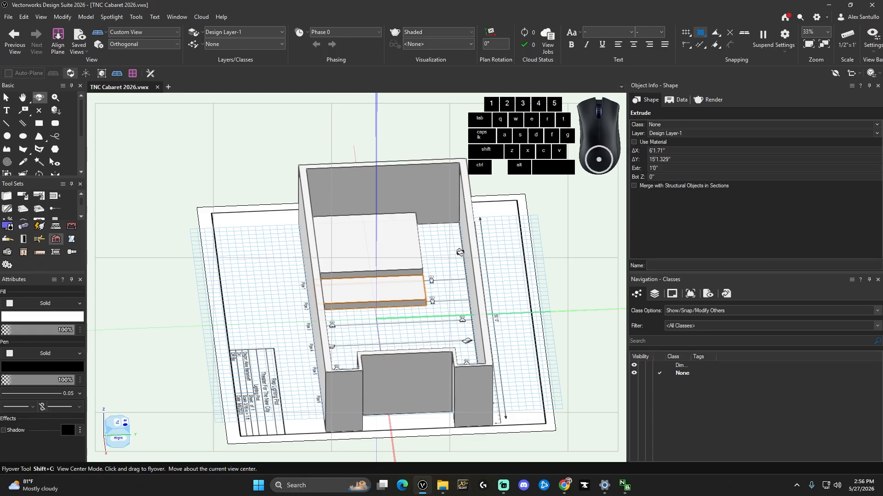
key("x")
key("F5")
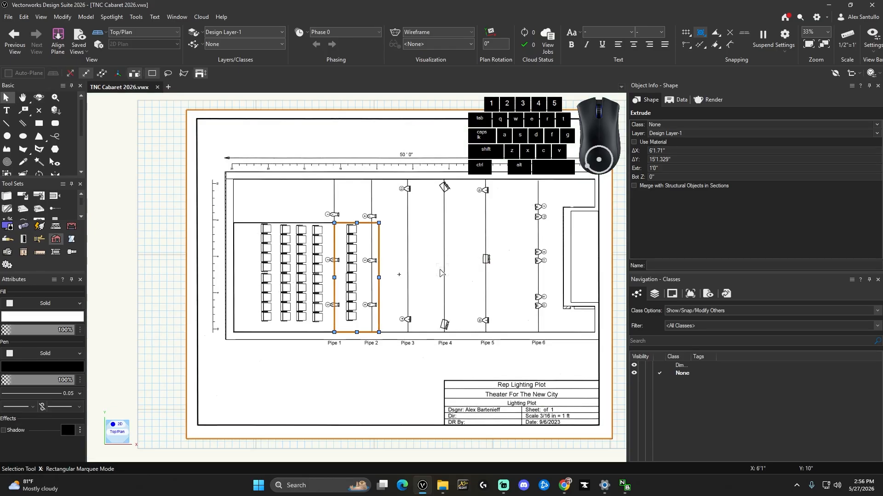
Stretch the upper edges of both seating platforms to the inner face of the upper wall, making each about 21'1.7" in the Y direction
left_click(317, 223)
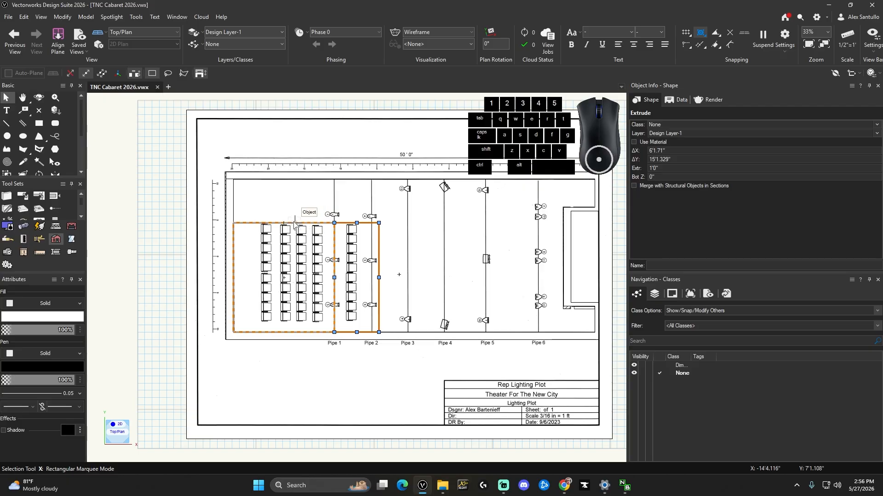
left_click_drag(285, 225, 292, 179, "shift")
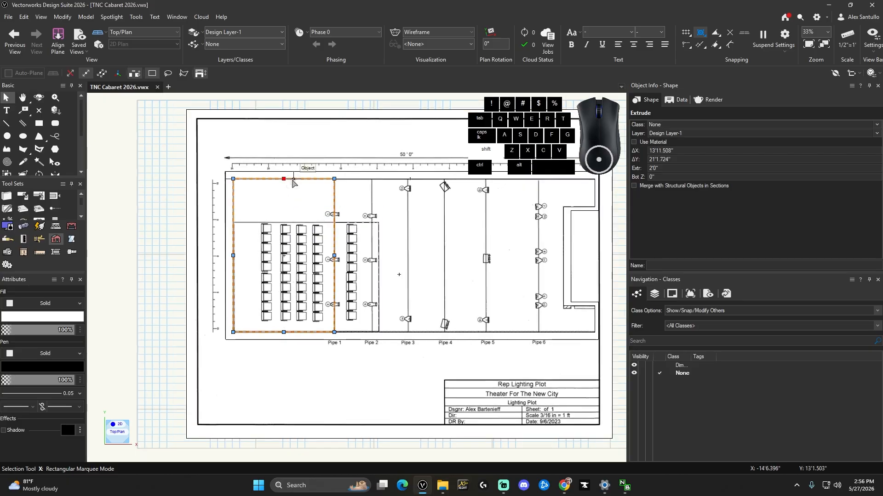
left_click(357, 224)
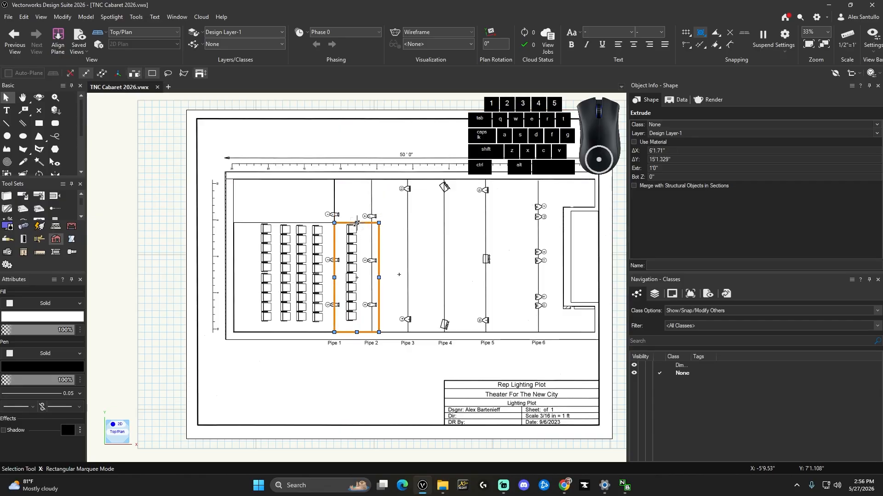
left_click_drag(357, 224, 366, 179, "shift")
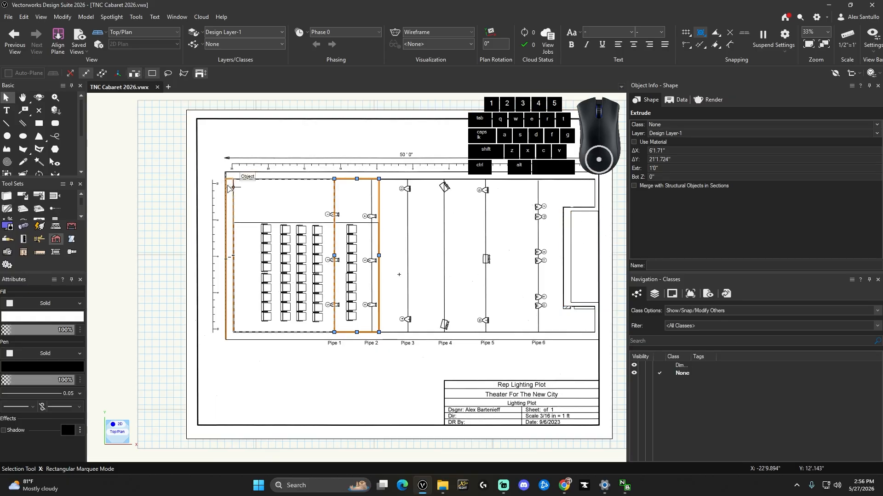
Orbit the room with the Flyover tool to check that the widened platforms reach both side walls, and return to Top/Plan
key("shift+c")
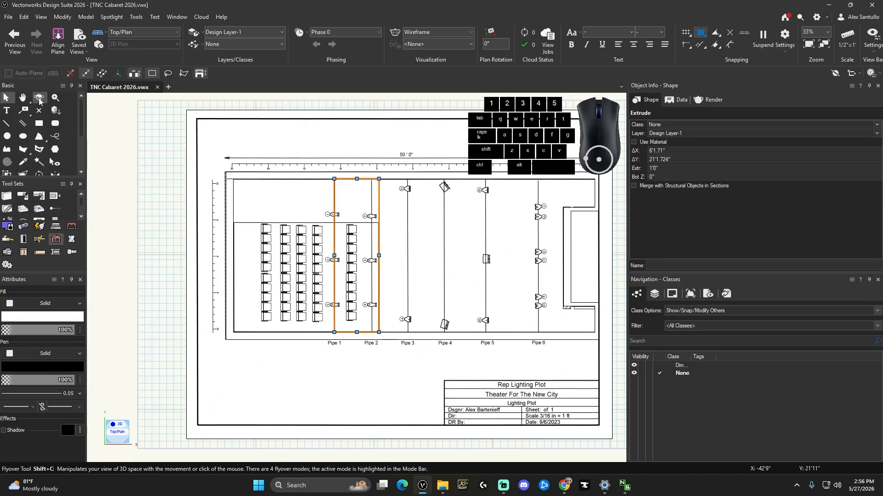
left_click_drag(440, 241, 407, 166)
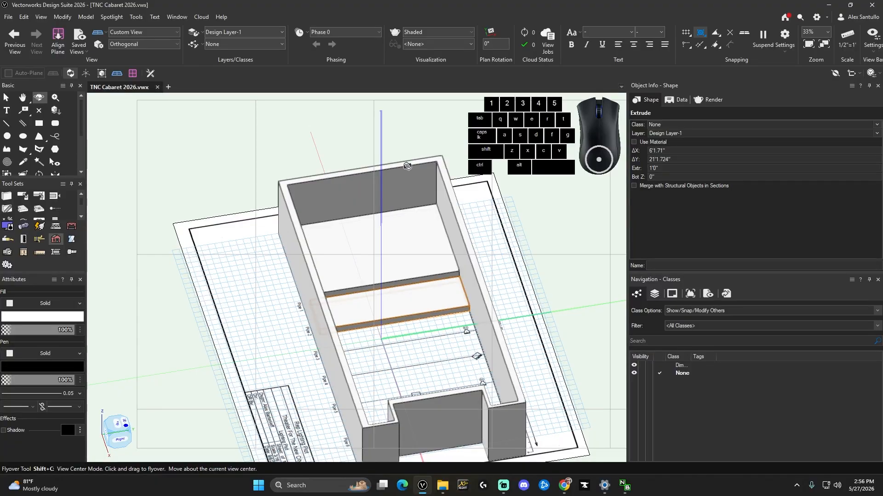
key("x")
key("ctrl+5")
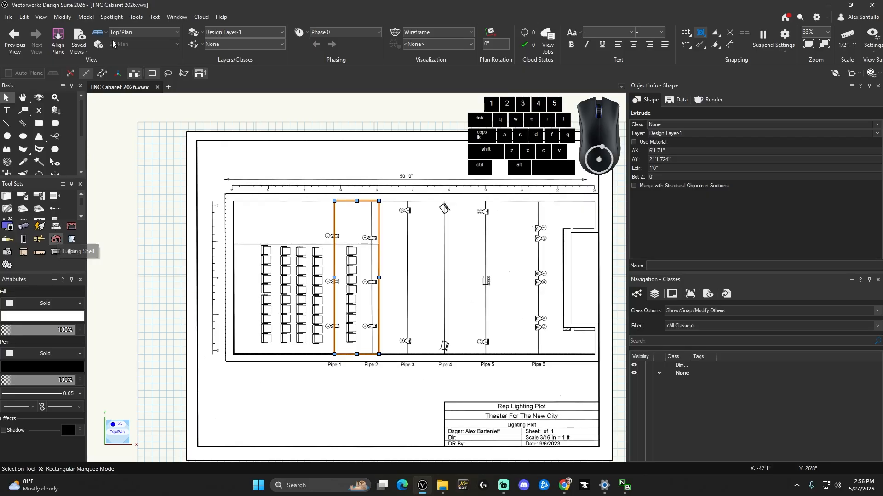
Search the Resource Manager for "event chair", compare the stacking and folding chairs, and activate the Event Folding Chair symbol for insertion
left_click(173, 17)
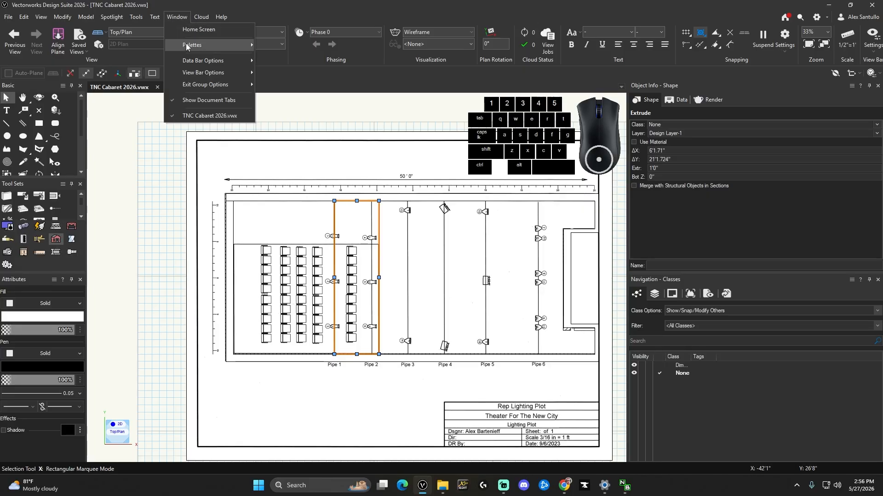
mouse_move(188, 44)
left_click(314, 259)
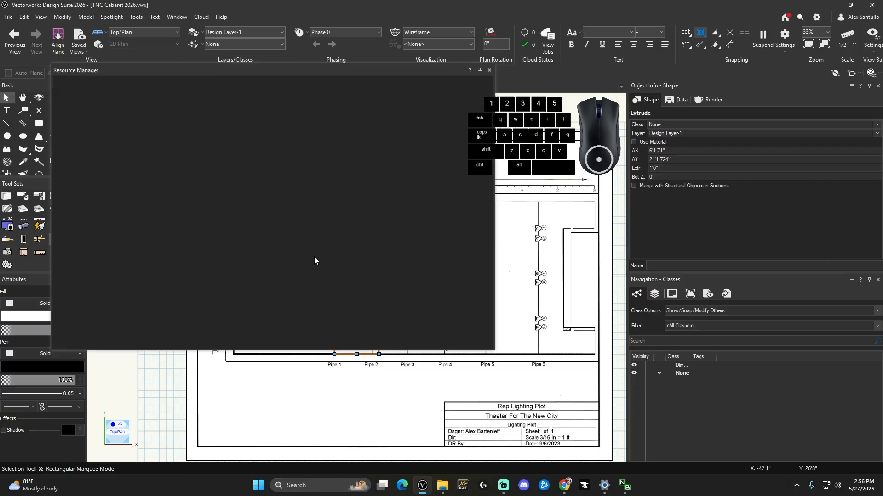
left_click(365, 81)
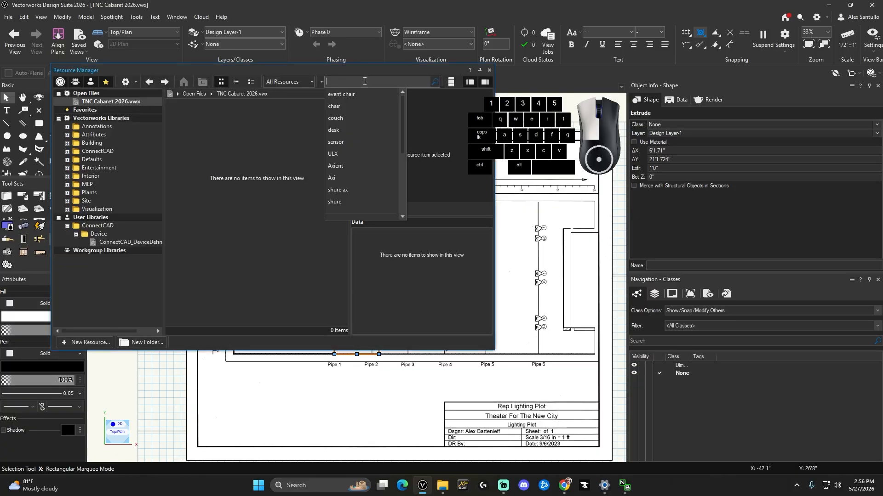
left_click(346, 95)
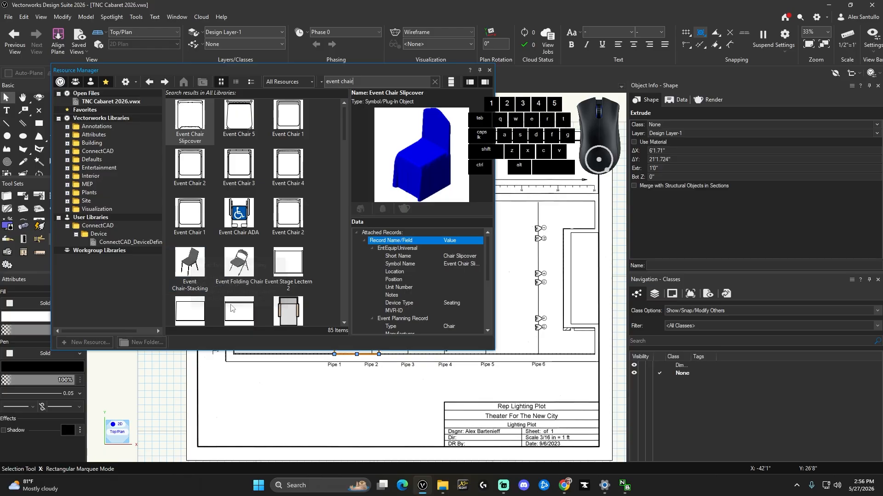
left_click(244, 274)
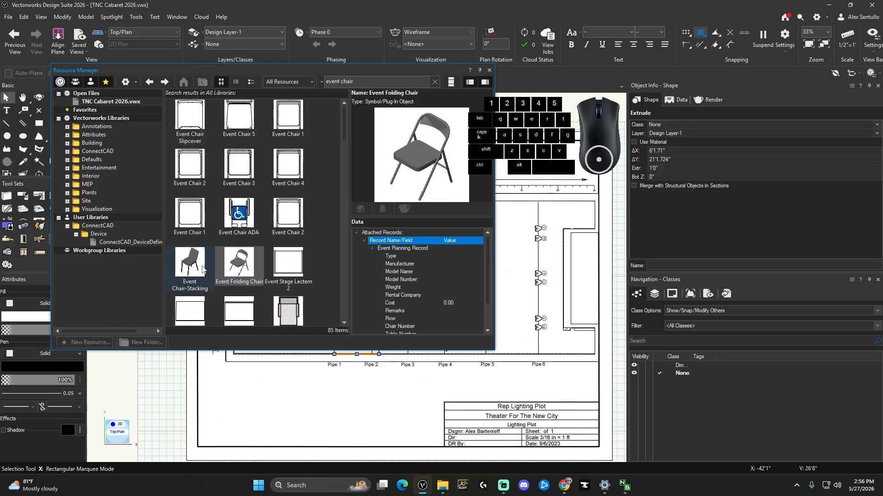
left_click(200, 270)
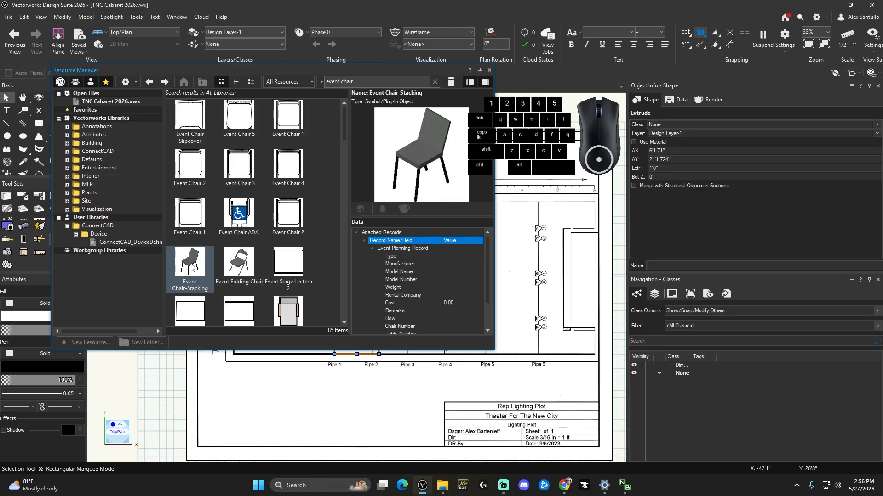
left_click(242, 271)
double_click(241, 271)
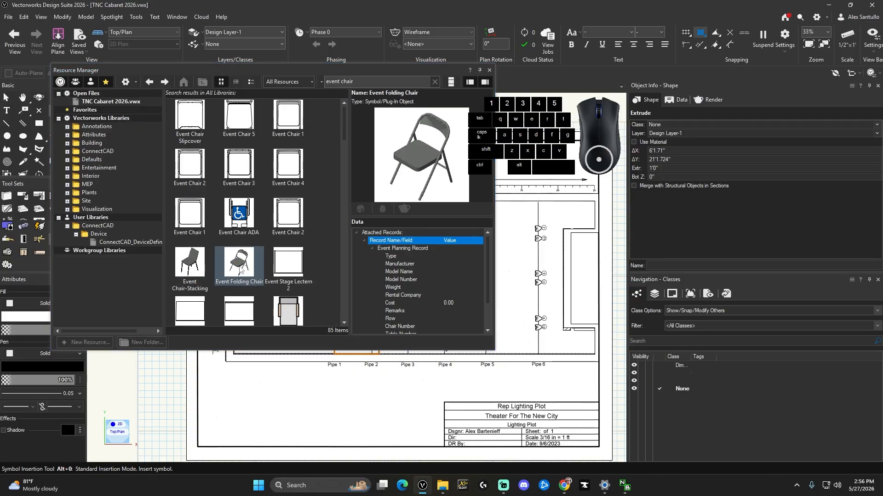
left_click(489, 70)
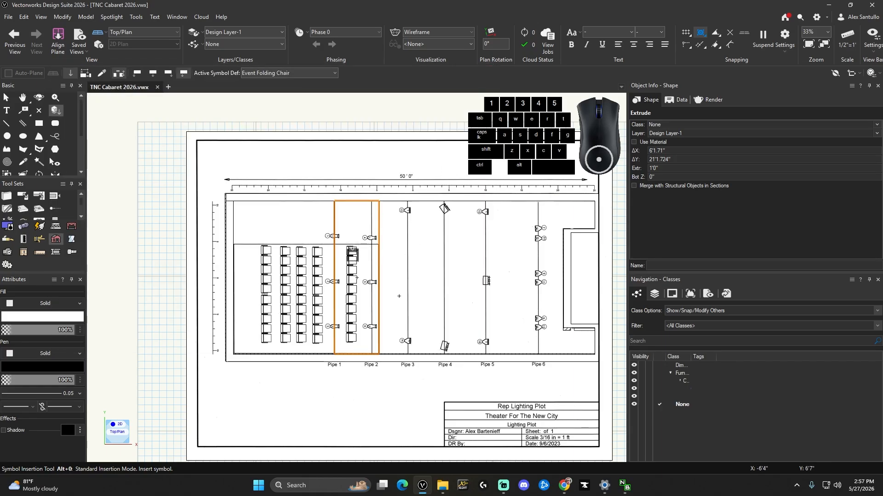
Insert one Event Folding Chair near the uppermost seat of the row between Pipe 1 and Pipe 2, rotated -90°
scroll(353, 251, "up", 5)
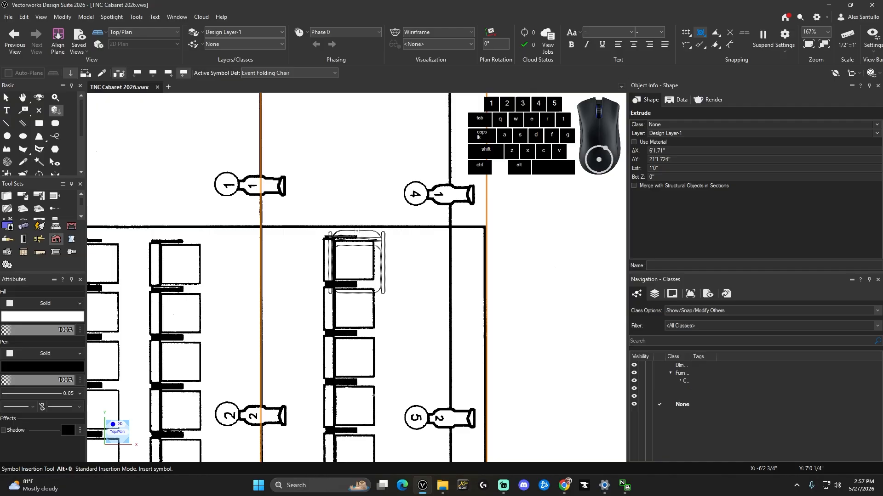
left_click(352, 233)
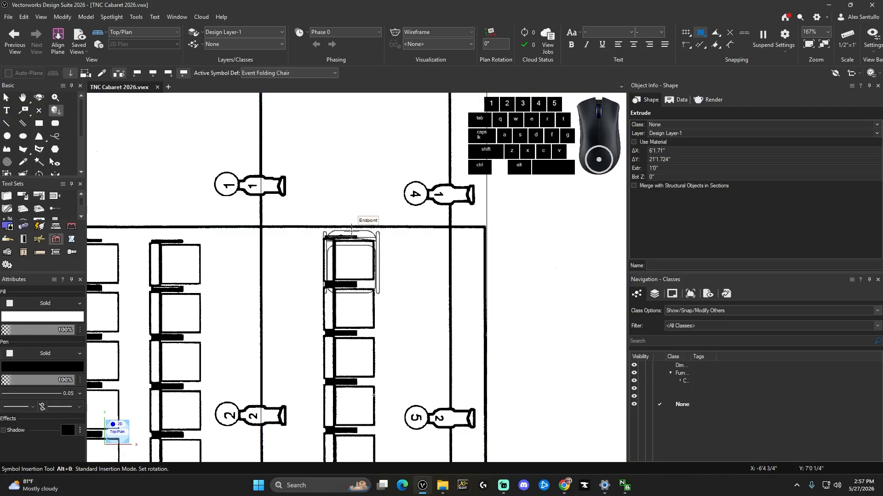
left_click(353, 337, "shift")
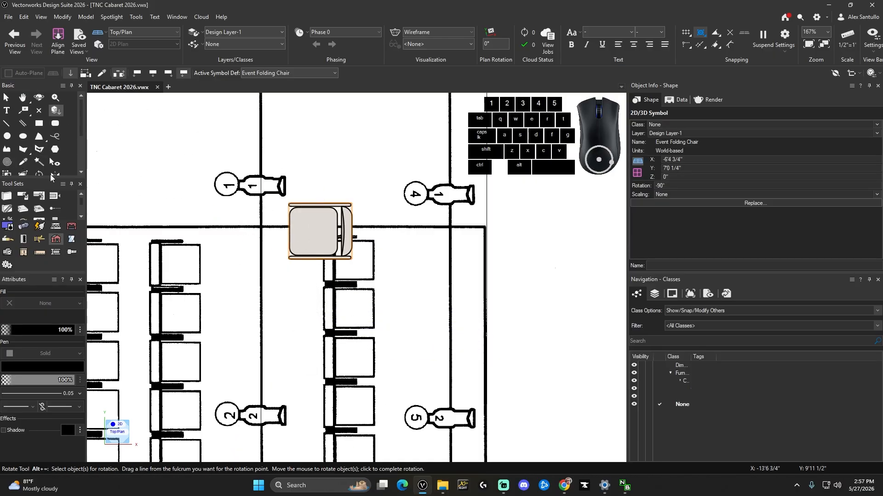
Rotate the folding chair 180° about its seat centre so that its back faces the rear of the seating area
left_click(41, 175)
scroll(45, 165, "down", 2)
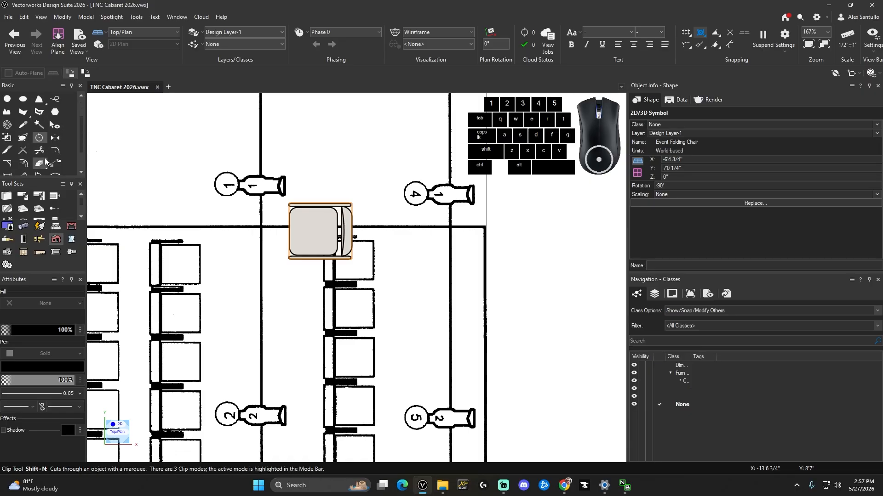
left_click(313, 231)
key("shift")
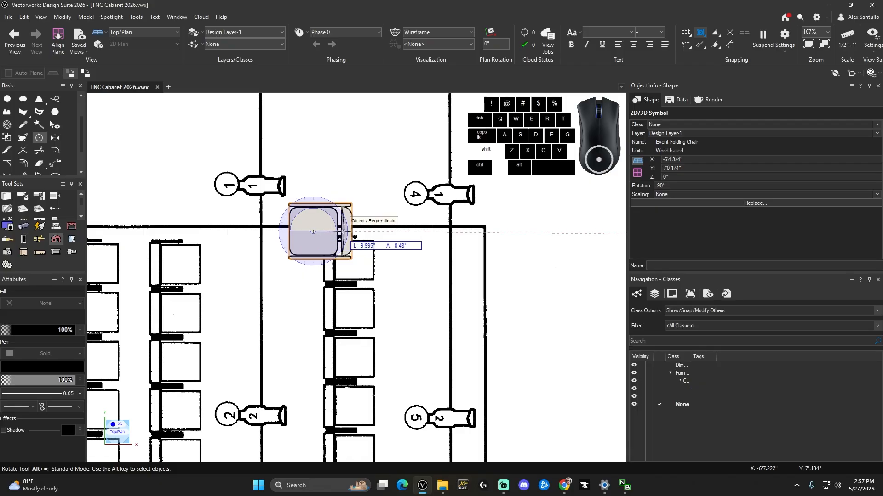
left_click(451, 230)
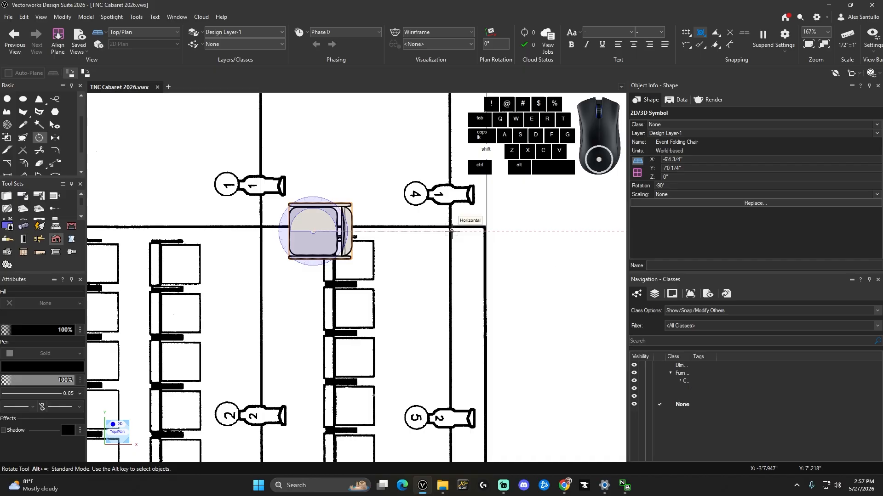
left_click(225, 230)
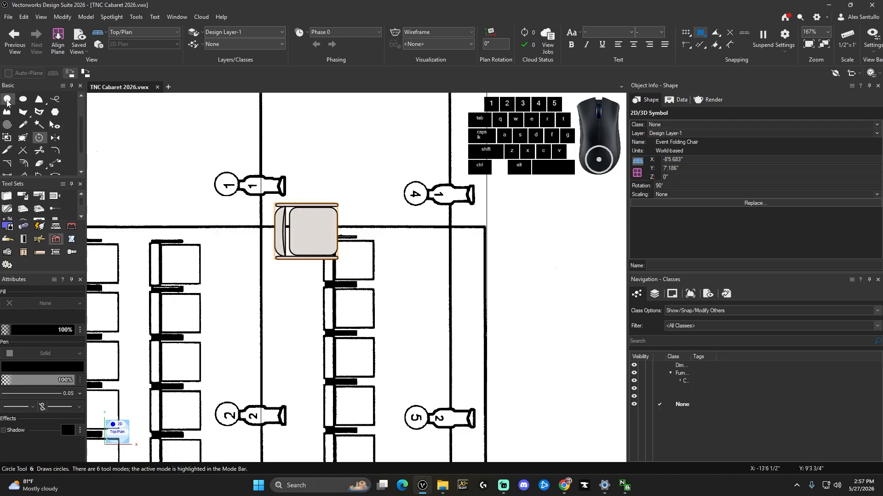
Move the folding chair onto the uppermost traced seat of the row between Pipe 1 and Pipe 2
scroll(37, 114, "up", 3)
key("x")
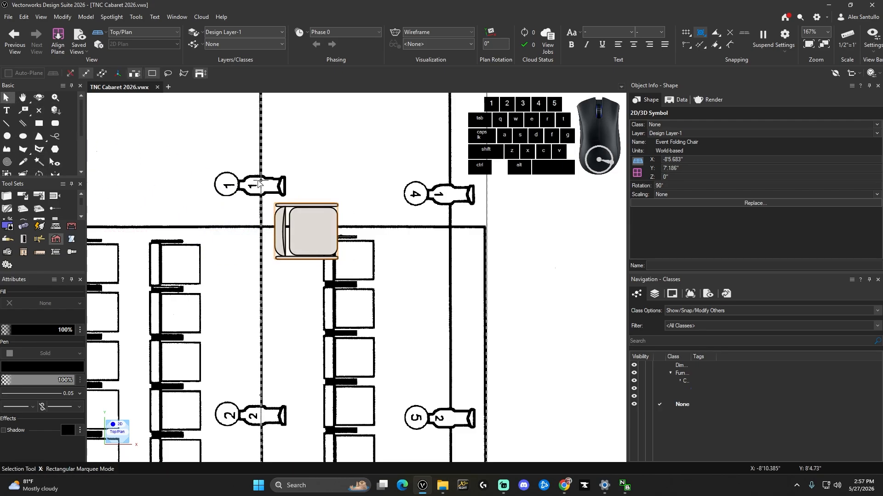
left_click_drag(314, 232, 353, 260)
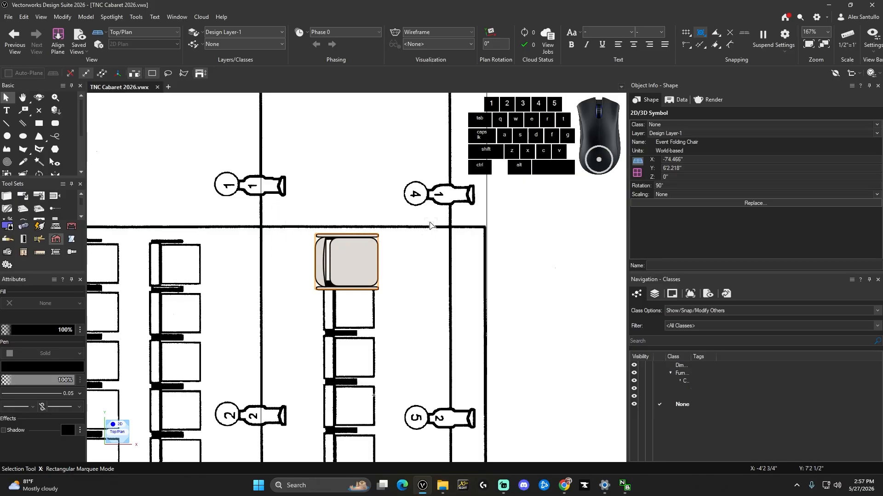
In an angled 3D view, raise the folding chair to a Z elevation of 12" so that it stands on the front seating platform
scroll(428, 223, "down", 4)
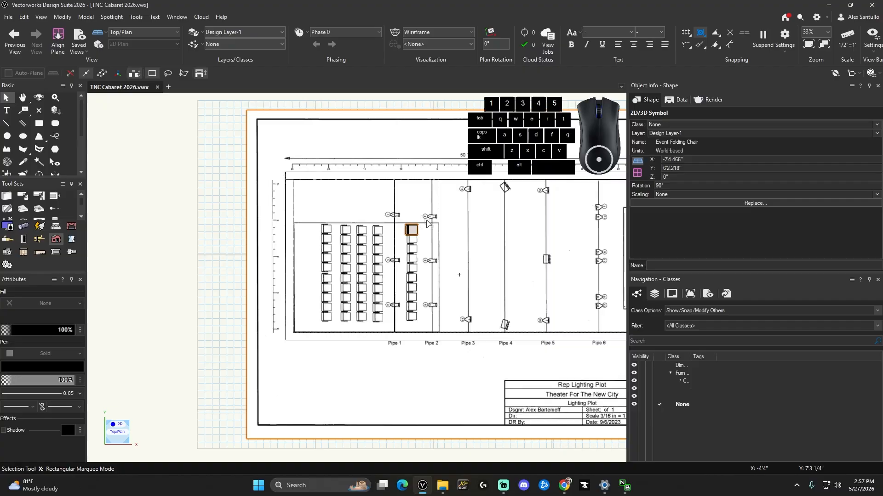
left_click(153, 148)
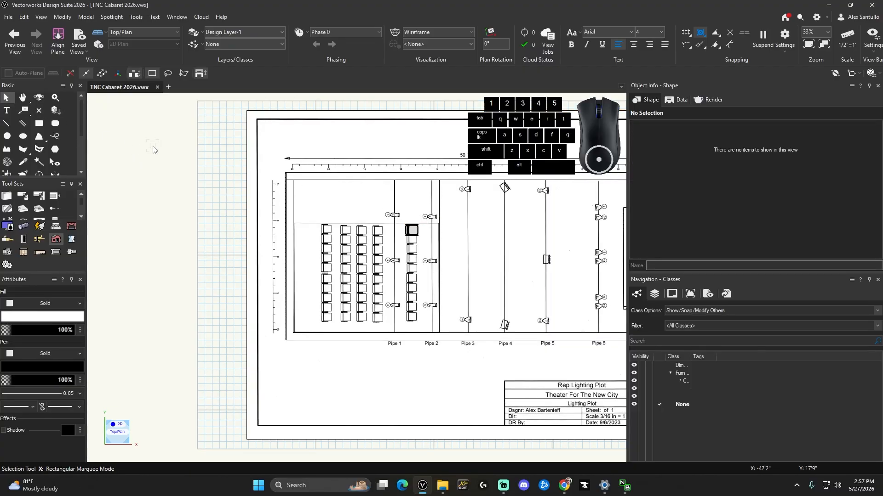
left_click(22, 98)
mouse_move(203, 196)
left_mouse_down()
mouse_move(101, 186)
mouse_move(117, 183)
left_mouse_up()
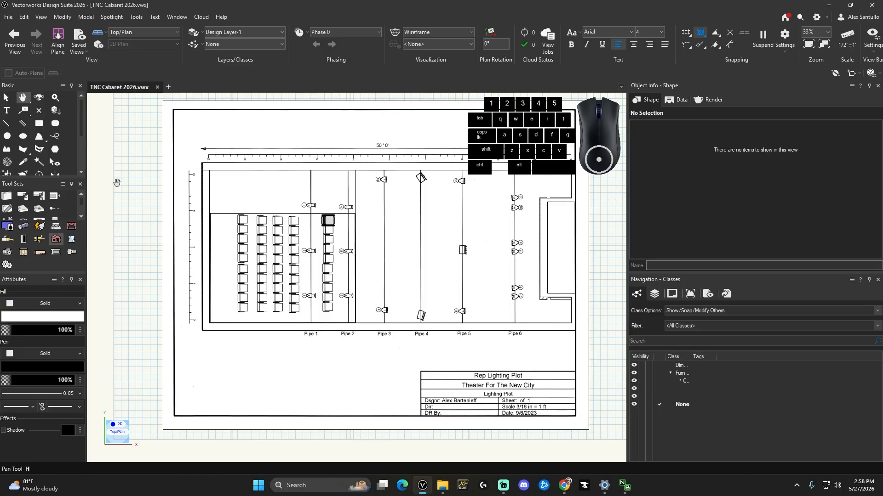
left_click(38, 98)
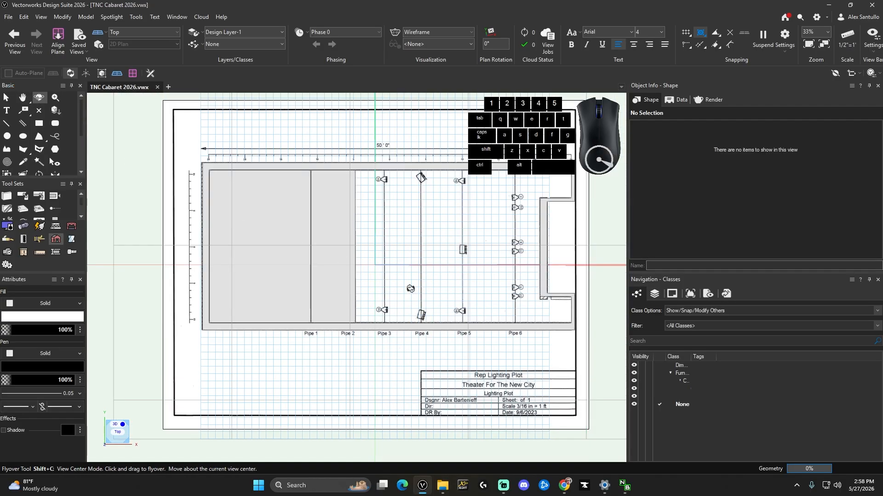
mouse_move(502, 297)
left_mouse_down()
mouse_move(363, 129)
mouse_move(188, 149)
mouse_move(268, 138)
mouse_move(133, 120)
left_mouse_up()
key("x")
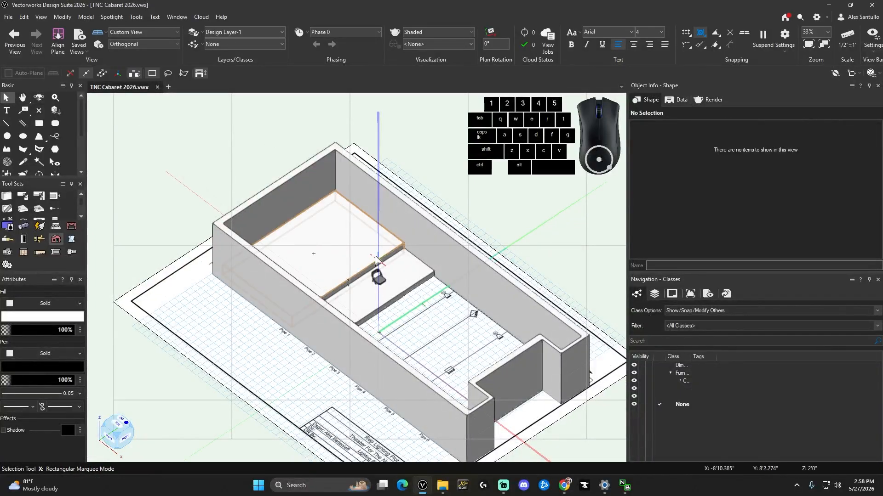
left_click(378, 278)
left_click(679, 177)
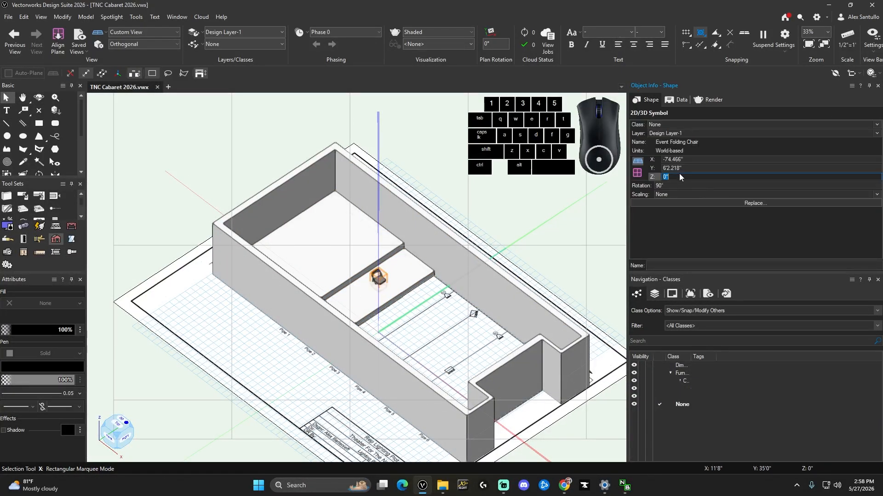
type("12")
key("Return")
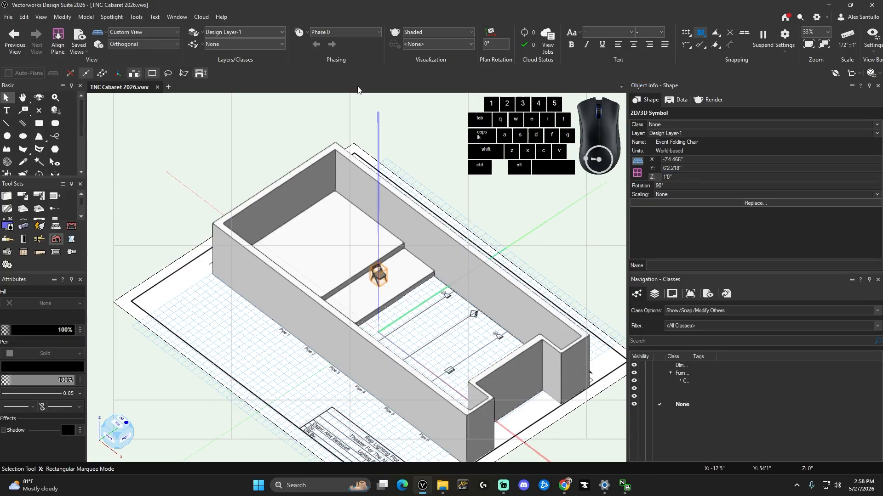
left_click(188, 143)
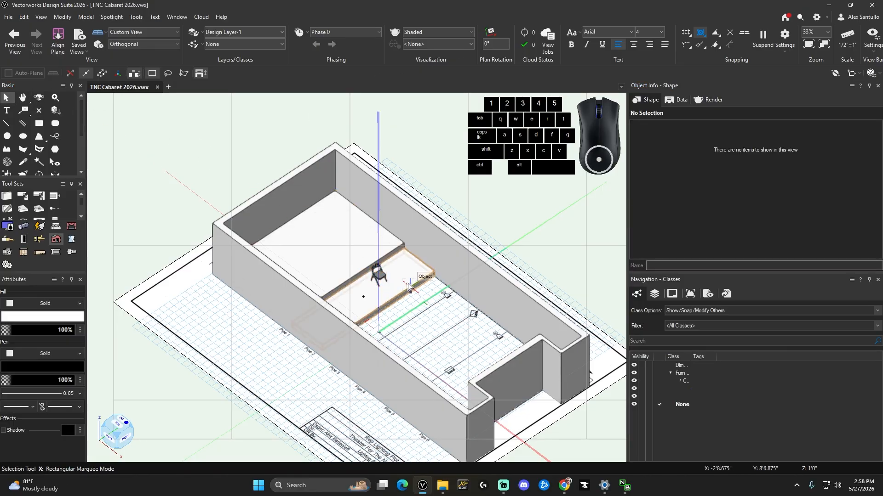
scroll(378, 285, "up", 7)
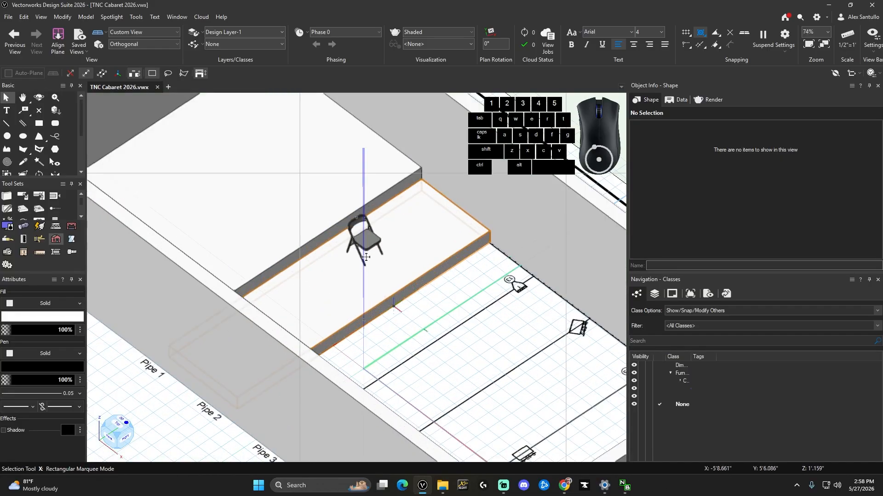
scroll(378, 285, "down", 7)
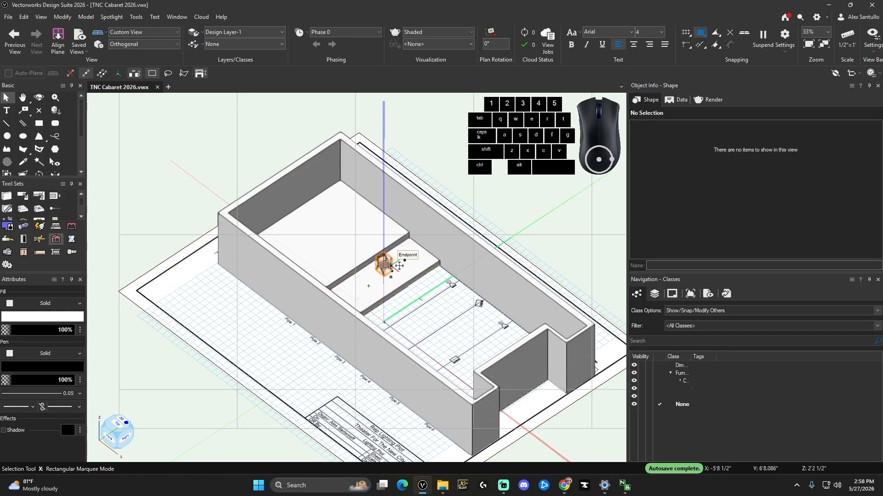
left_click(557, 196)
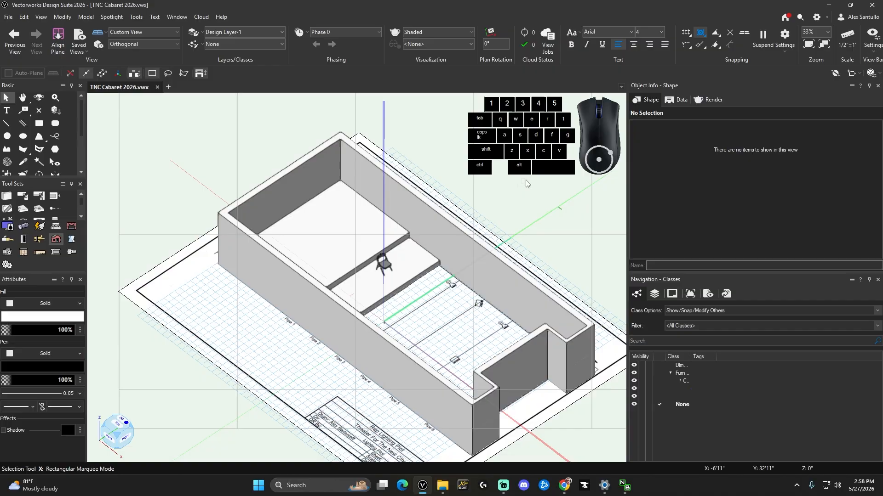
left_click(250, 371)
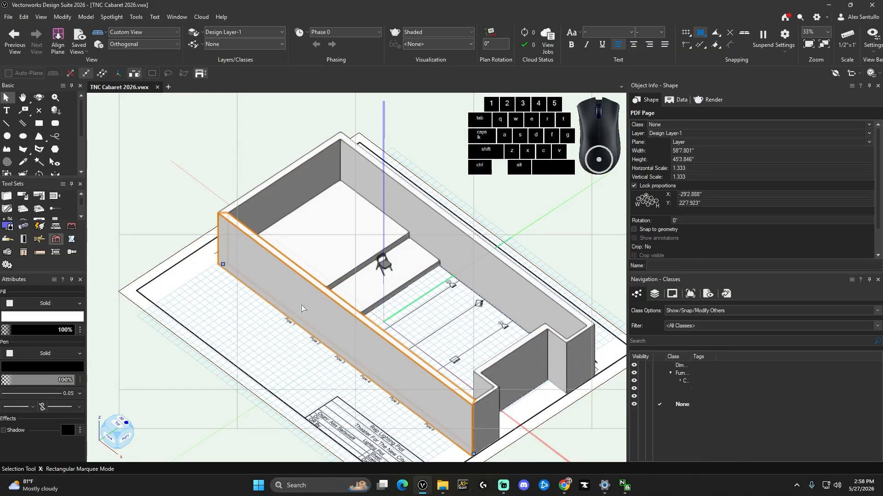
left_click(286, 208)
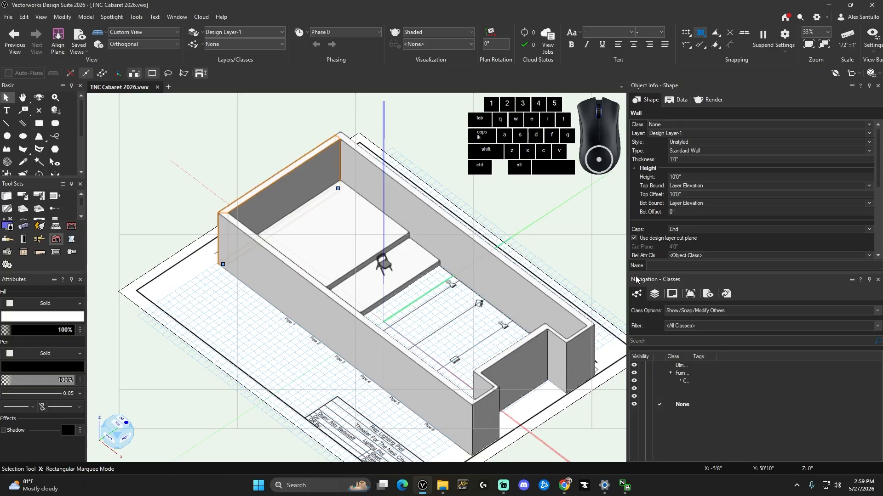
Select all eight theater walls together and set their height to 20'
left_click(280, 289)
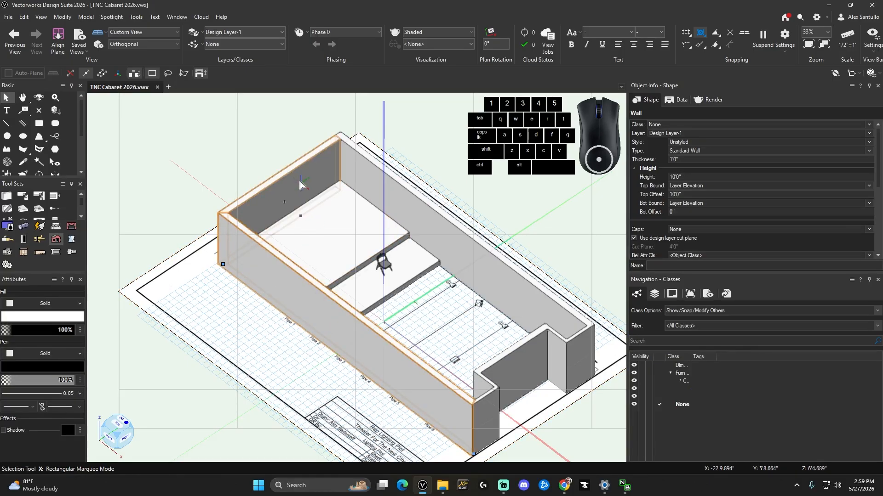
left_click(382, 183, "shift")
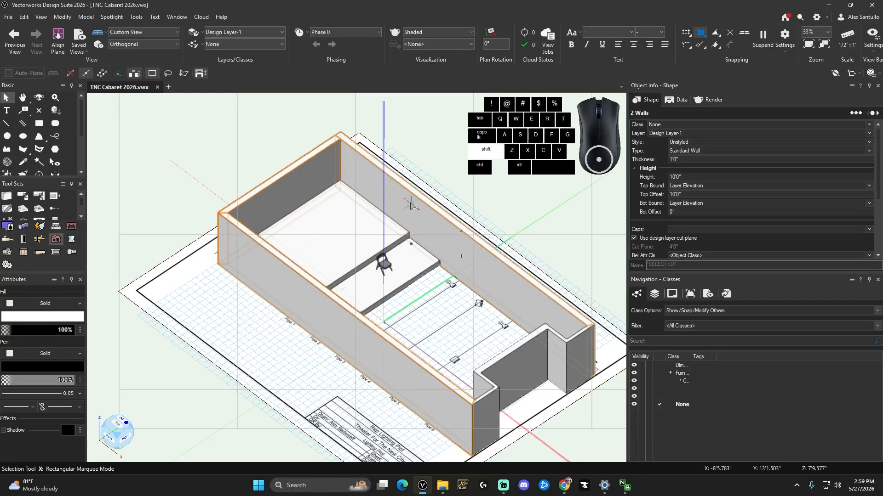
left_click(511, 358, "shift")
left_click(493, 408, "shift")
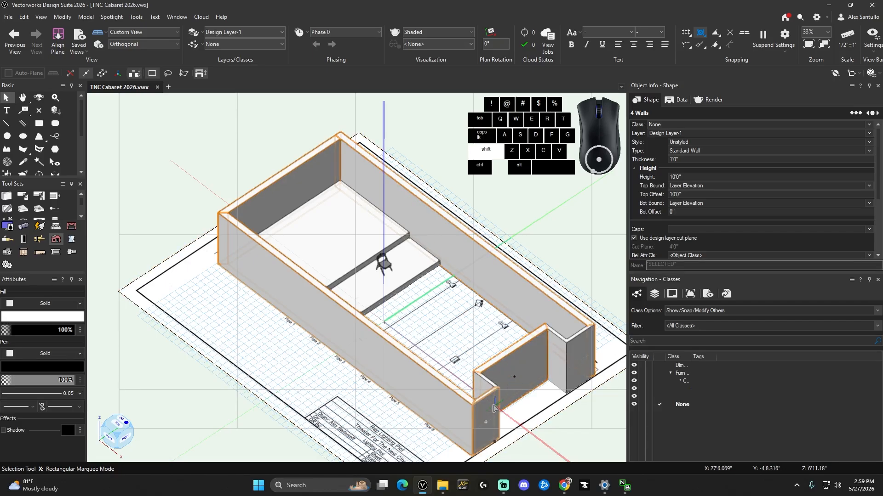
left_click(576, 374, "shift")
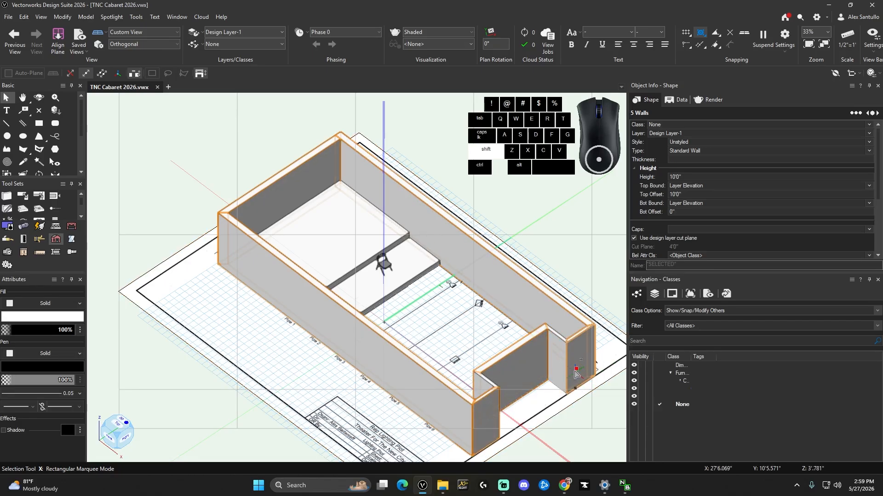
left_click(556, 363, "shift")
left_click(483, 386, "shift")
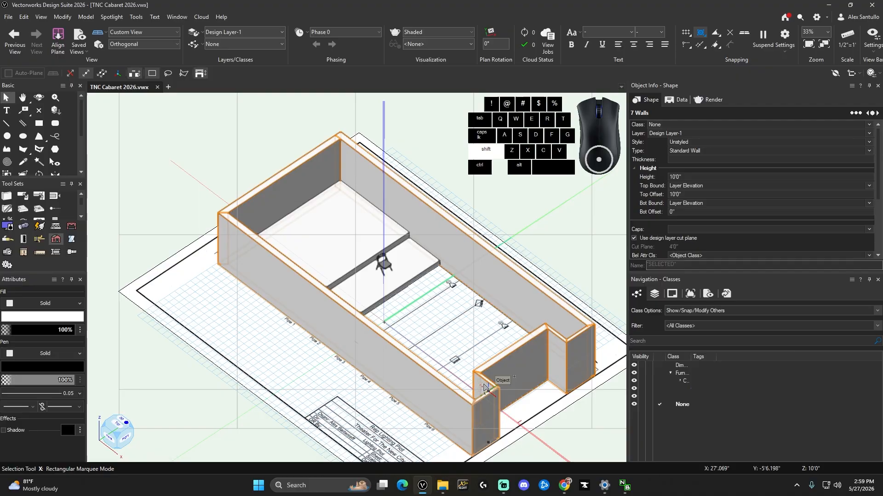
left_click(486, 405, "shift")
left_click(697, 178)
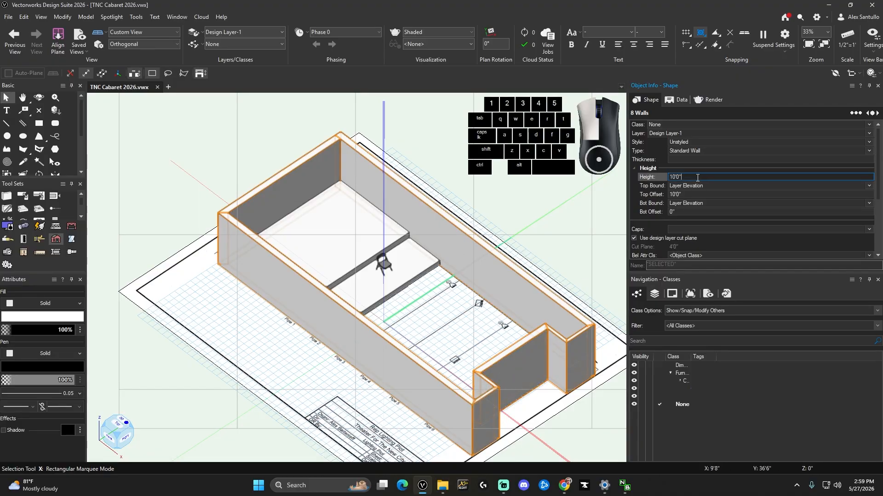
double_click(702, 177)
type("20")
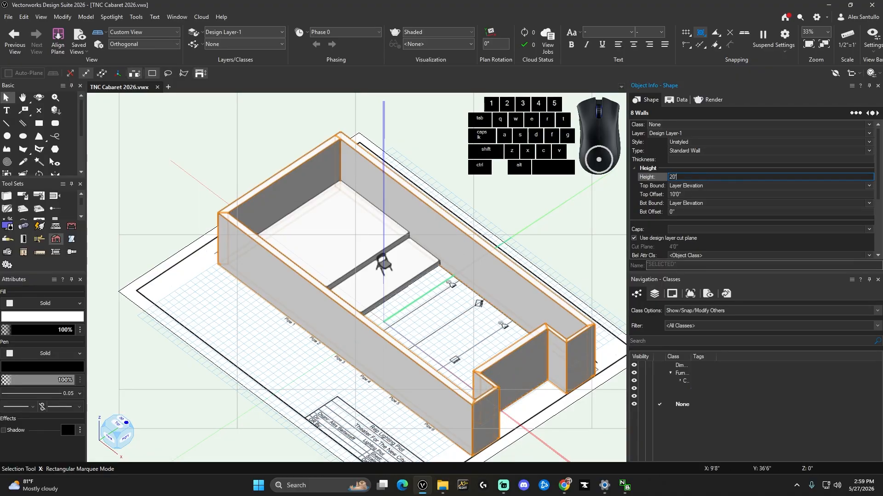
key("Return")
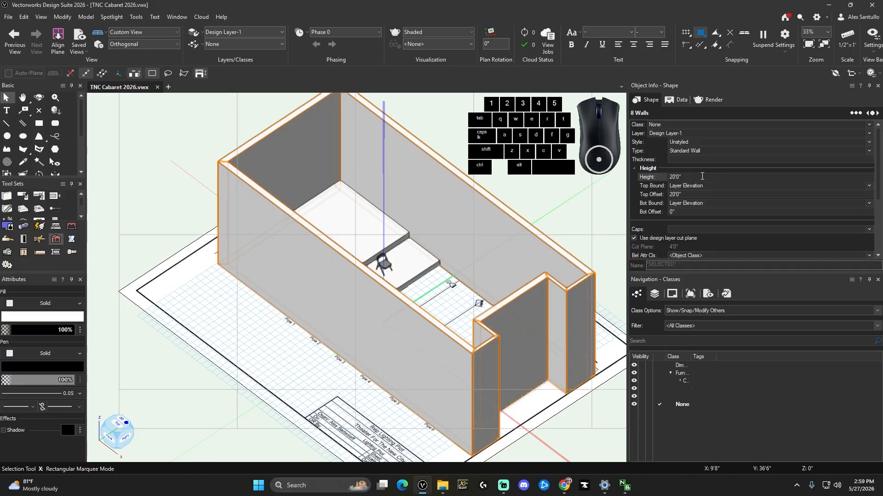
Set the height of the eight selected walls back to 10' and clear the selection
left_click(701, 177)
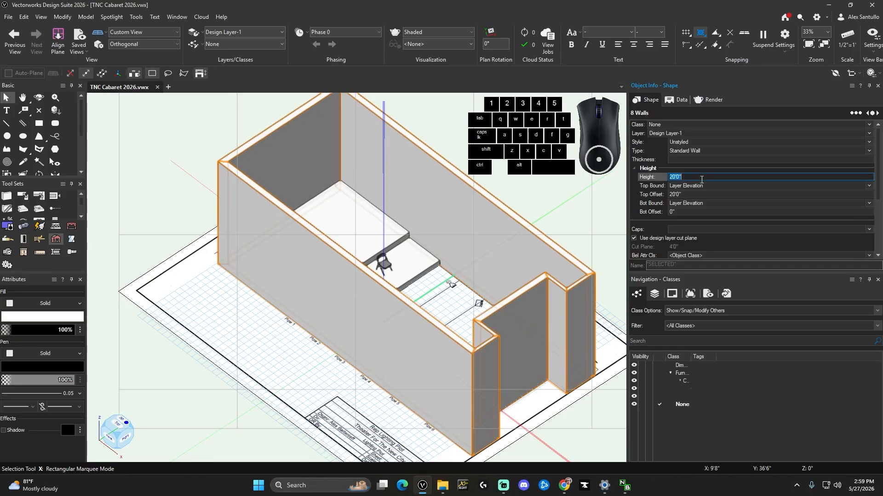
type("10'")
key("Return")
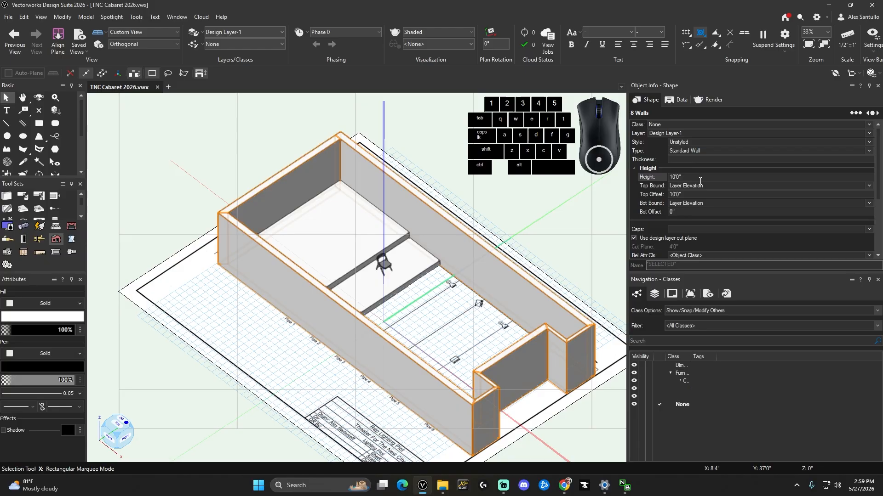
left_click(560, 189)
left_click(363, 242)
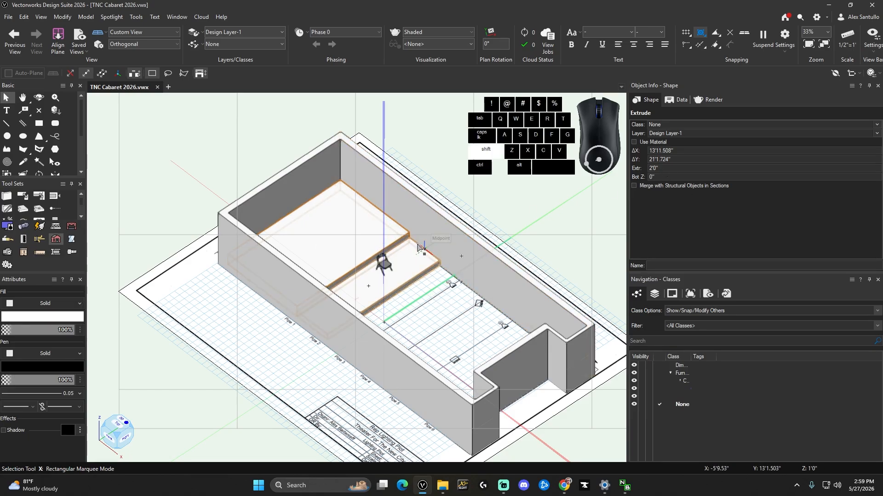
left_click(410, 262, "shift")
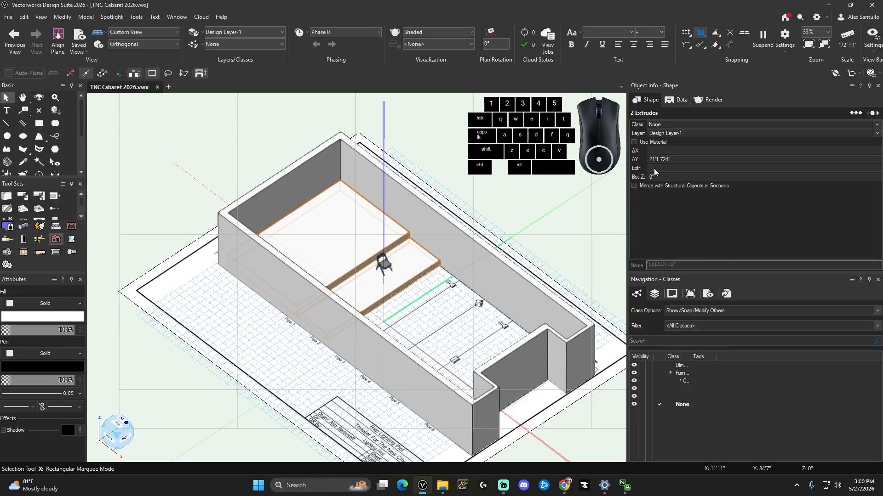
left_click(468, 256)
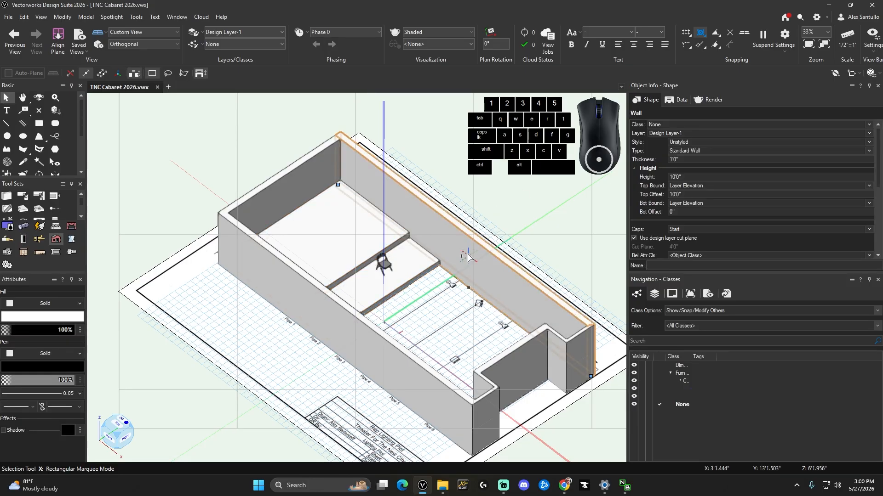
left_click(406, 273, "shift")
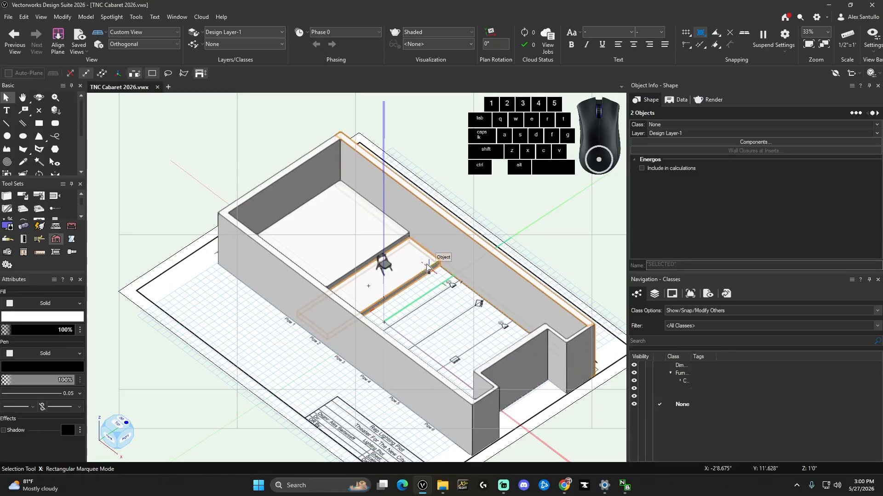
left_click(556, 205)
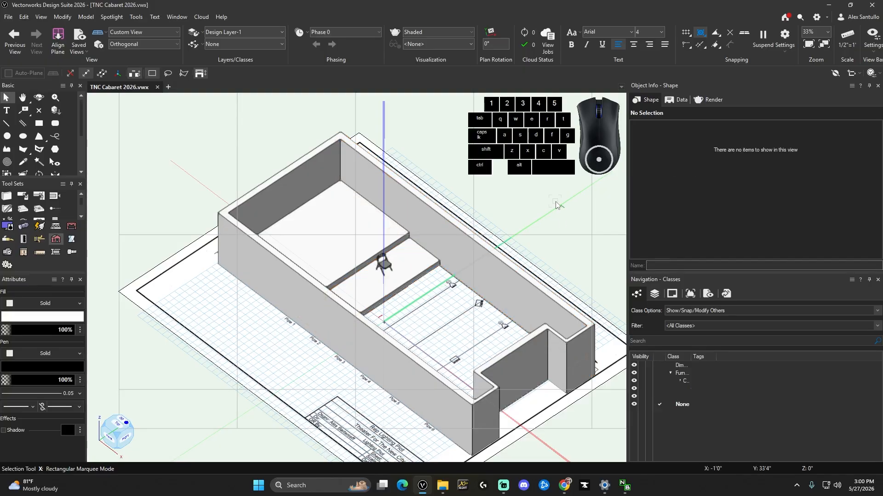
In Top/Plan view, assign the lighting plot PDF page to a new class named "Ref Drawing"
key("F5")
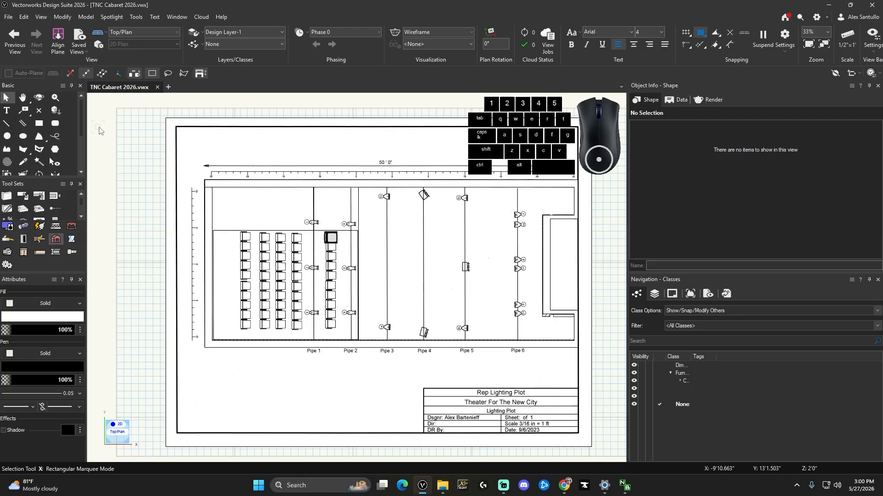
left_click(239, 141)
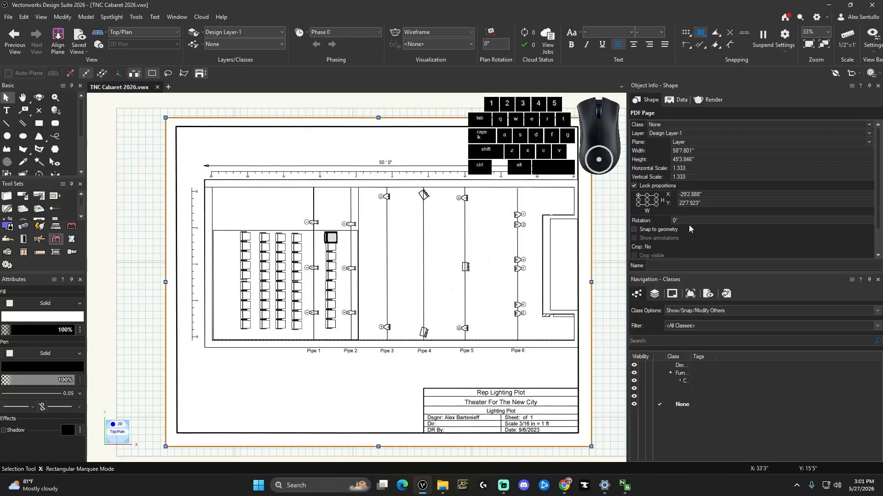
left_click(869, 125)
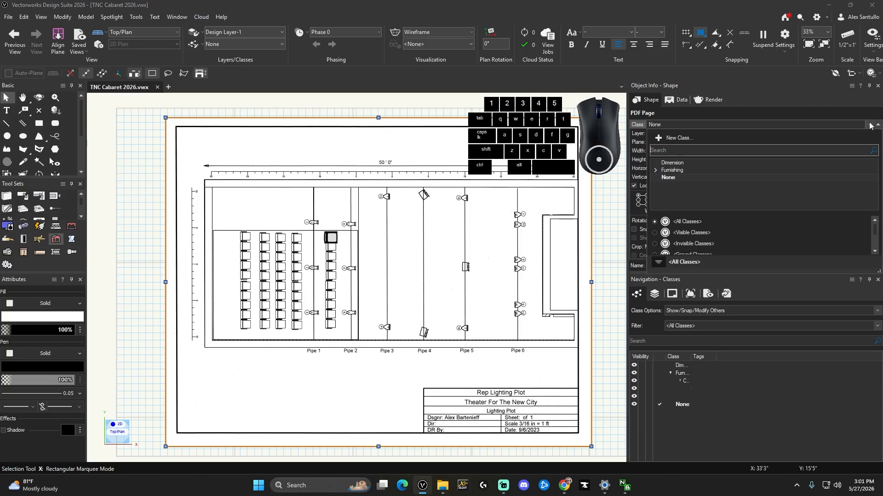
left_click(683, 137)
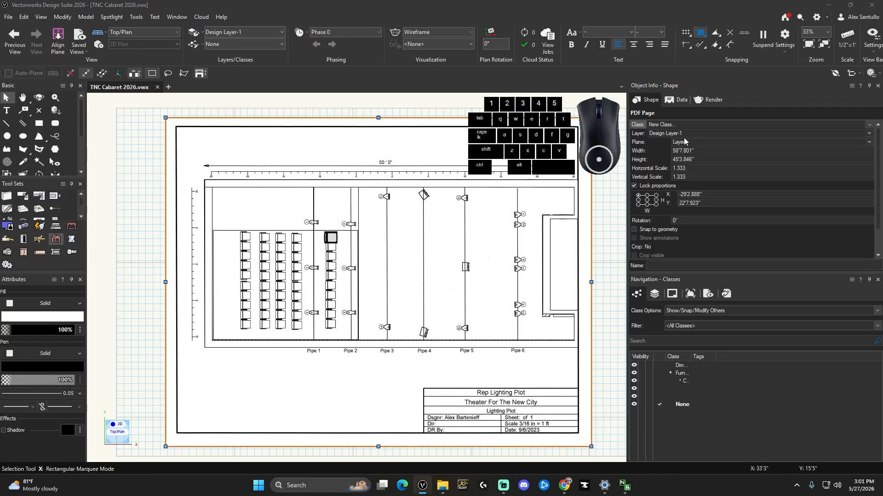
type("Fr")
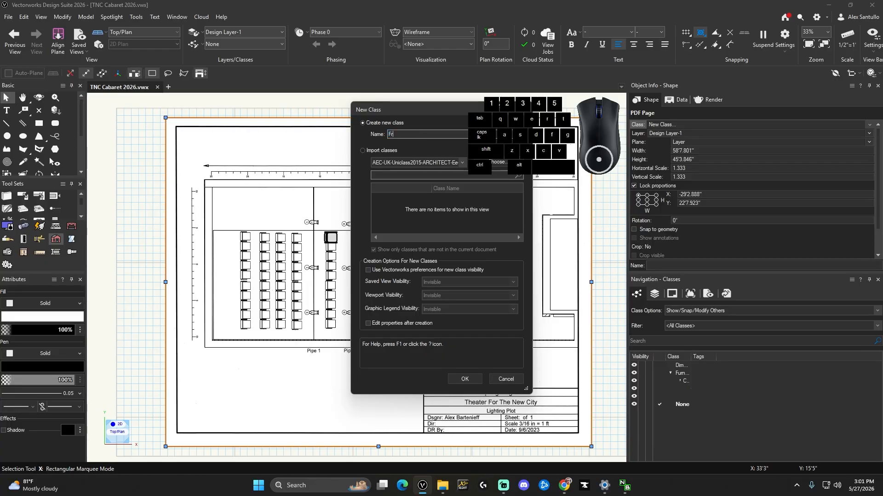
type("f Drawing")
key("Return")
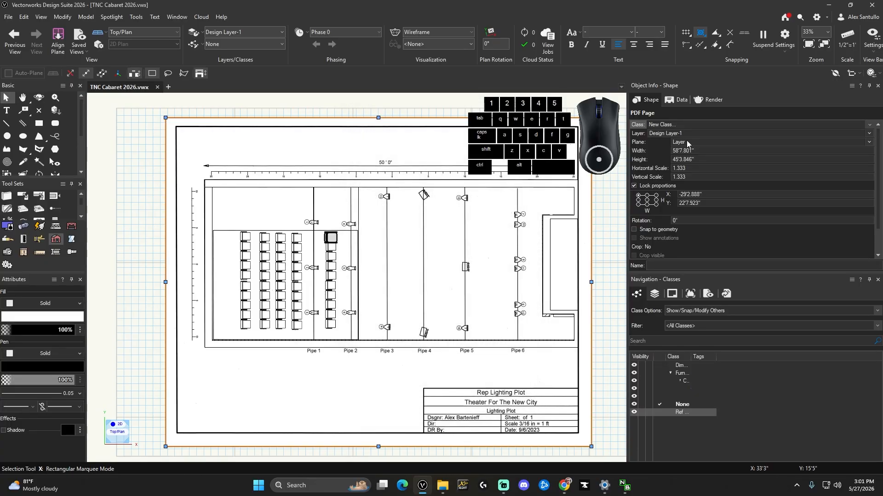
left_click(107, 156)
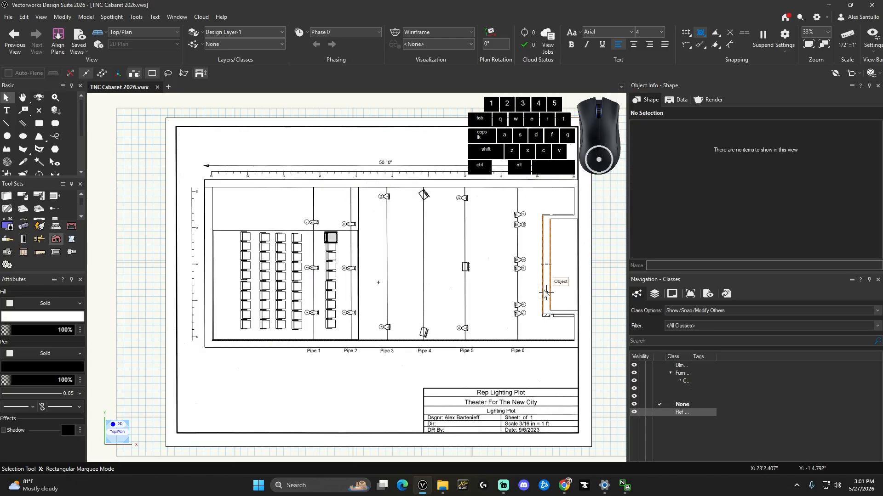
Hide the Ref Drawing class so only the modelled theater geometry is displayed, and clear the selection
left_click(550, 305)
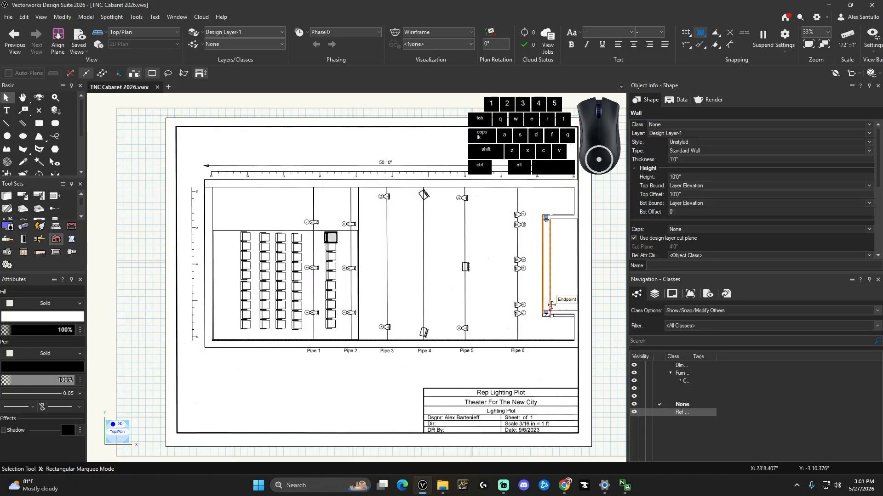
left_click(641, 412)
left_click(453, 138)
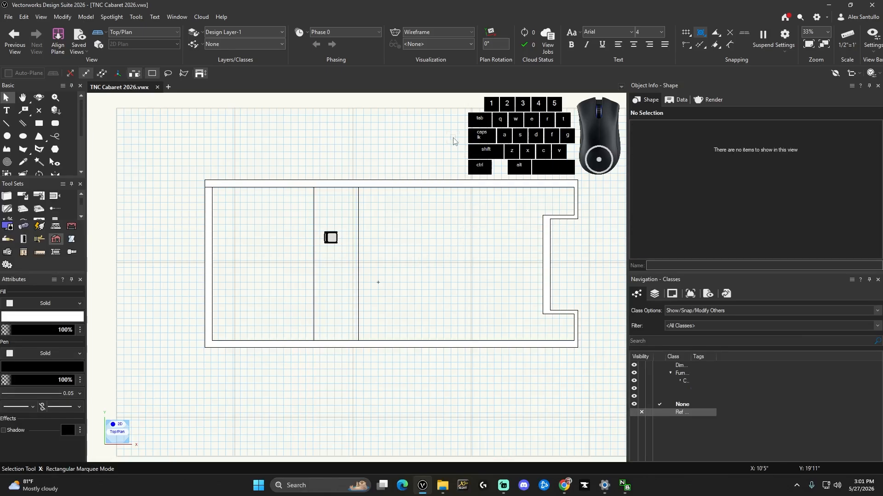
left_click_drag(170, 154, 125, 136)
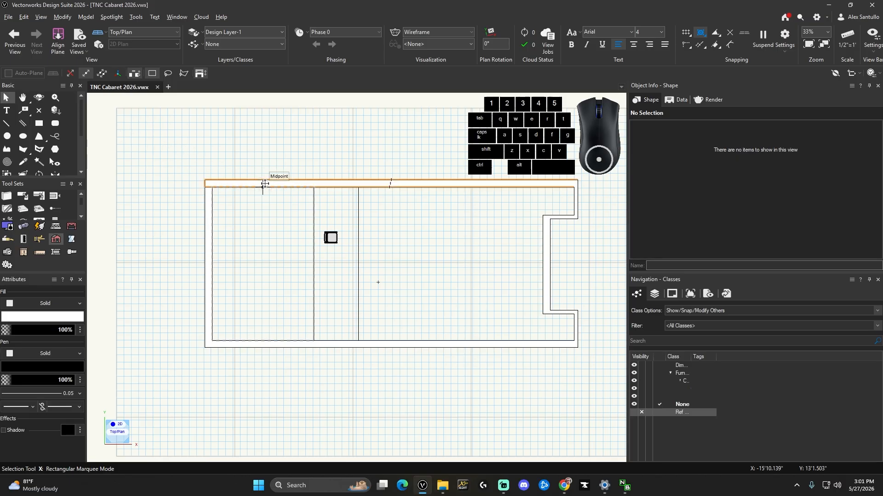
Select seven of the theater walls, leaving out the short upper wall of the recess, and assign them to a new class named "Walls"
left_click(262, 184)
left_click(204, 228, "shift")
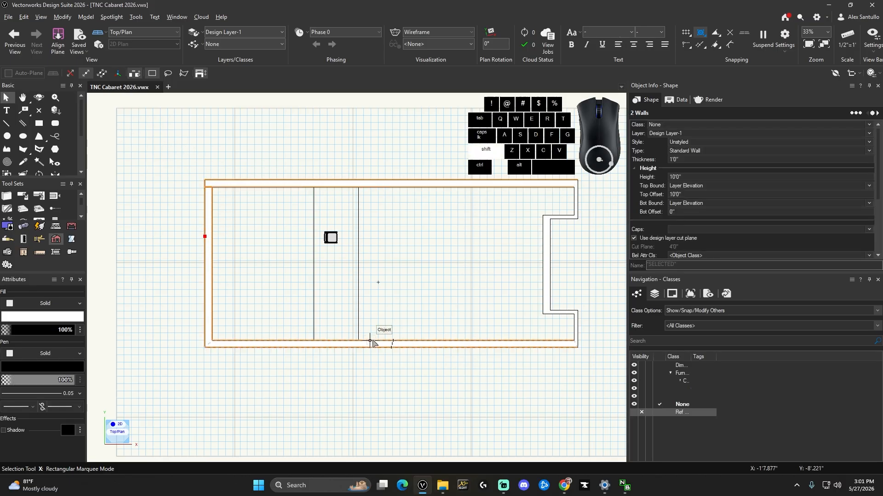
left_click(410, 346, "shift")
left_click(545, 285, "shift")
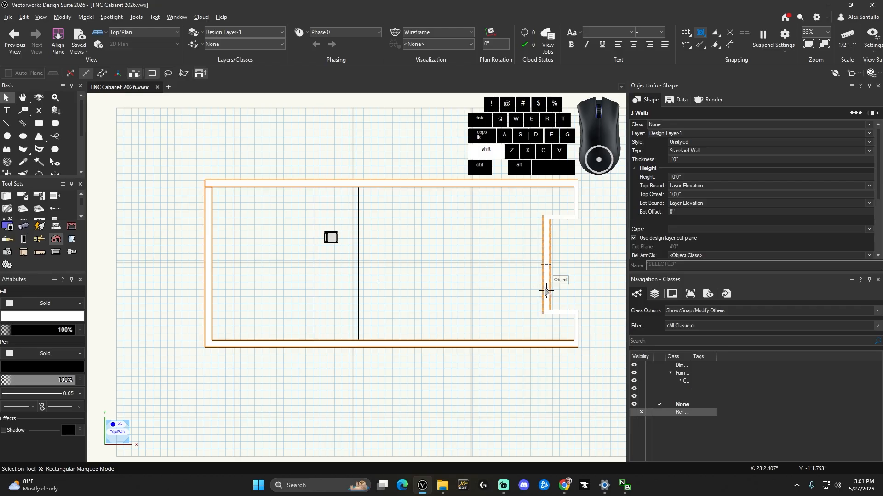
left_click(561, 313, "shift")
left_click(575, 327, "shift")
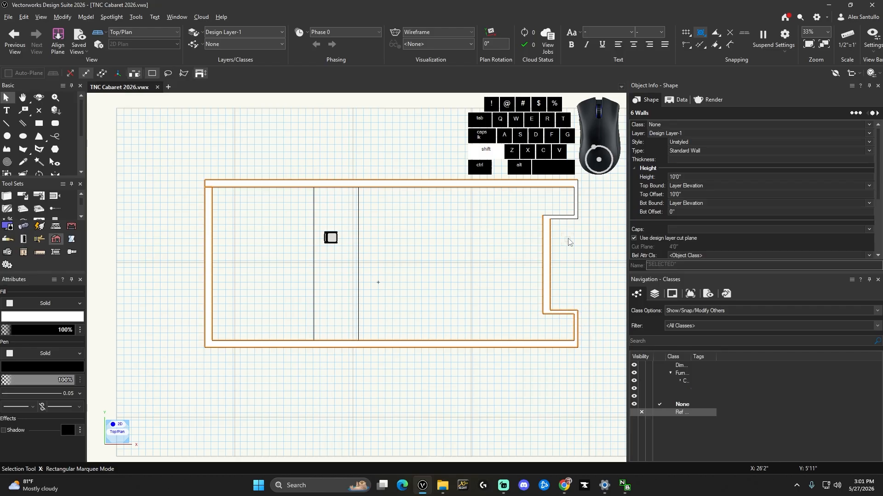
left_click(577, 212, "shift")
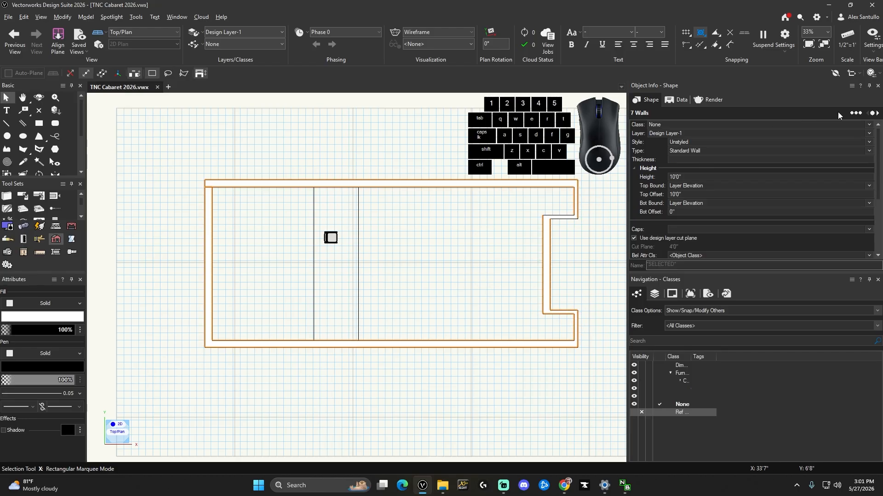
left_click(869, 125)
left_click(706, 137)
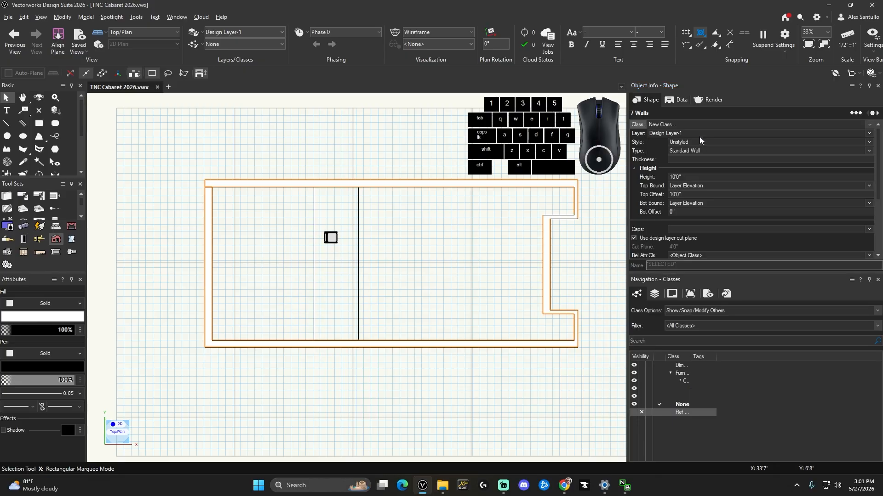
type("Walls")
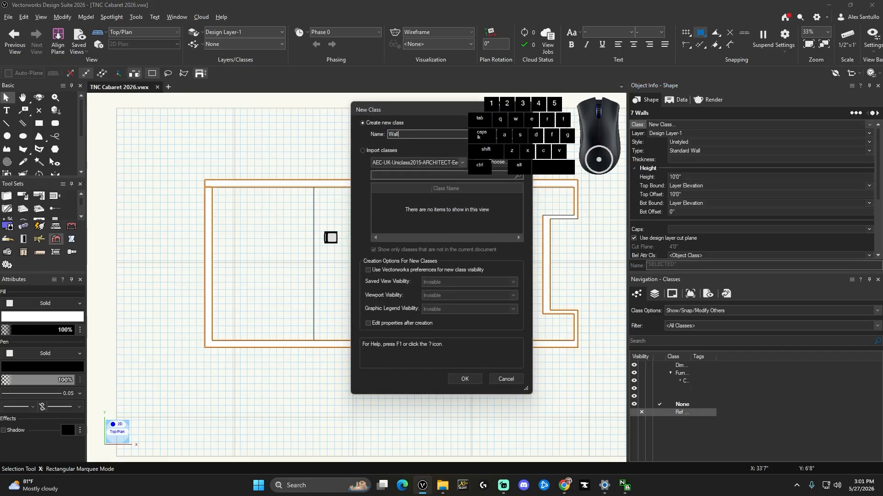
key("Return")
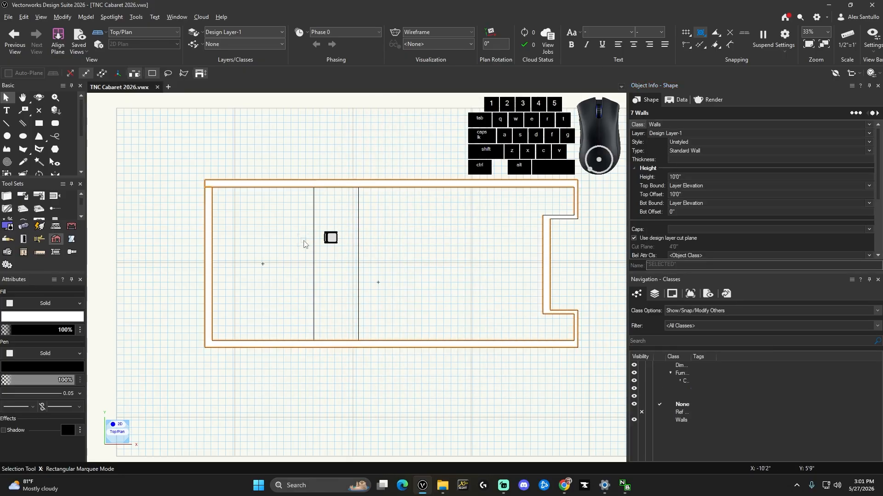
Hide the Walls class and clear the selection
left_click(313, 235)
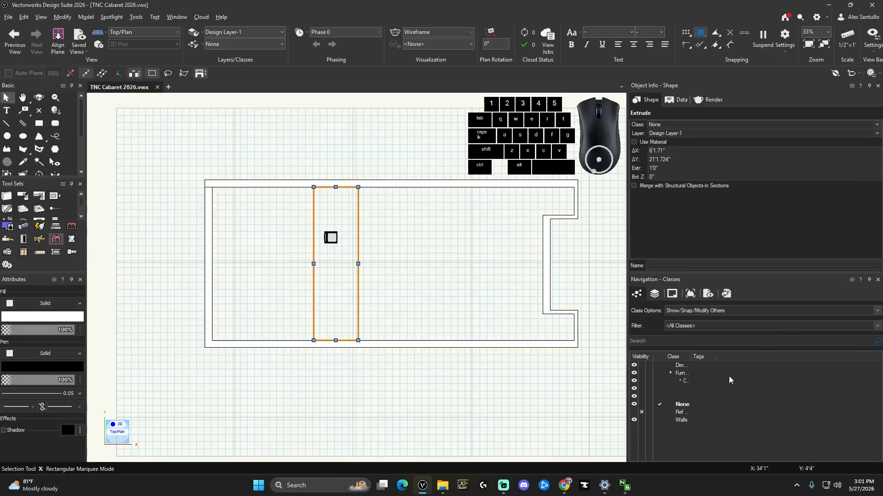
left_click(641, 421)
left_click(376, 151)
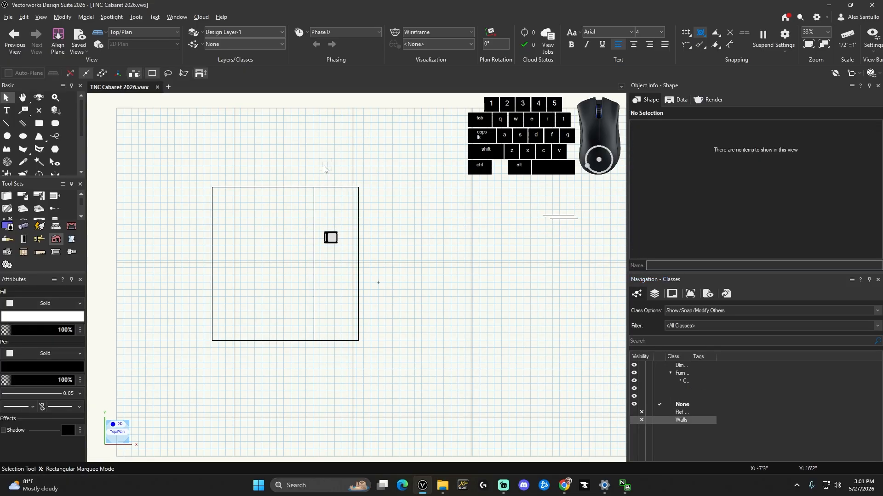
Assign both seating platform extrudes to a new class named "Seating Risers", always applying the class assignment to subobjects, and deselect them
left_click(314, 187)
left_click(343, 187, "shift")
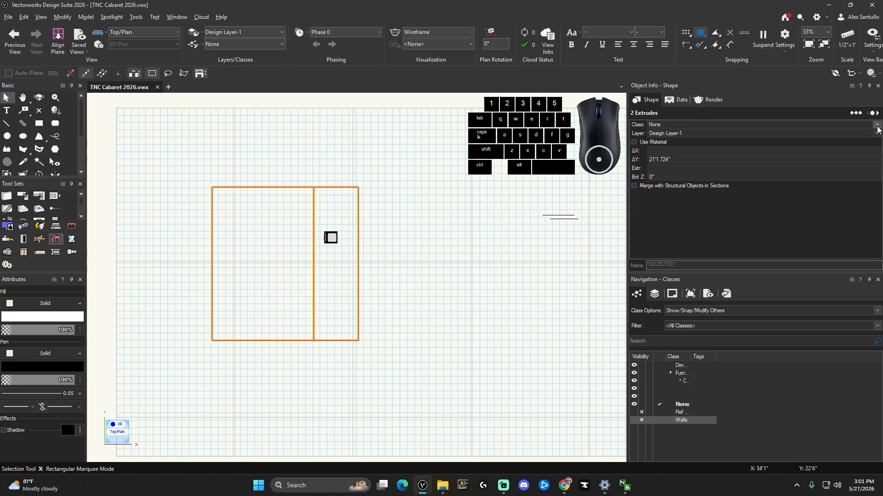
left_click(787, 125)
left_click(688, 142)
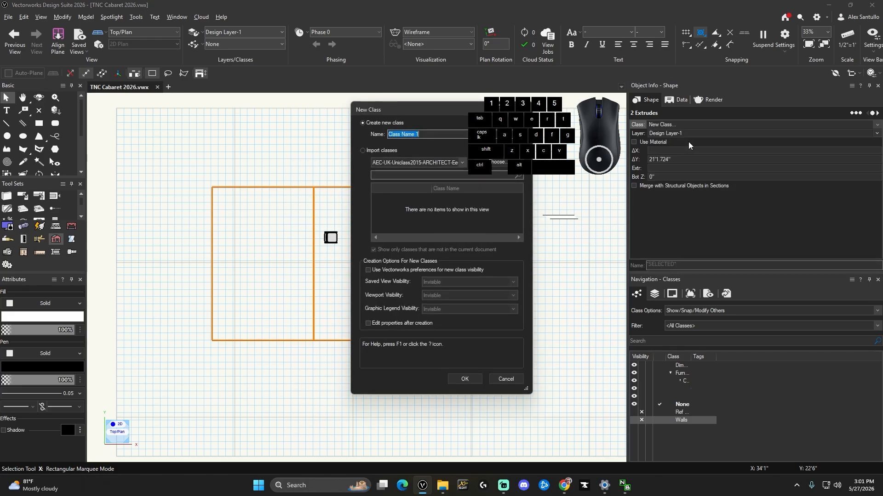
type("Seating")
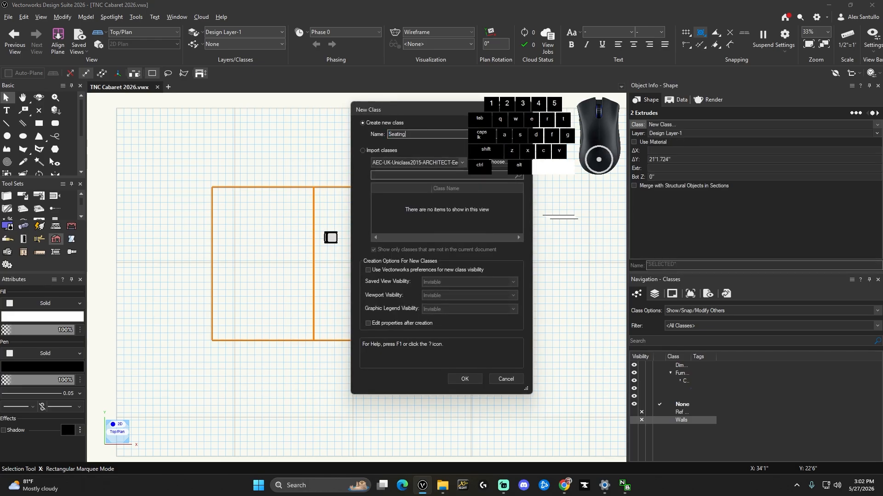
type(" Risers")
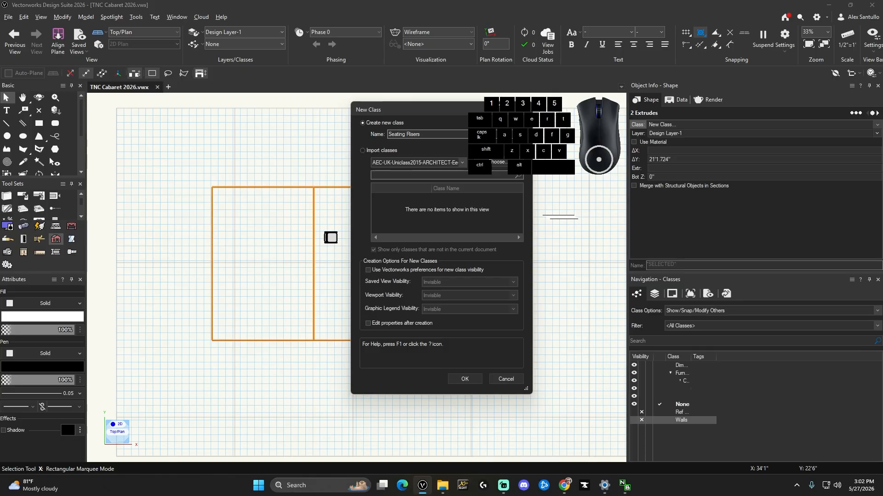
key("Return")
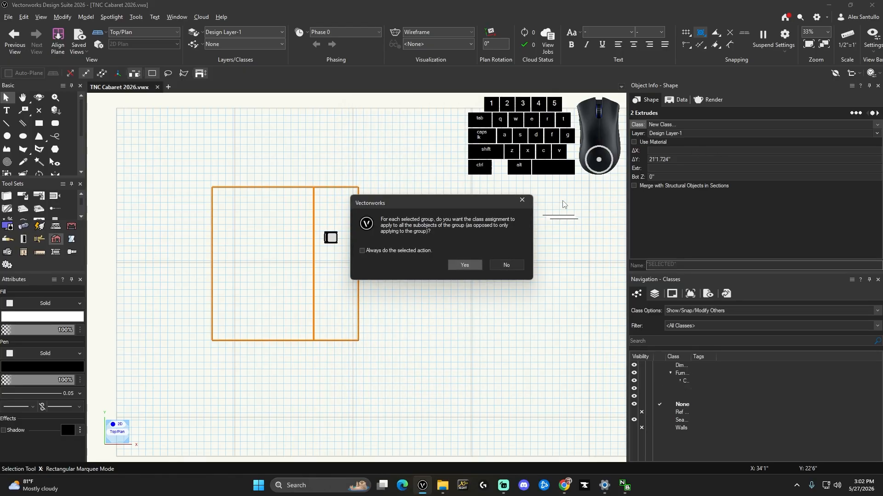
left_click(363, 251)
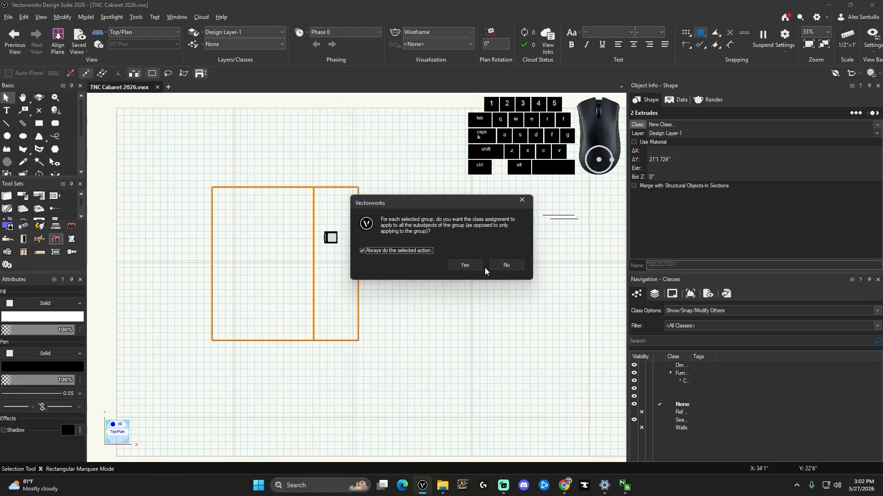
left_click(465, 266)
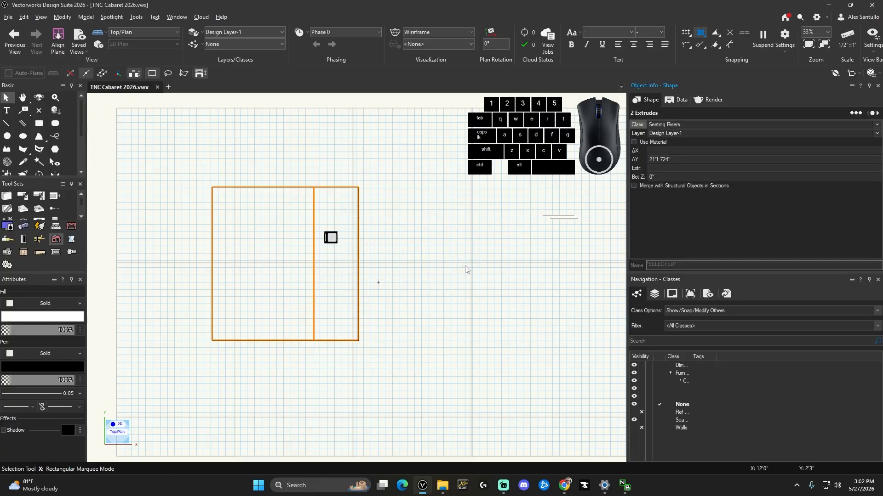
left_click(412, 264)
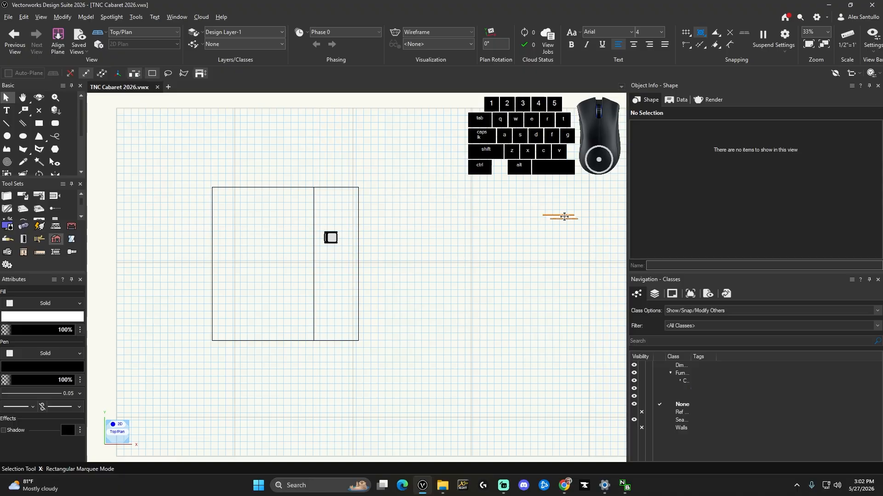
Assign the remaining short wall at the upper corner of the recess to the existing Walls class
left_click(564, 217)
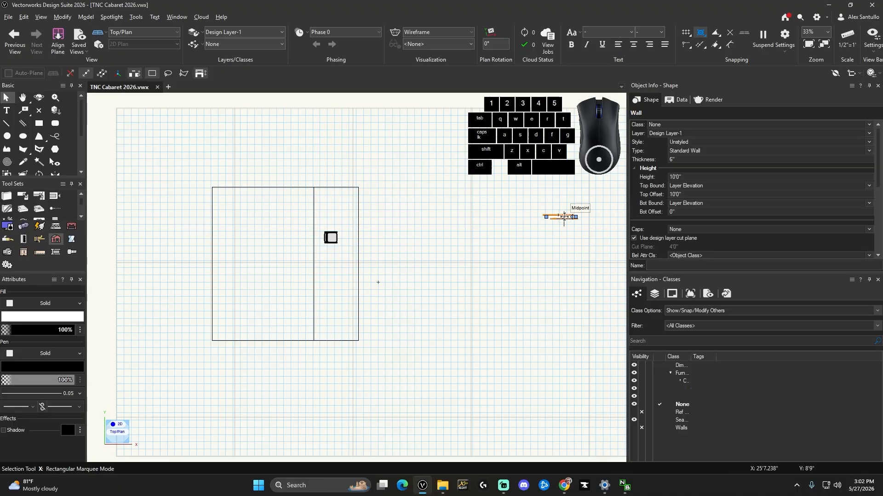
left_click(868, 125)
left_click(677, 200)
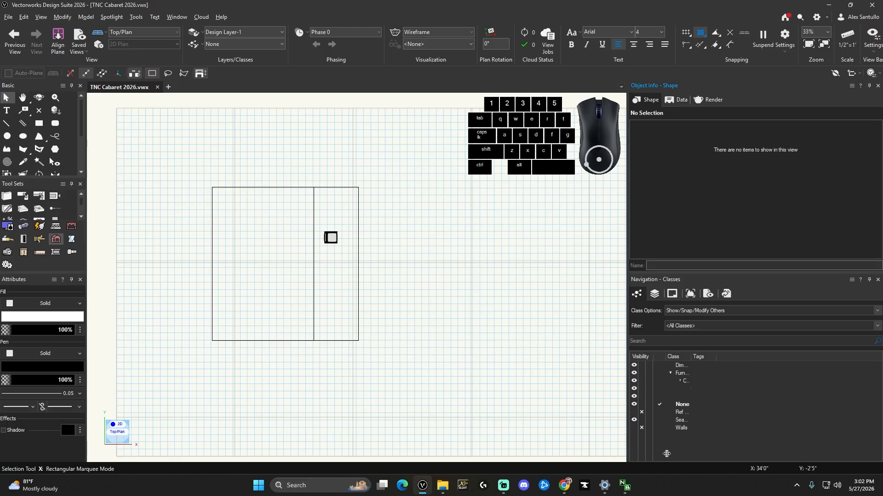
Hide the Seating Risers class and assign the folding chair to a new class named "Chairs"
left_click(641, 420)
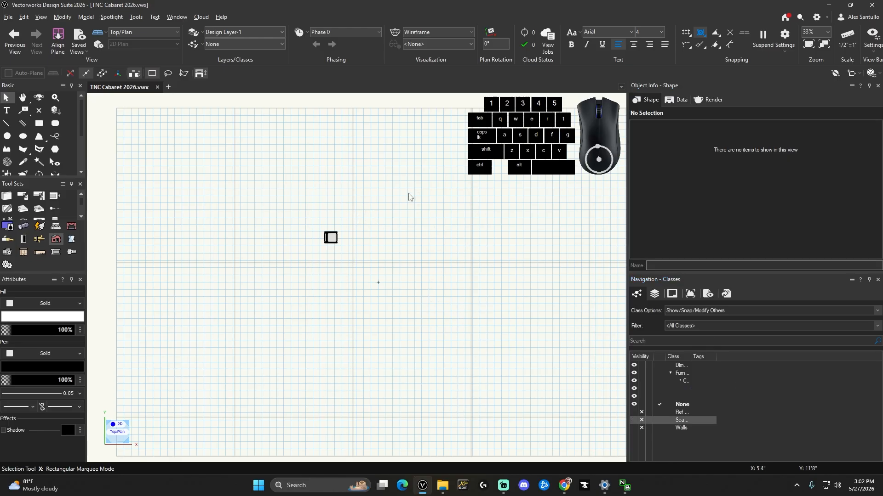
left_click_drag(313, 186, 368, 284)
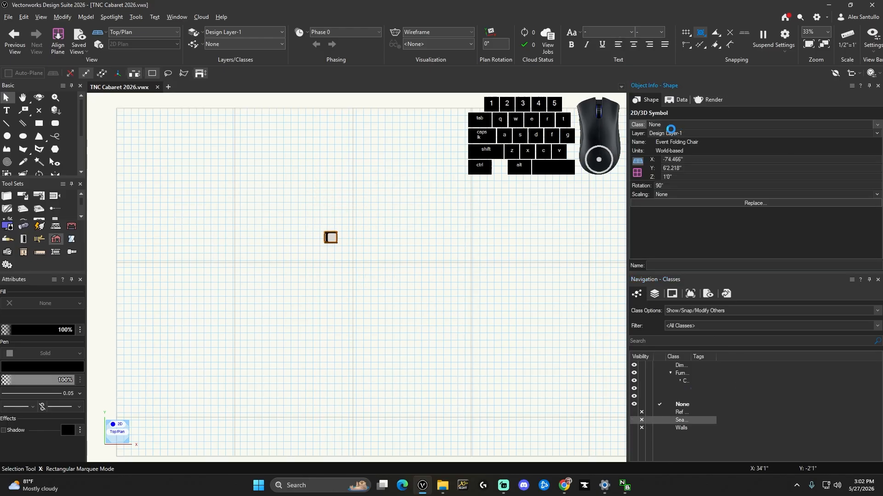
left_click(680, 125)
left_click(676, 136)
type("Chairs")
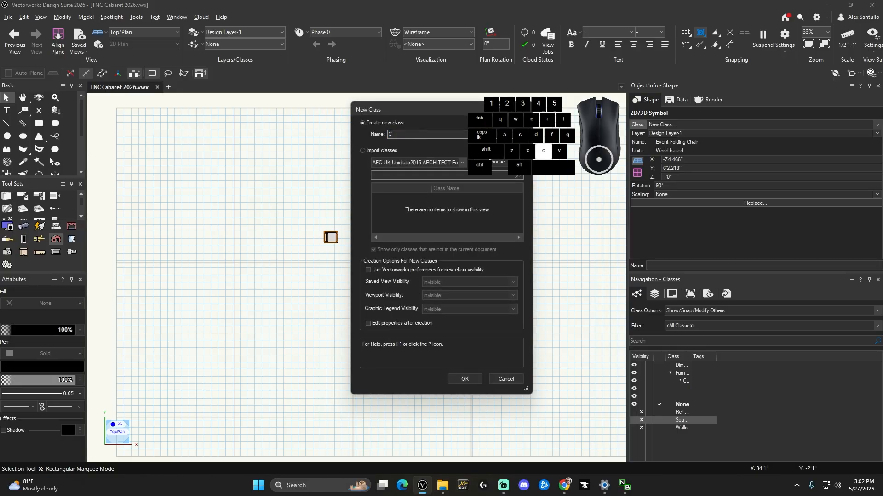
key("Return")
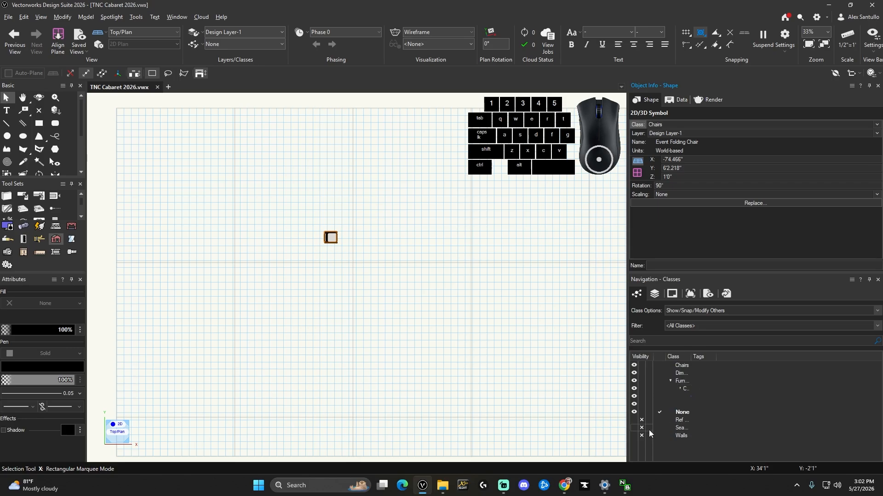
Show the Ref Drawing class and draw a vertical line about 11'10 3/4" long from the folding chair's center down to the row's last chair
left_click(635, 420)
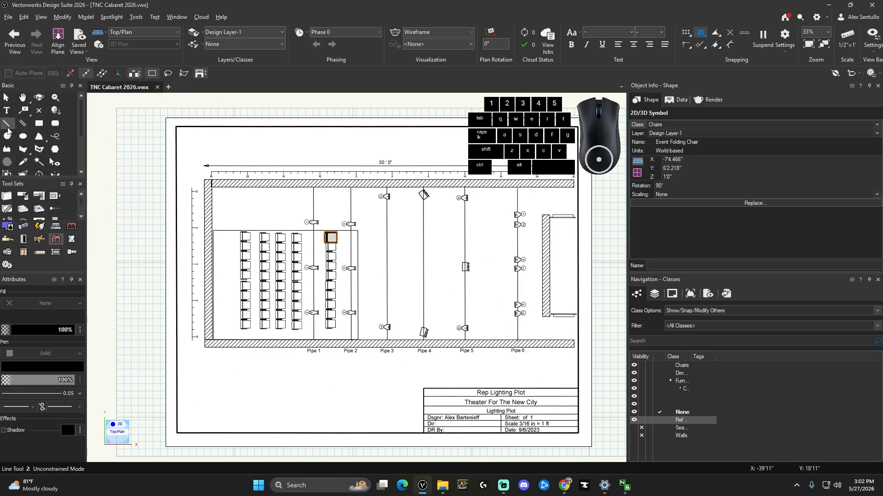
left_click(6, 123)
scroll(327, 267, "up", 2)
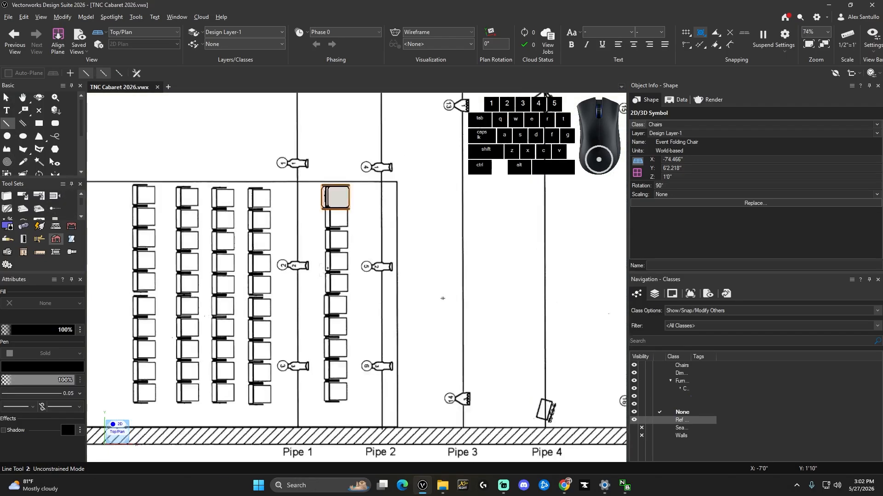
left_click(339, 197)
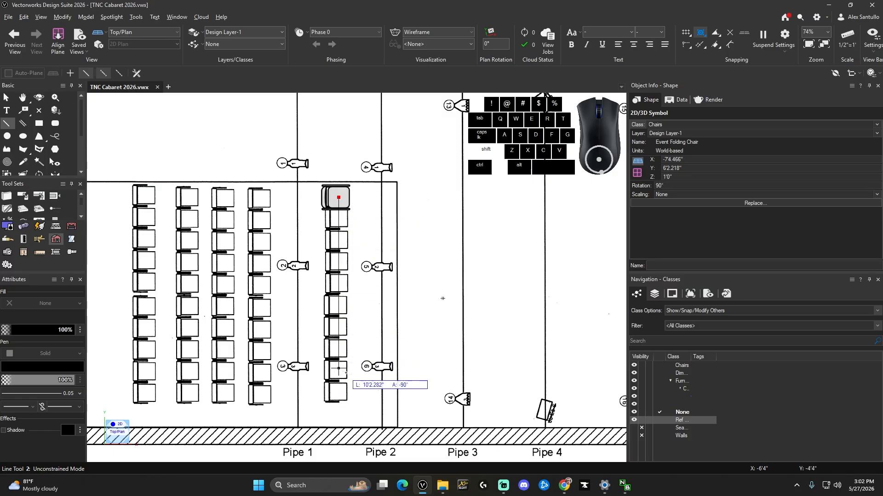
left_click(338, 392)
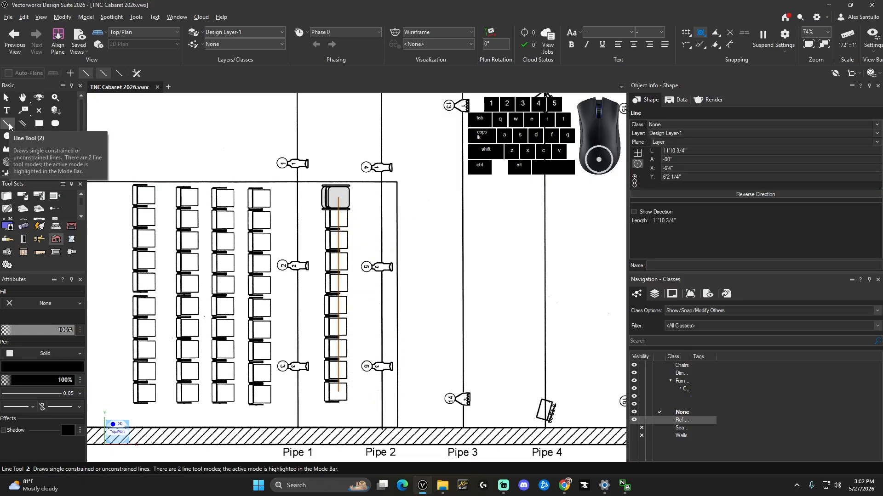
Duplicate the folding chair along the drawn vertical line with 10 duplicates, centered on the path
left_click(7, 97)
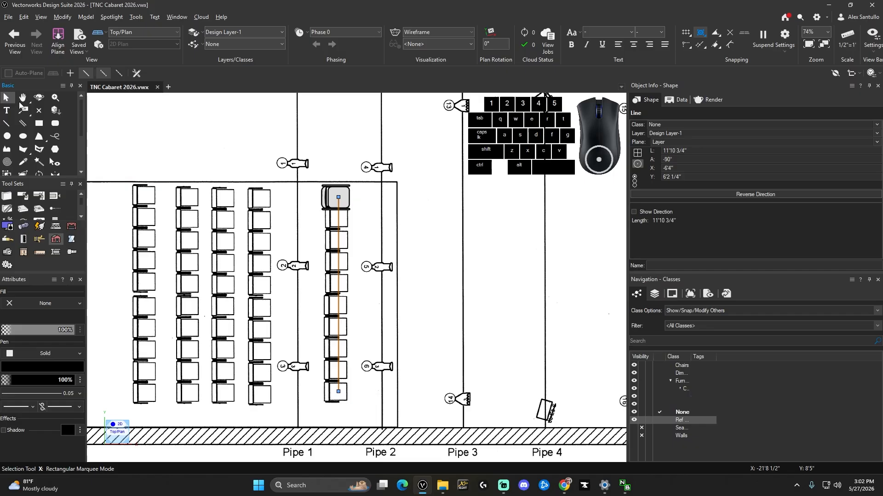
left_click(342, 204)
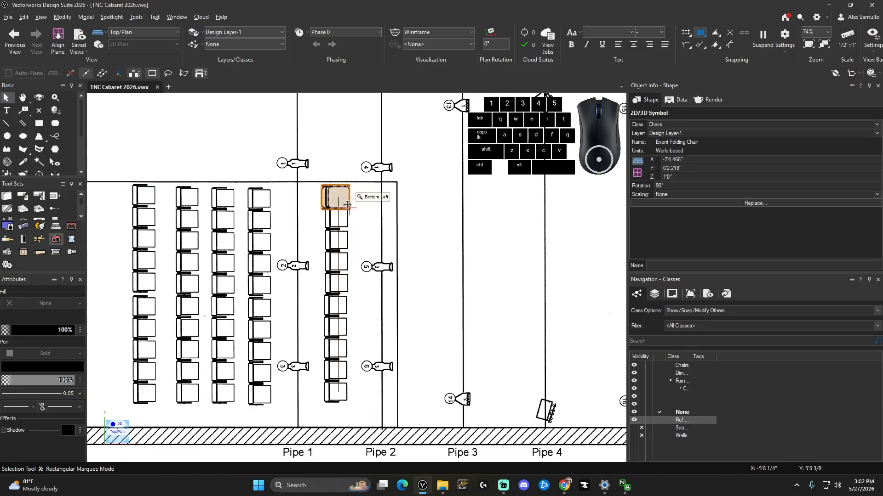
left_click(339, 242, "shift")
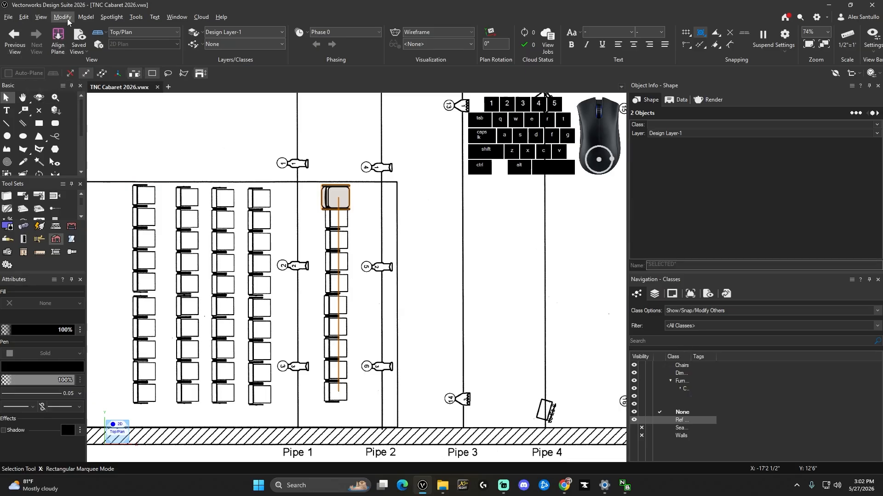
left_click(24, 18)
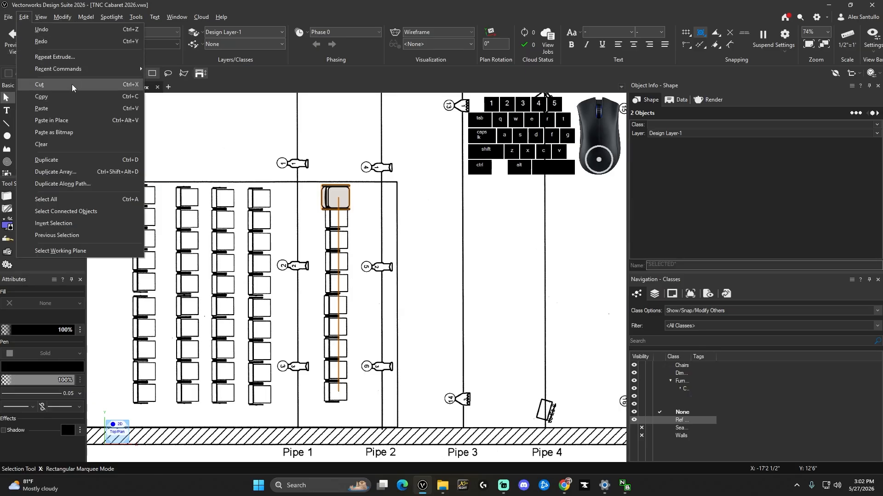
left_click(107, 184)
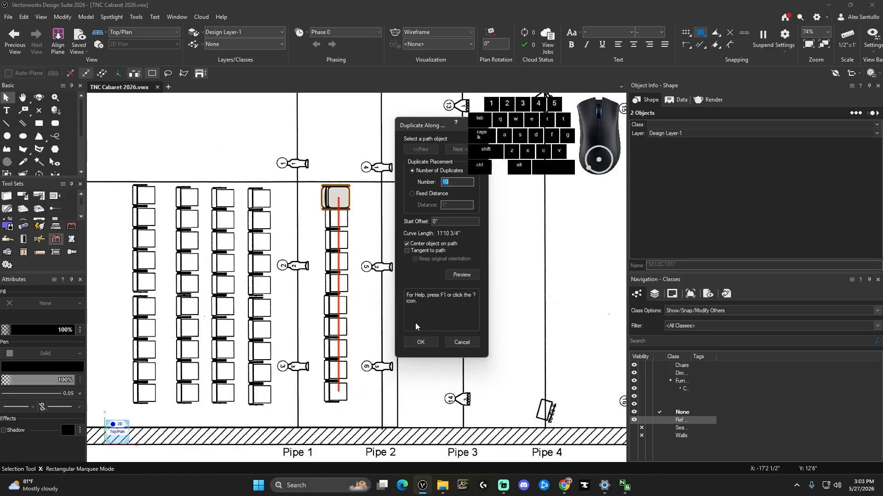
left_click(425, 346)
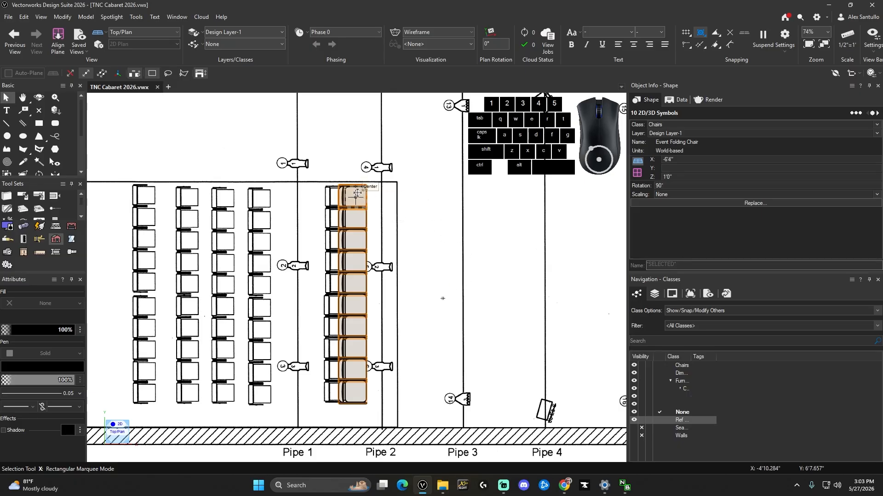
Move the new chair row to about X -7'1.69" so its chair backs align with the reference plot's front row
scroll(350, 198, "up", 5)
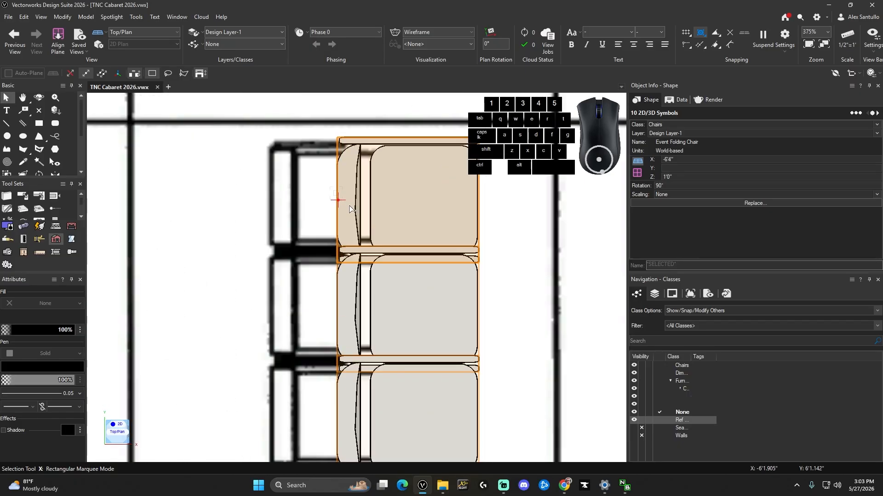
left_click_drag(337, 199, 271, 203)
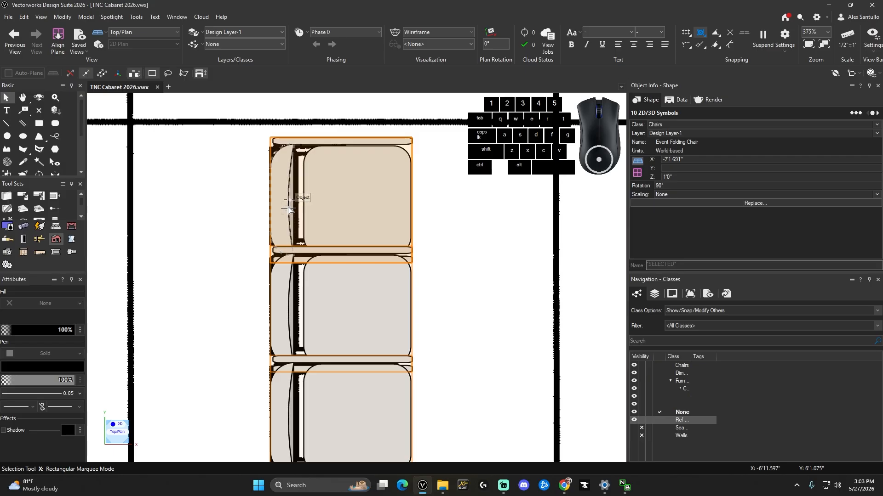
scroll(329, 203, "down", 5)
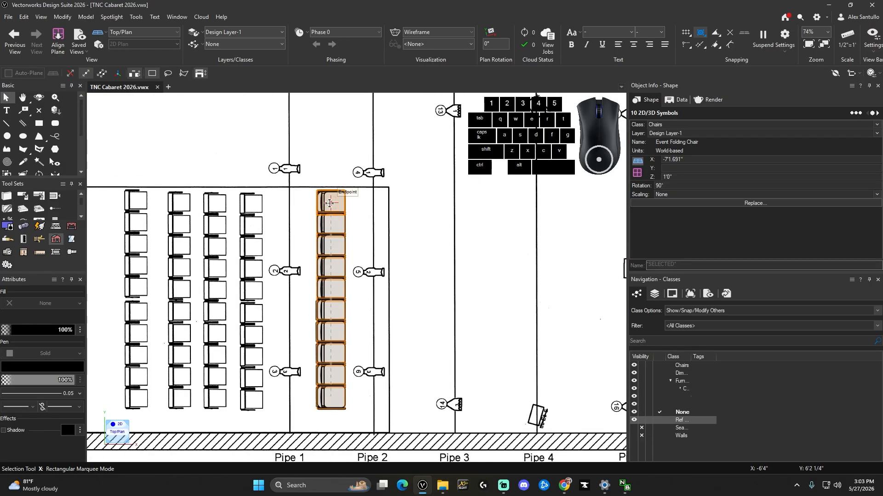
Copy the chair row onto each of the four other chair rows of the reference plot, keeping the copies horizontally aligned
scroll(316, 205, "up", 1)
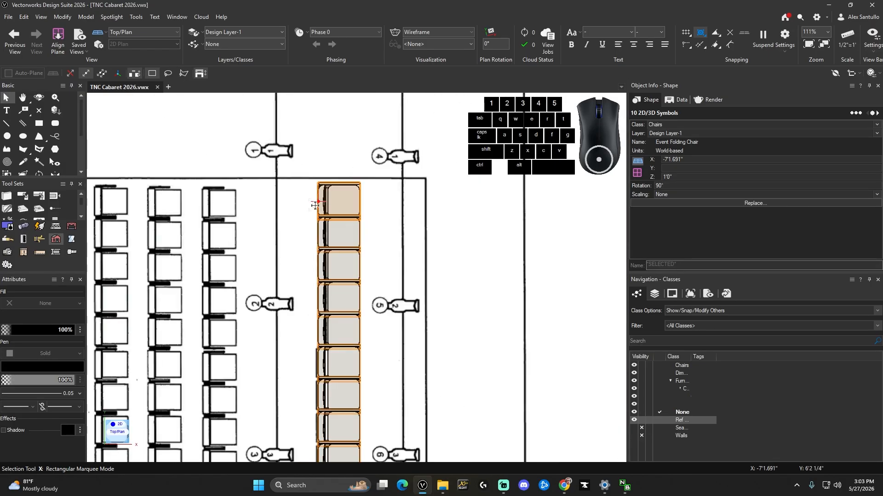
mouse_move(318, 203)
left_mouse_down()
mouse_move(202, 211)
mouse_move(149, 203)
left_mouse_up()
key("h")
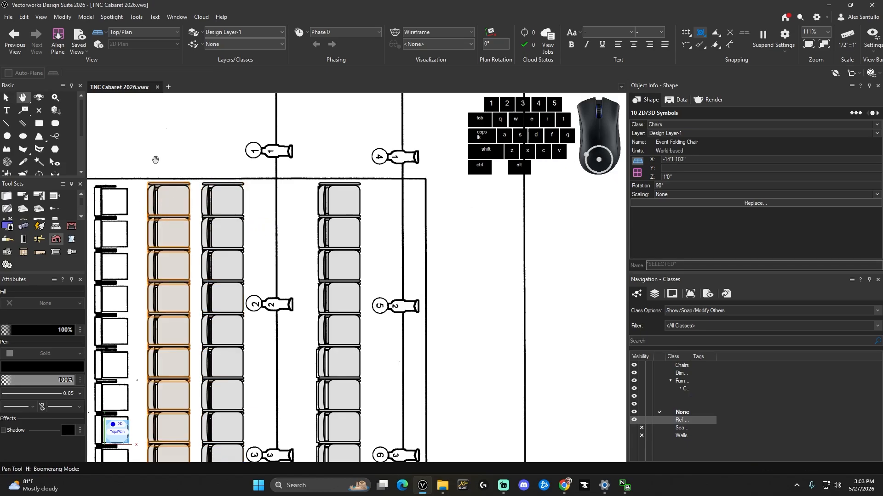
left_click_drag(155, 159, 460, 123)
key("x")
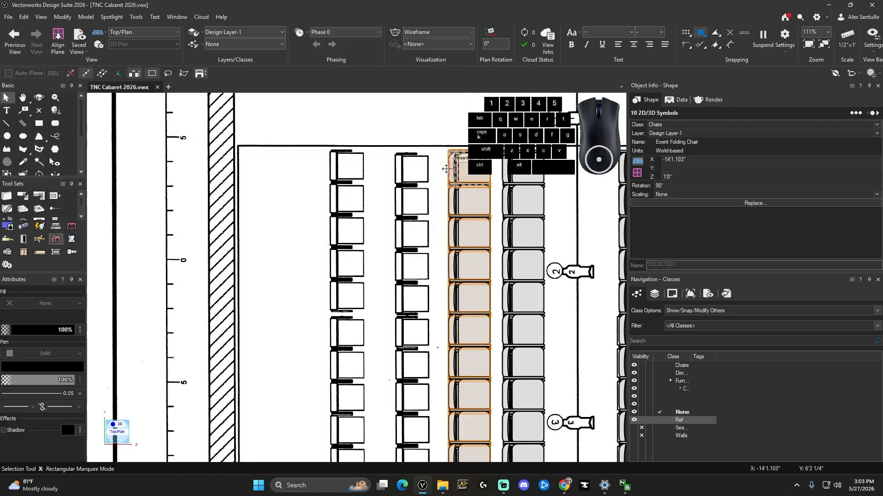
left_click_drag(446, 168, 331, 168, "ctrl+shift")
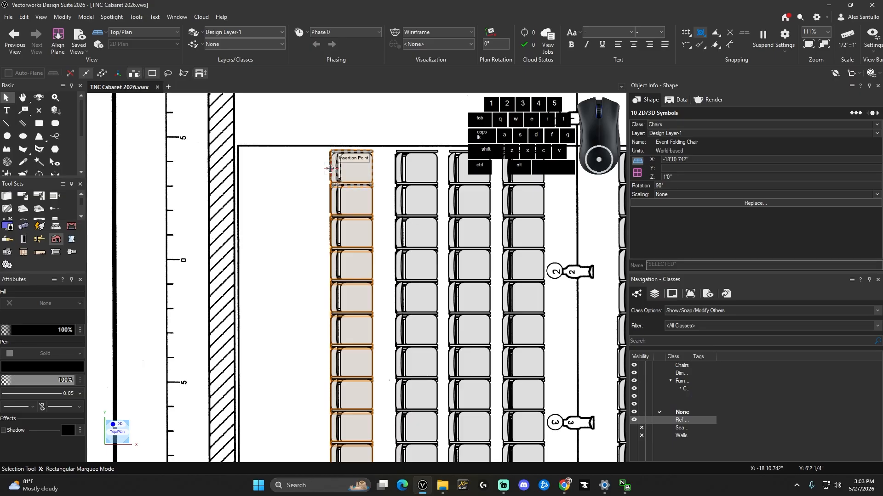
Hide the Dimension and Ref Drawing classes, leaving only the Chairs, Furnishing and None classes shown
scroll(262, 168, "down", 4)
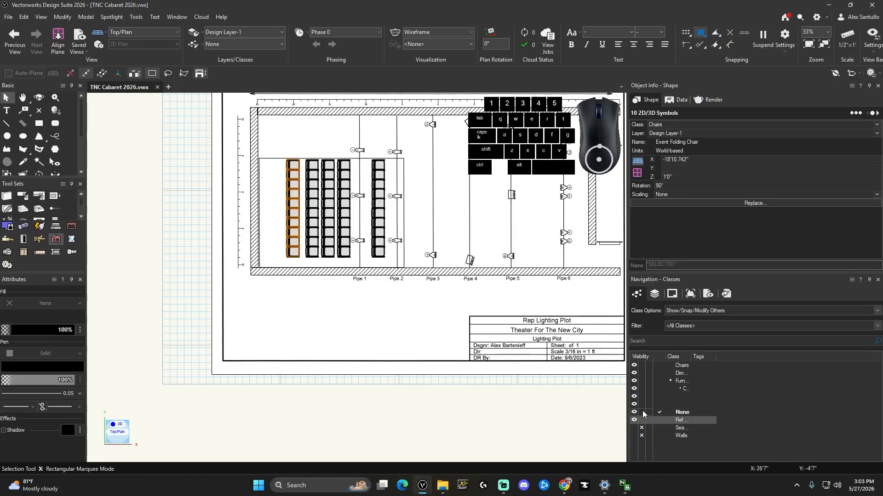
left_click(642, 366)
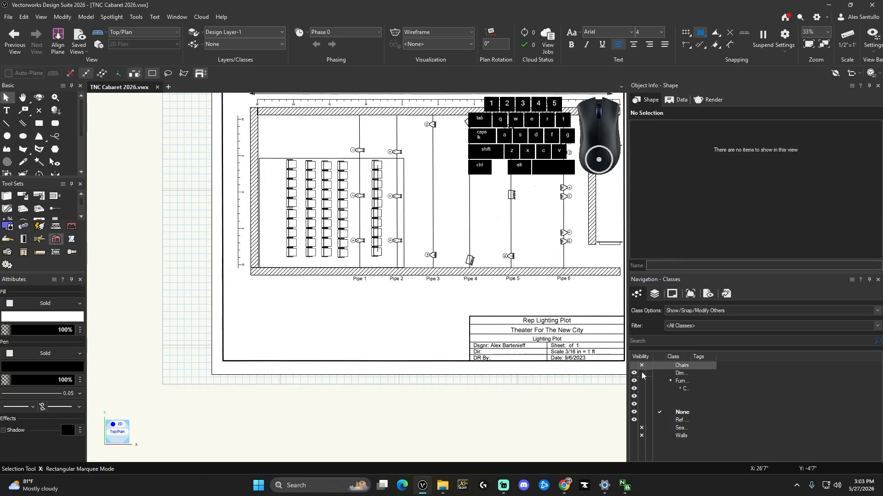
left_click(641, 373)
left_click(642, 381)
left_click(642, 420)
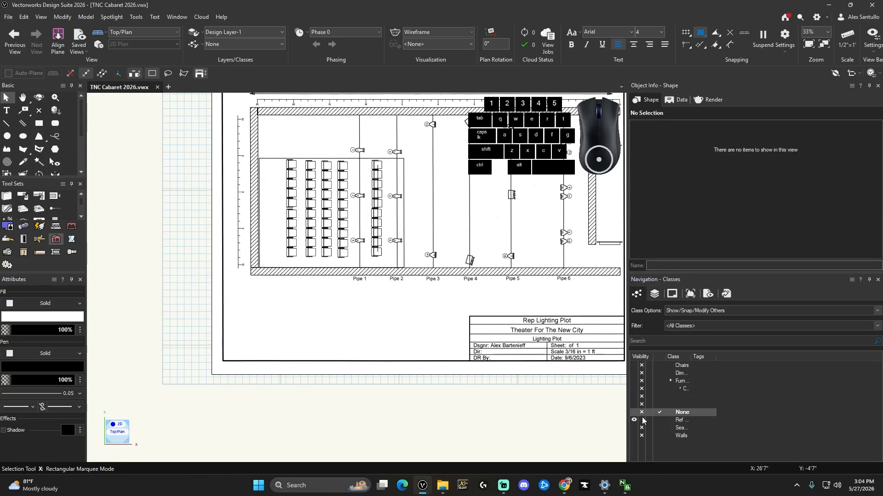
left_click(642, 412)
left_click(637, 366)
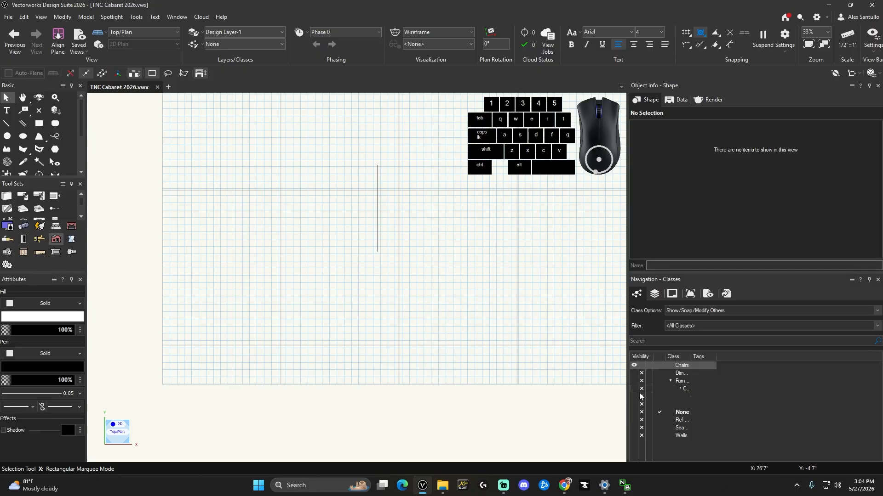
left_click(640, 413)
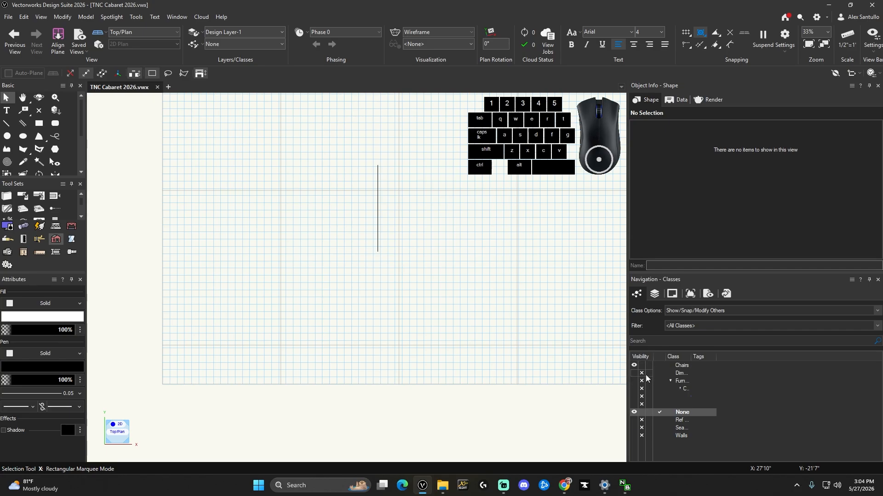
left_click(634, 381)
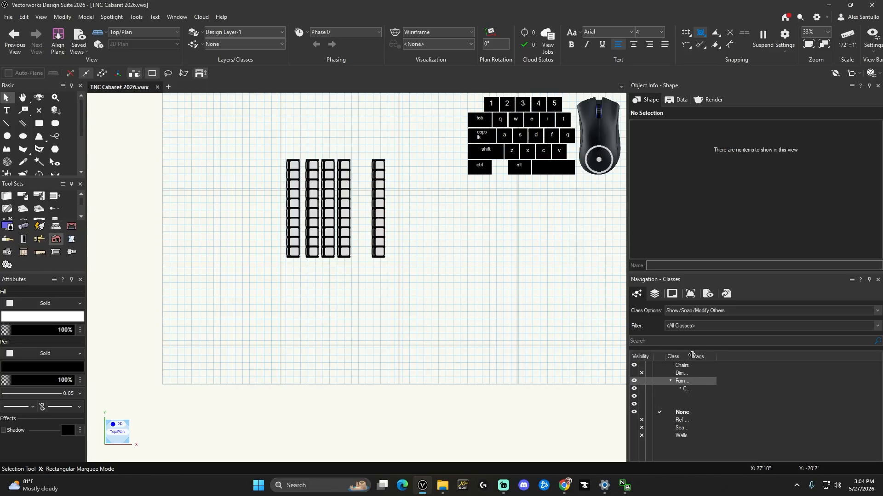
Widen the class name column and toggle the Furnishing Cloth and Metal classes to check which chair parts they control
left_click_drag(692, 357, 735, 356)
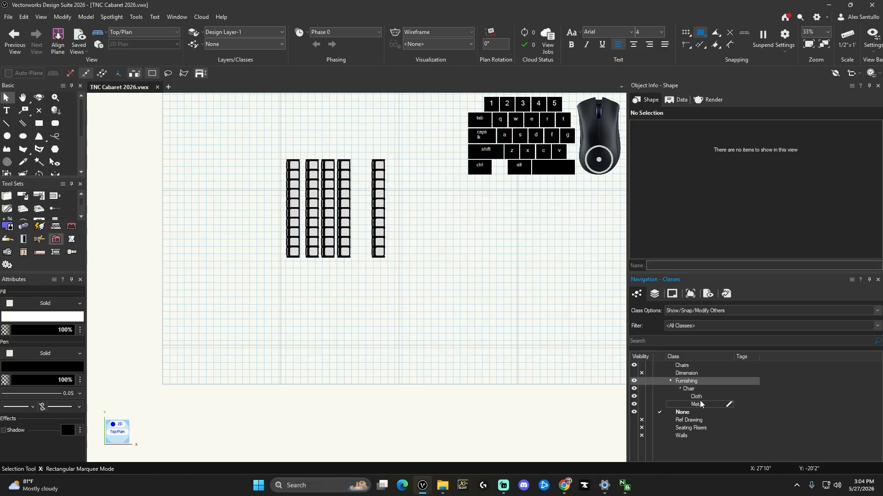
left_click(642, 397)
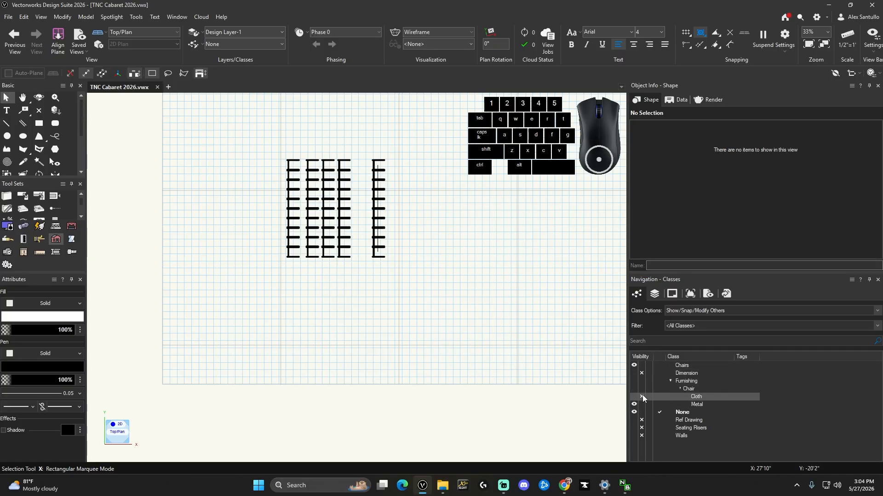
left_click(634, 398)
left_click(642, 405)
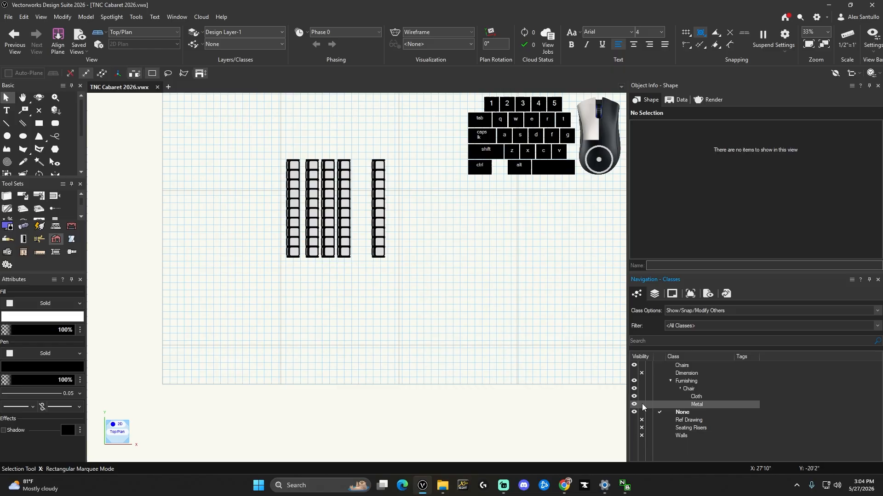
left_click(634, 404)
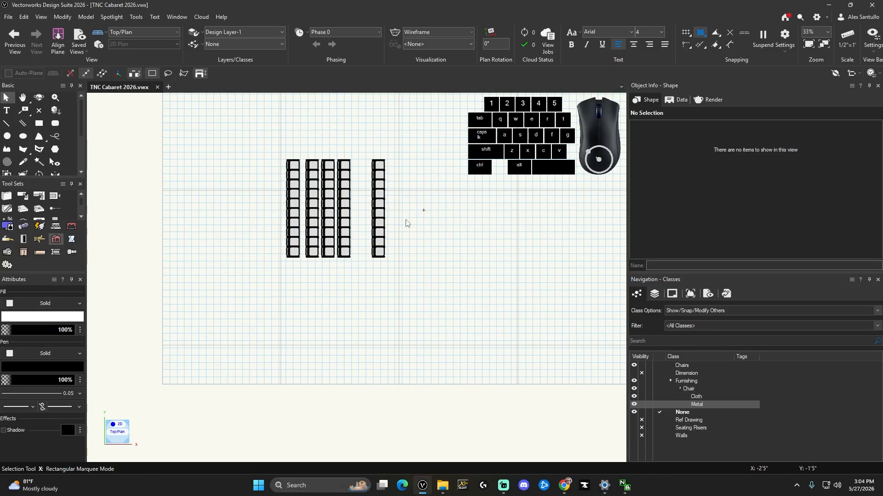
left_click(634, 366)
left_click(635, 366)
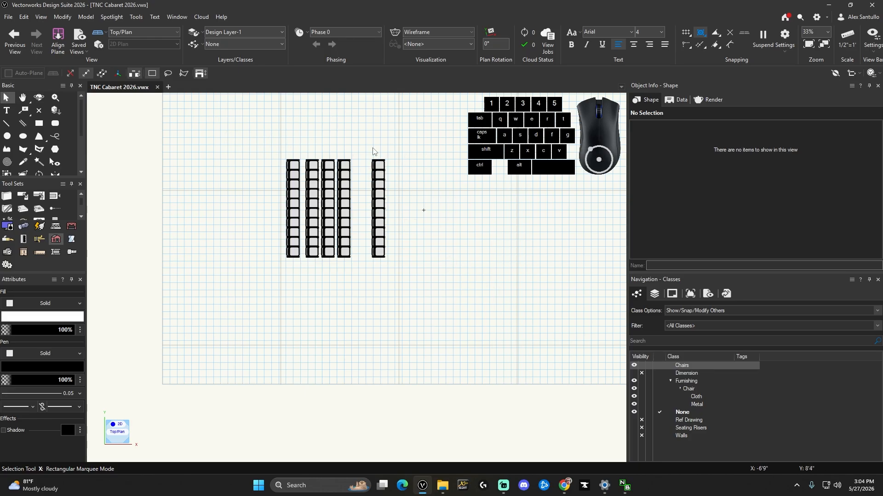
Select the separate front chair row several times to inspect which objects it contains, and deselect it
left_click_drag(362, 135, 438, 289)
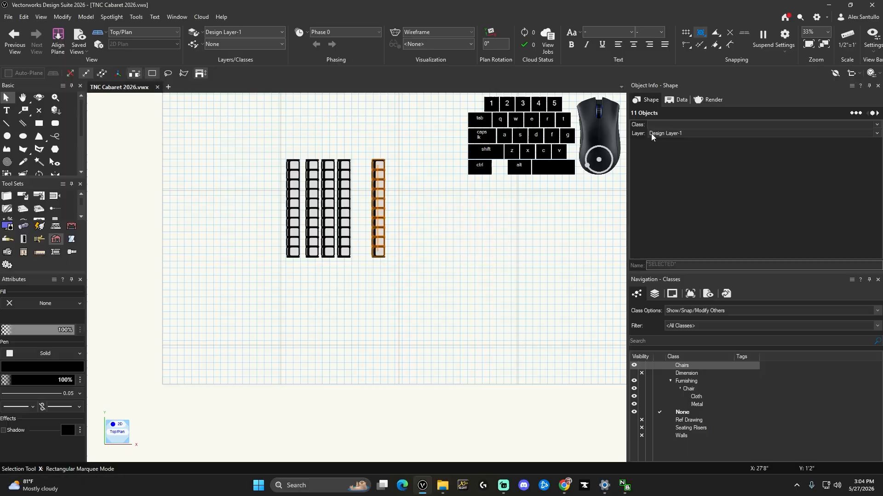
left_click(468, 227)
left_click_drag(354, 135, 417, 287)
scroll(394, 221, "up", 2)
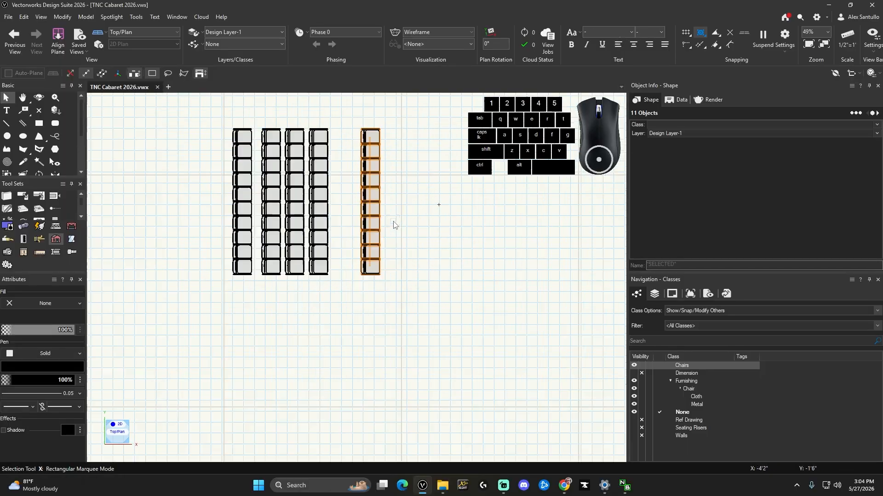
left_click(430, 232)
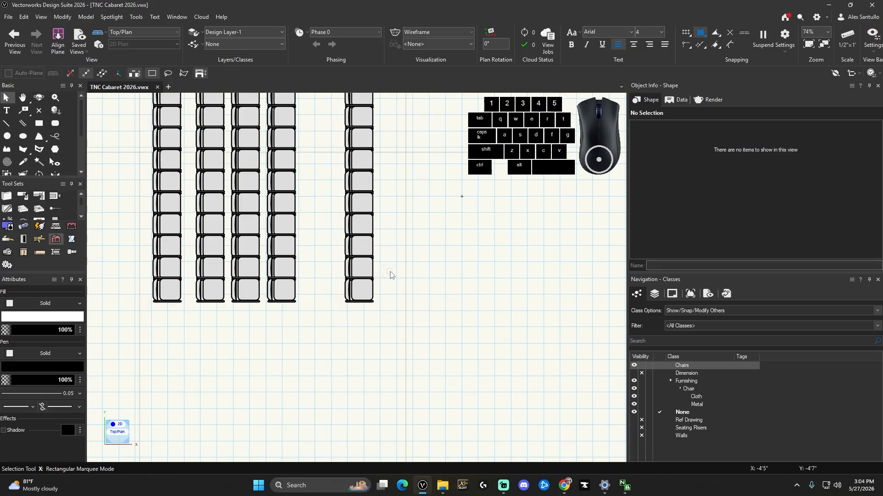
scroll(412, 248, "down", 2)
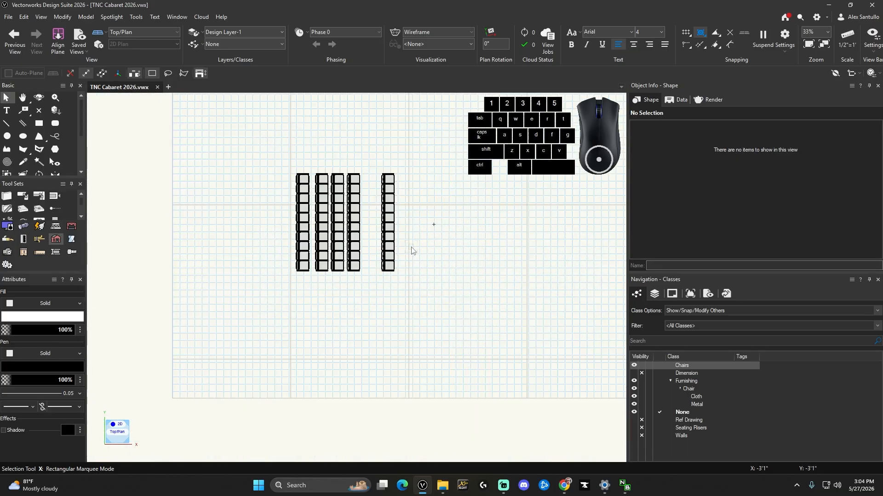
left_click_drag(367, 141, 451, 285)
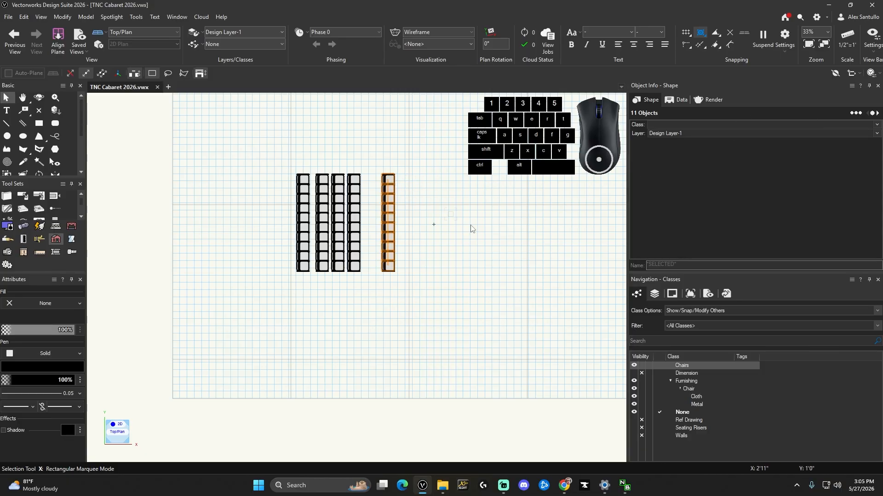
left_click(554, 343)
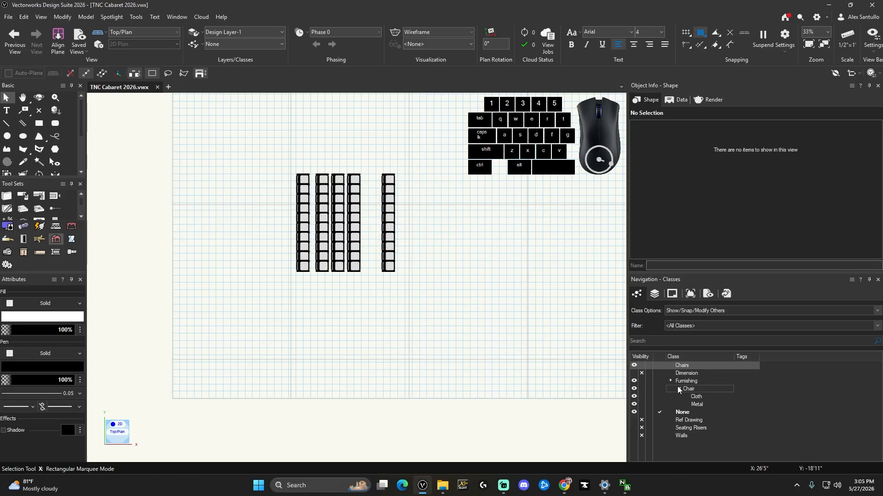
Hide the chair's Cloth and Metal classes and delete the leftover vertical path line
left_click(642, 396)
left_click(642, 404)
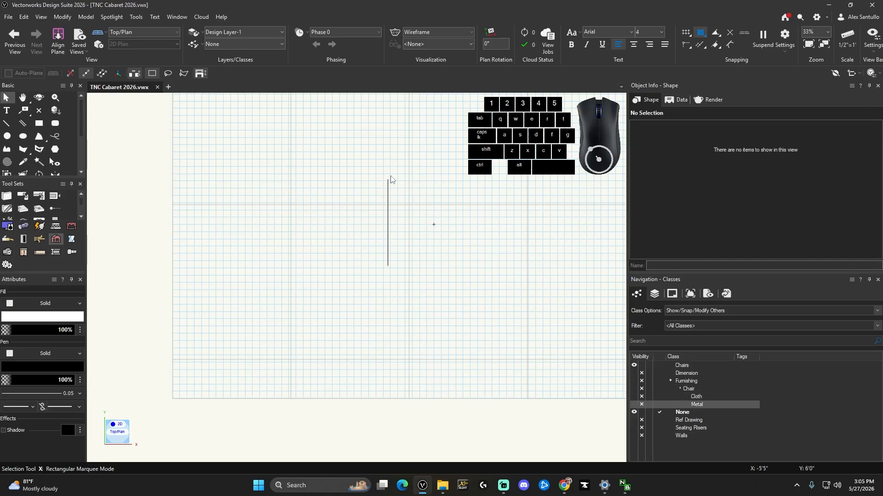
left_click_drag(344, 140, 497, 286)
left_click(435, 223)
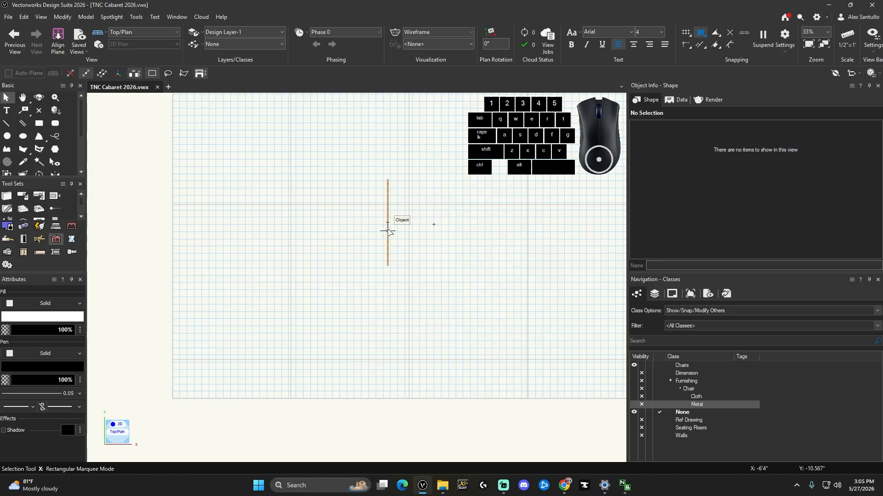
left_click(388, 232)
key("Delete")
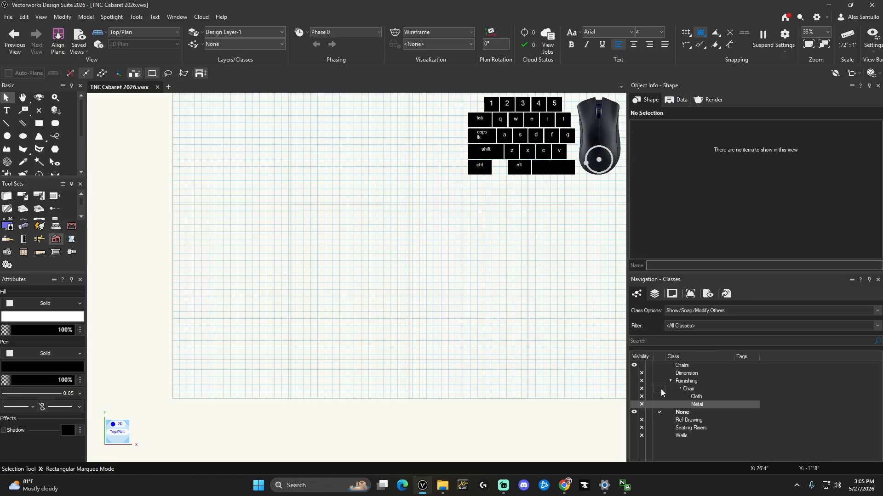
Show the Cloth and Metal classes again and select all ten chairs of the separate front row
left_click(633, 396)
left_click(634, 404)
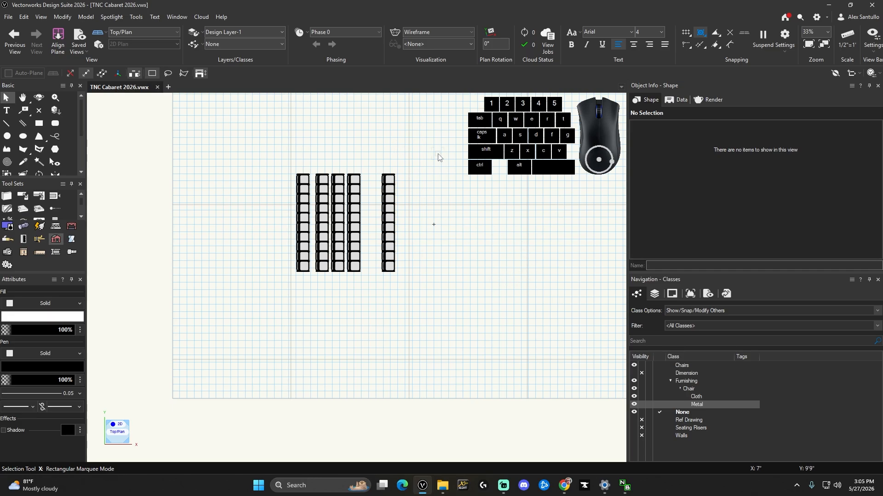
left_click_drag(439, 154, 374, 300)
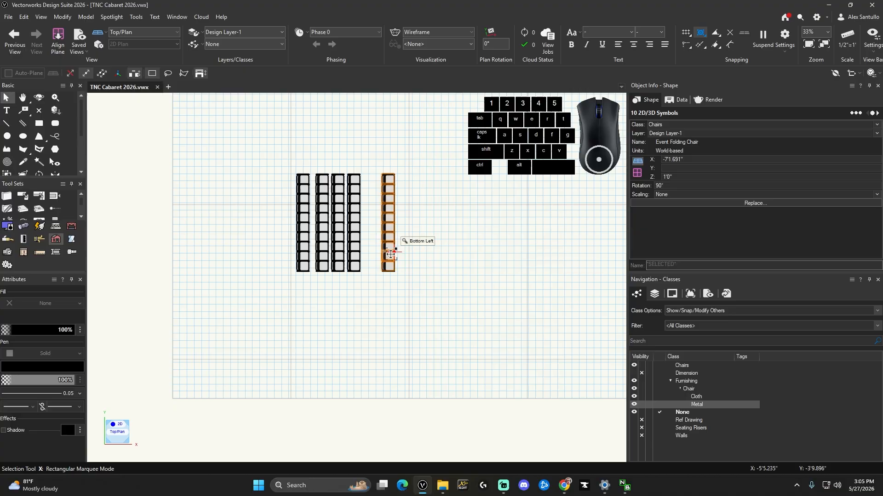
Select the 40 chairs of the four rear rows and set their Z height to 2'0"
left_click(350, 299)
left_click_drag(375, 300, 254, 165)
left_click(667, 177)
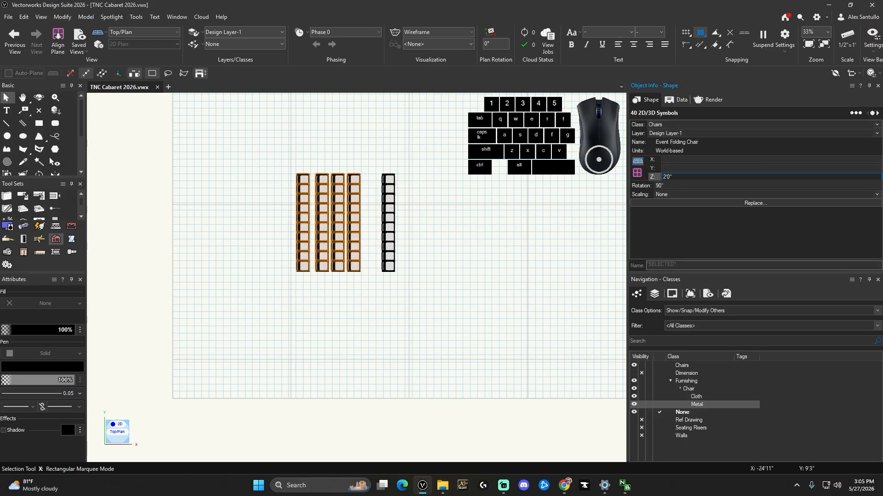
key("Return")
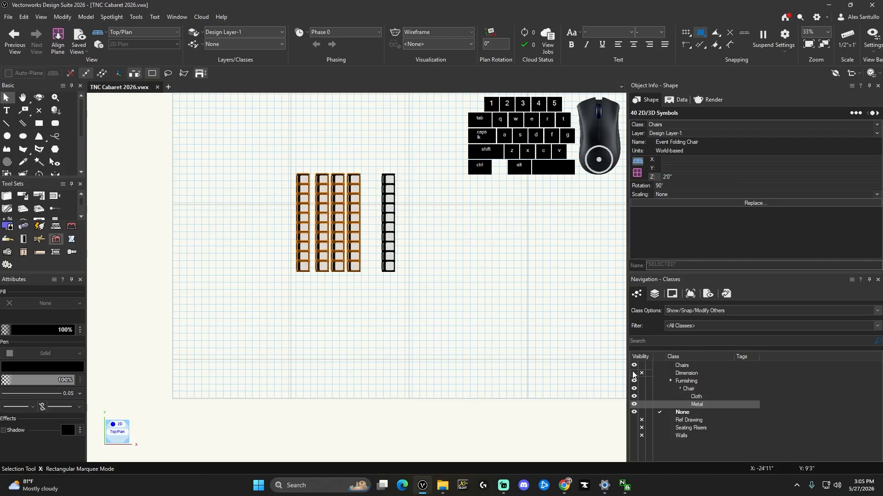
Make the Dimension, Ref Drawing, Seating Risers and Walls classes visible
left_click(634, 373)
left_click(634, 420)
left_click(634, 428)
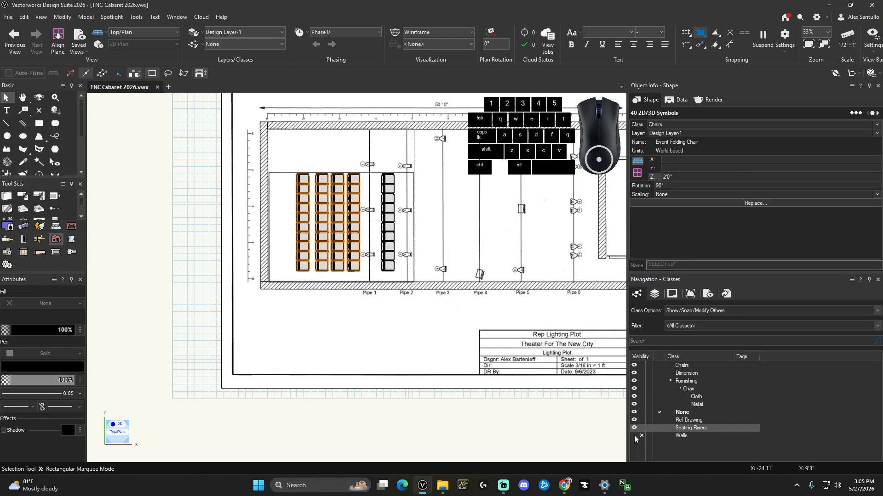
left_click(634, 436)
Examine in 3D how the chair rows sit on the seating risers within the theater walls
left_click(41, 98)
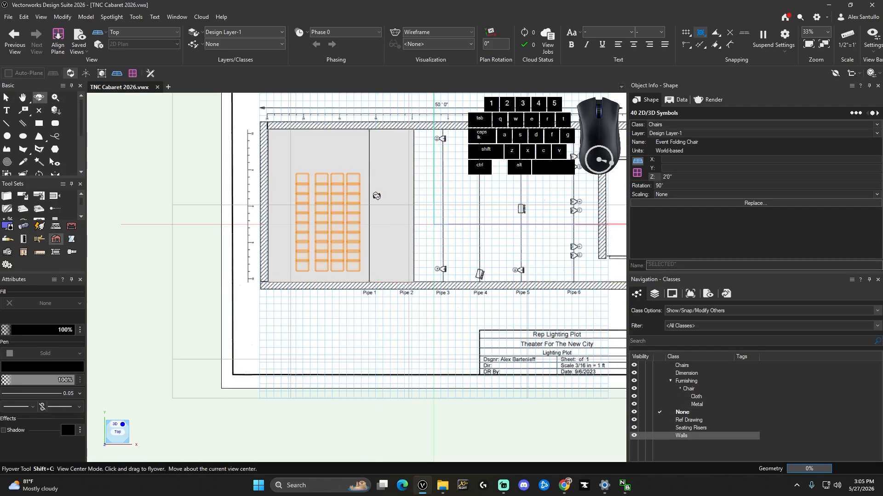
mouse_move(492, 203)
left_mouse_down()
mouse_move(409, 218)
mouse_move(416, 175)
left_mouse_up()
left_click(6, 98)
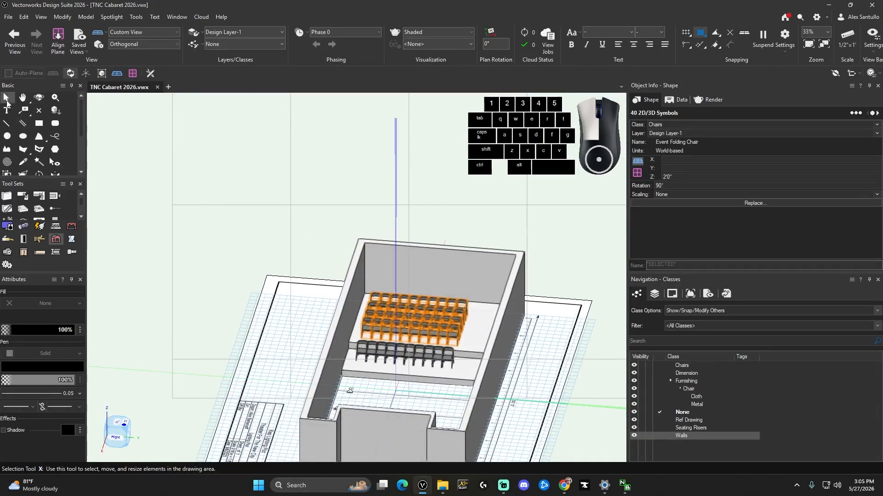
left_click(281, 239)
scroll(380, 301, "up", 5)
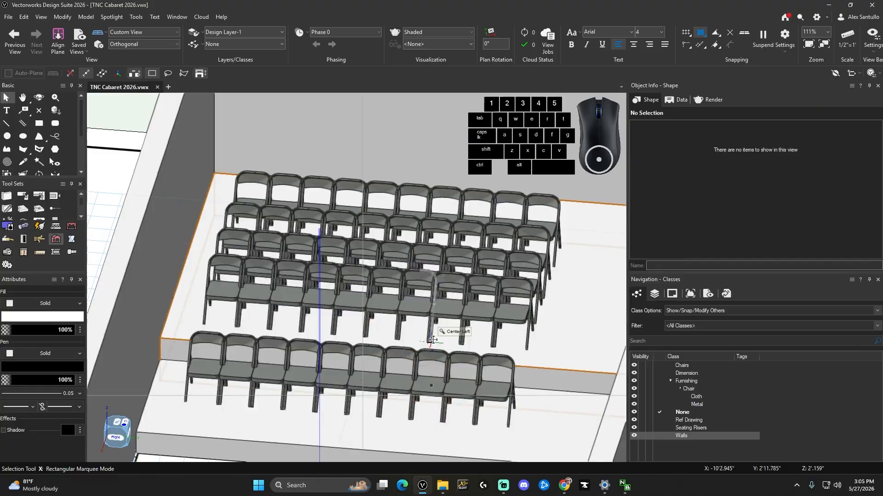
left_click(38, 98)
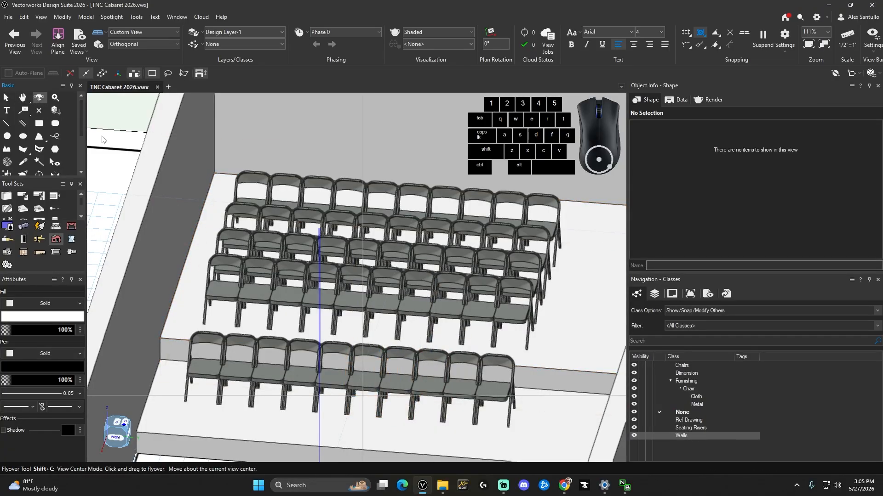
left_click_drag(216, 175, 396, 192)
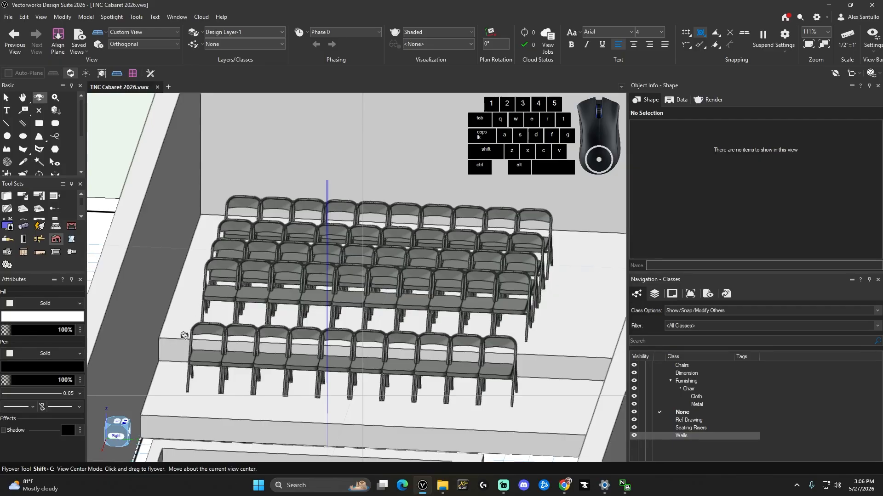
scroll(177, 313, "down", 5)
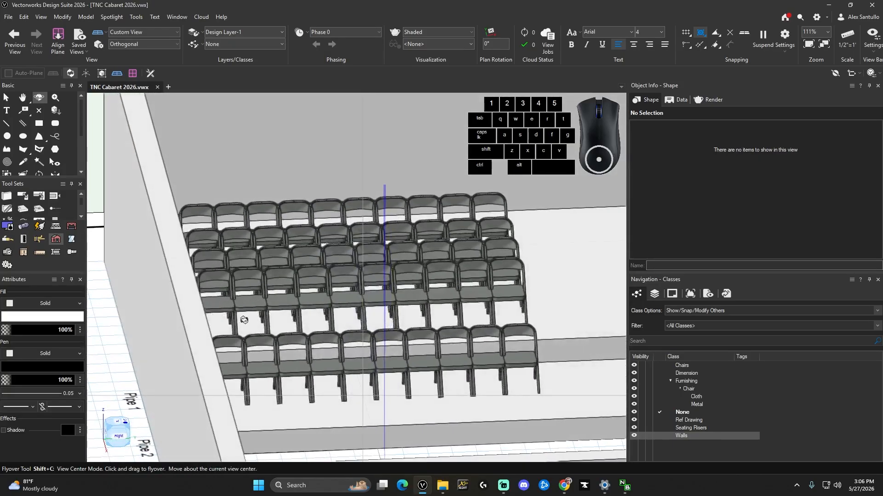
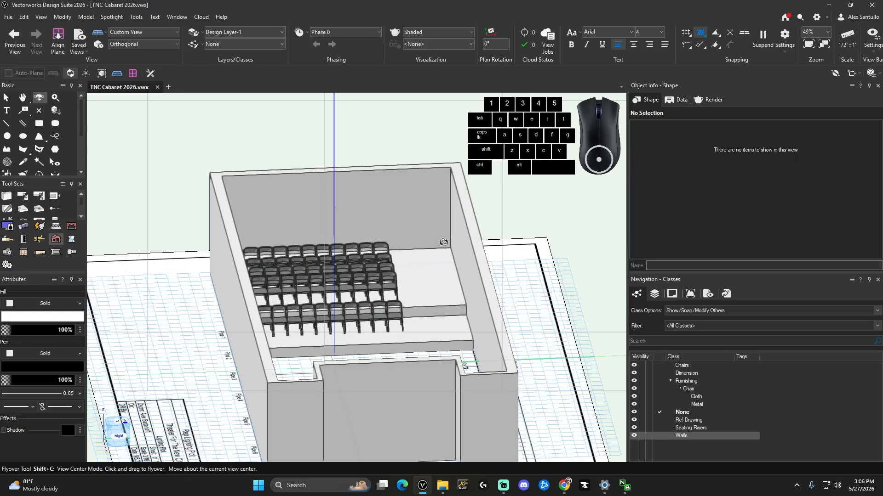
Make Walls the active class and draw an unstyled wall about 21' long in plan across the room at the rearmost chair row
key("x")
key("F5")
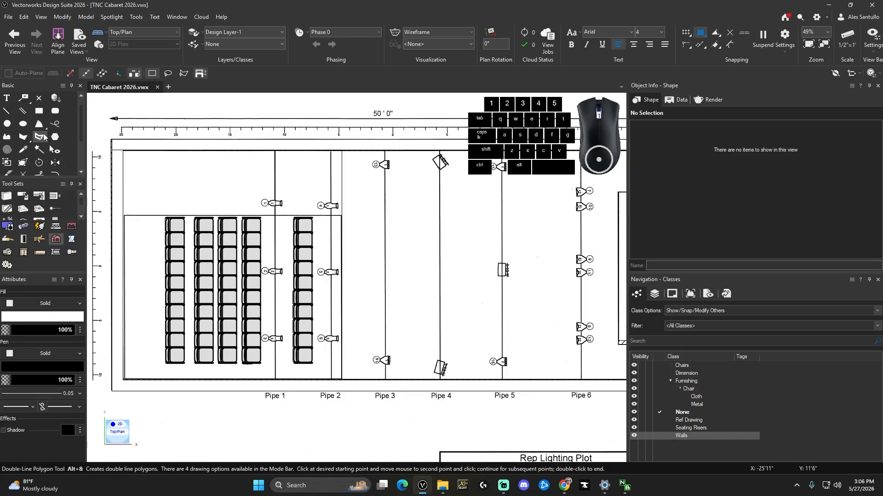
scroll(39, 148, "down", 2)
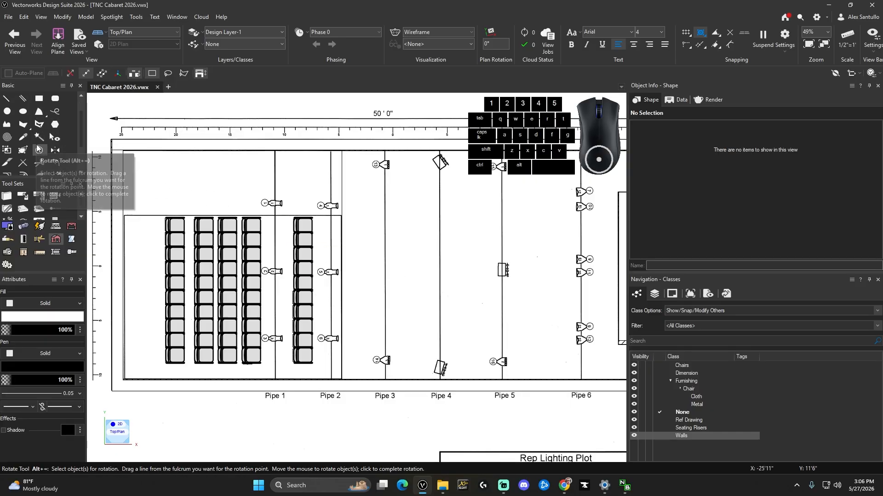
left_click(4, 199)
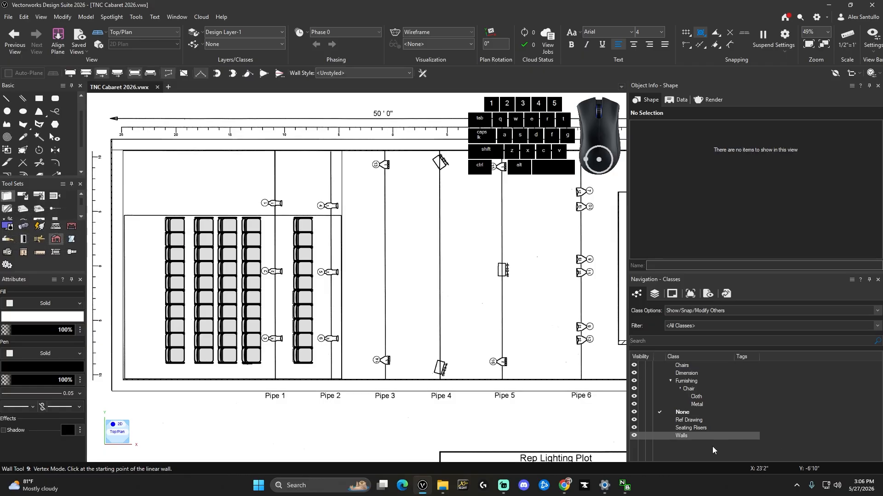
left_click(658, 436)
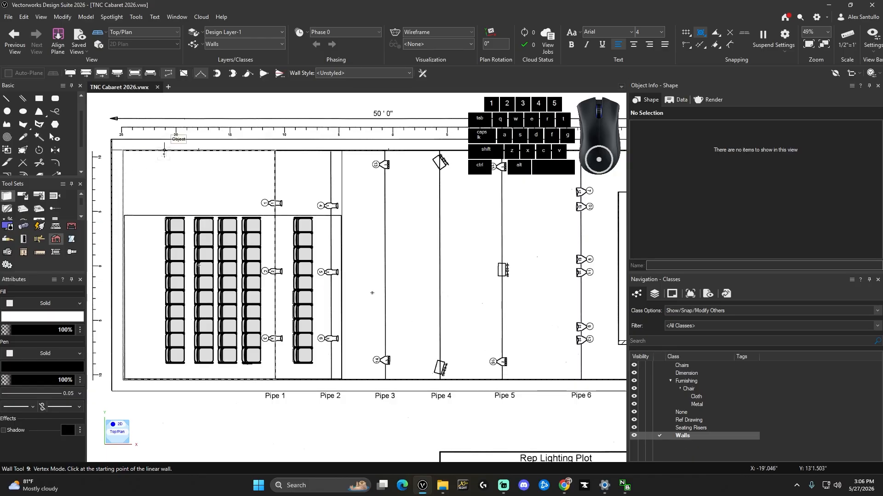
left_click(163, 150)
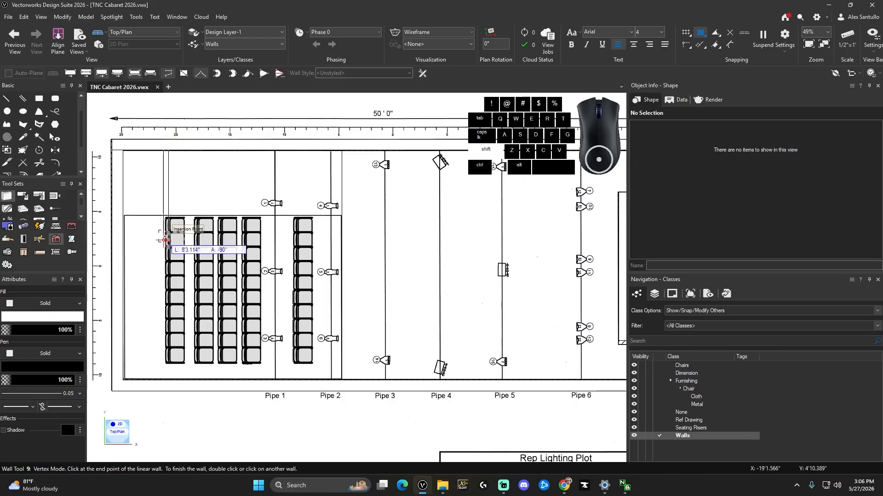
left_click(164, 377)
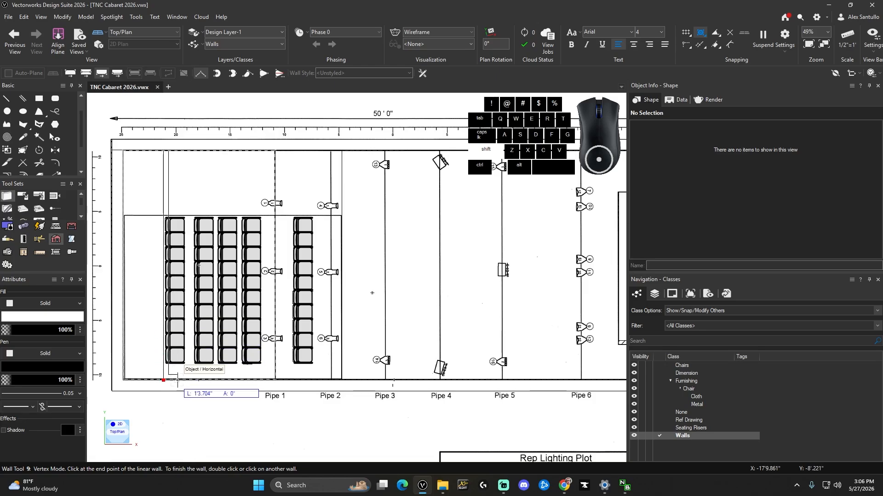
key("BackSpace")
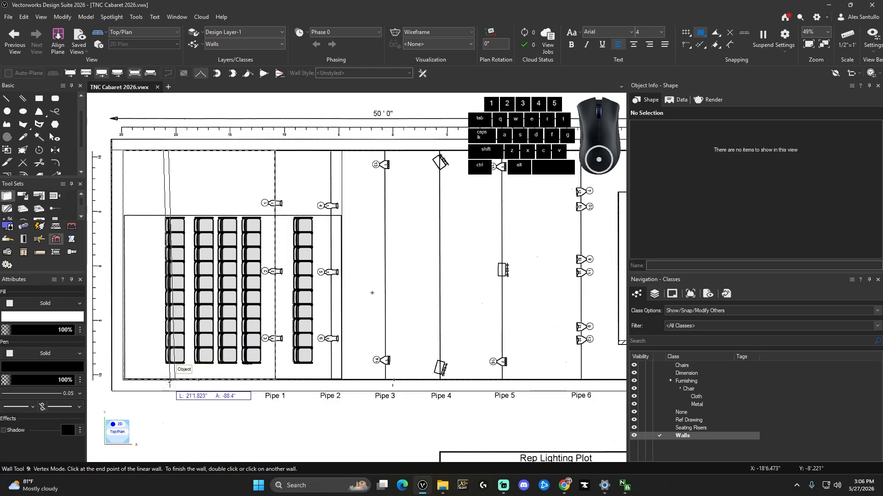
double_click(164, 380)
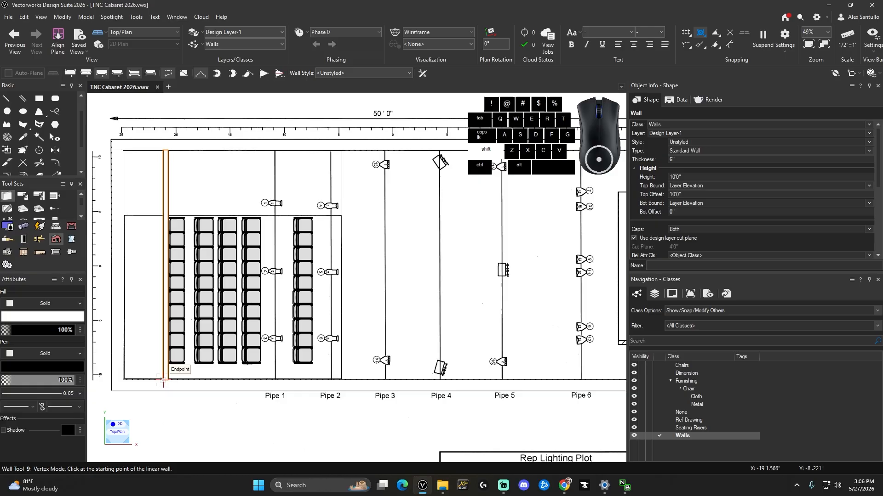
Move the new wall so its face sits flush against the chair backs of the rearmost row
key("x")
scroll(182, 244, "up", 4)
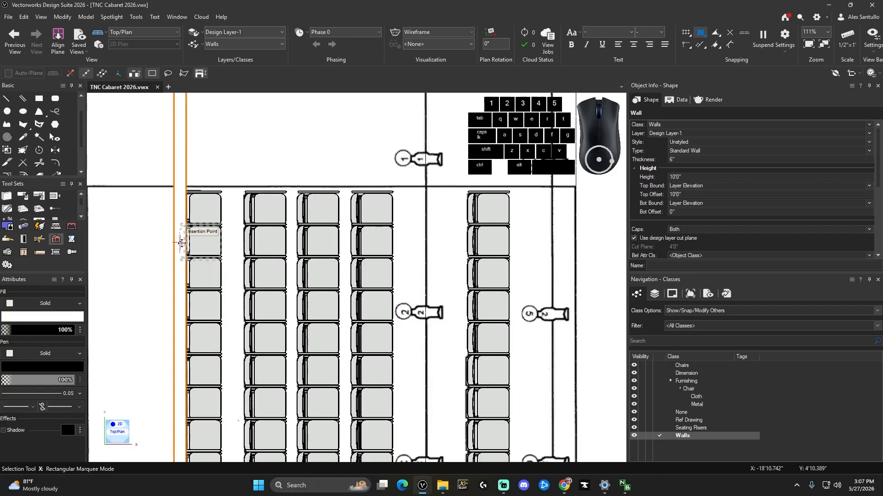
scroll(188, 258, "up", 3)
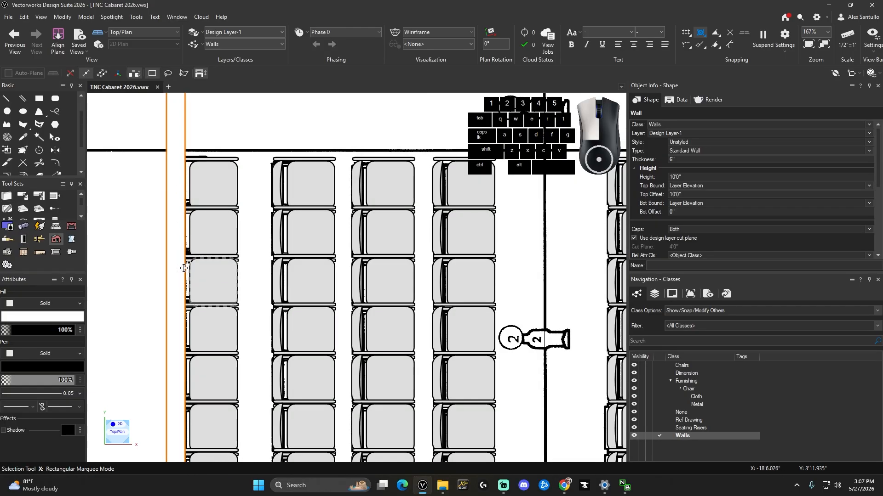
left_click_drag(191, 266, 175, 271)
scroll(168, 294, "up", 6)
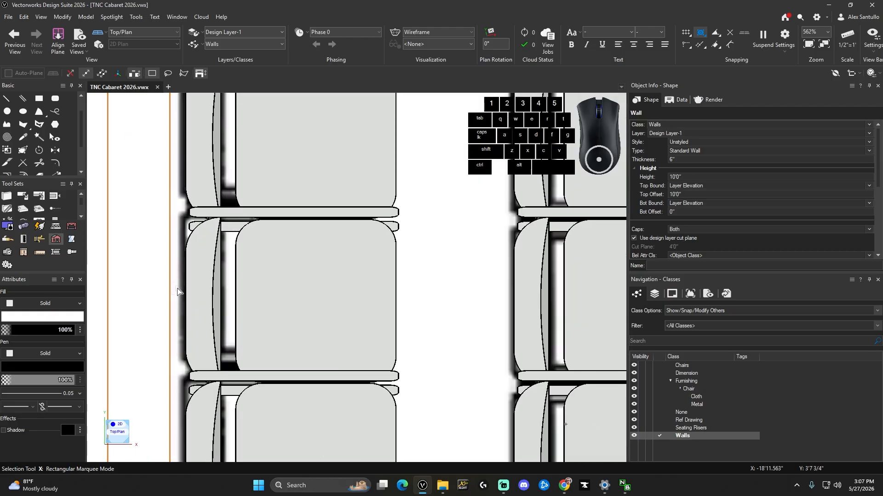
left_click_drag(173, 298, 179, 308)
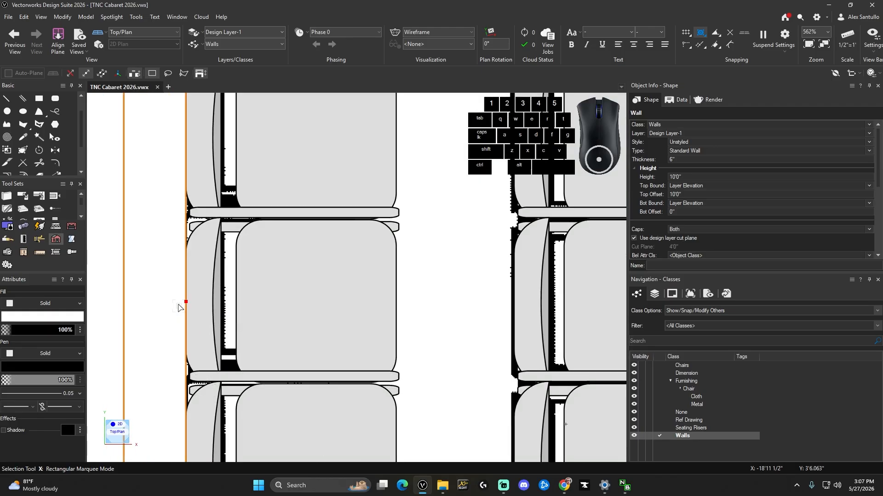
scroll(183, 304, "up", 6)
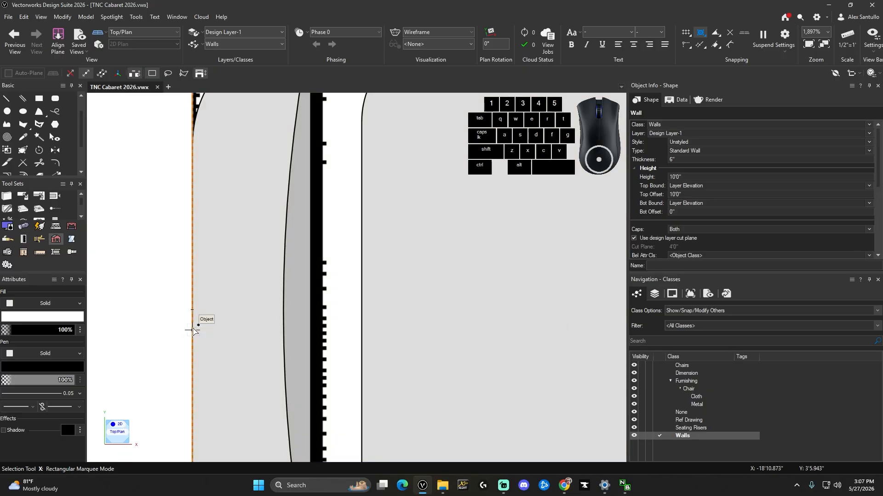
left_click_drag(191, 330, 183, 331)
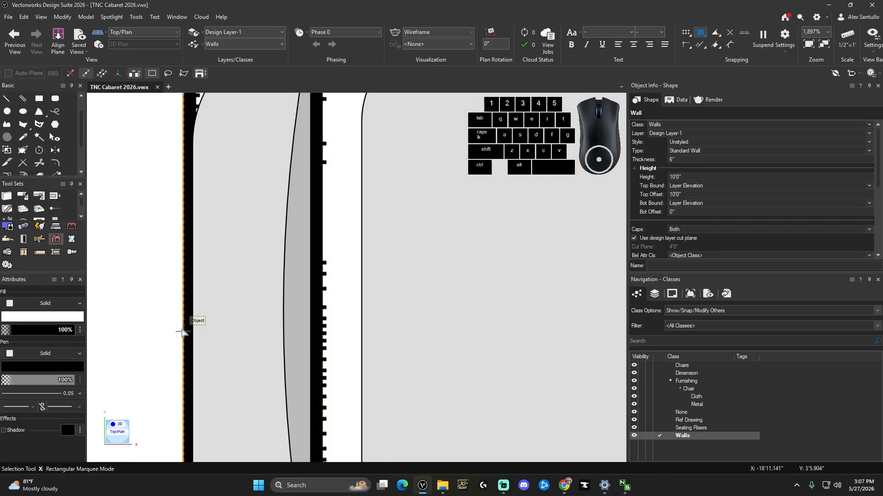
scroll(183, 331, "up", 6)
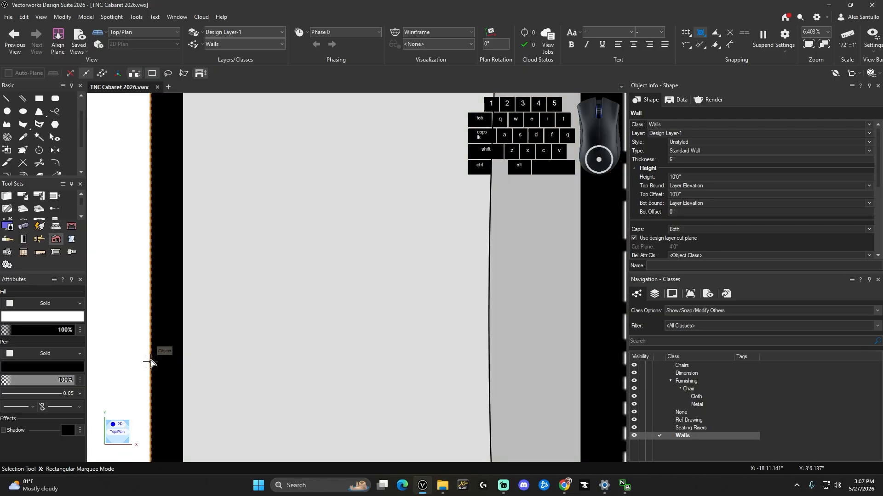
left_click_drag(150, 363, 182, 363)
scroll(177, 330, "down", 15)
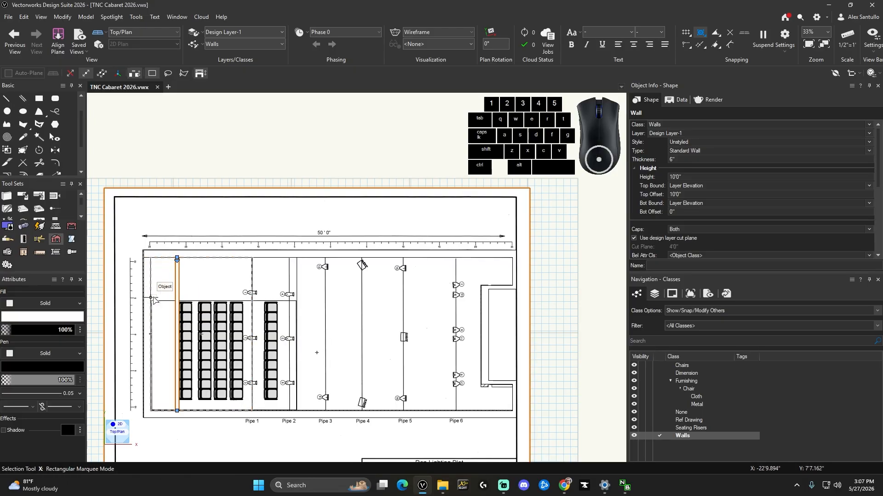
scroll(152, 322, "up", 5)
scroll(177, 271, "down", 4)
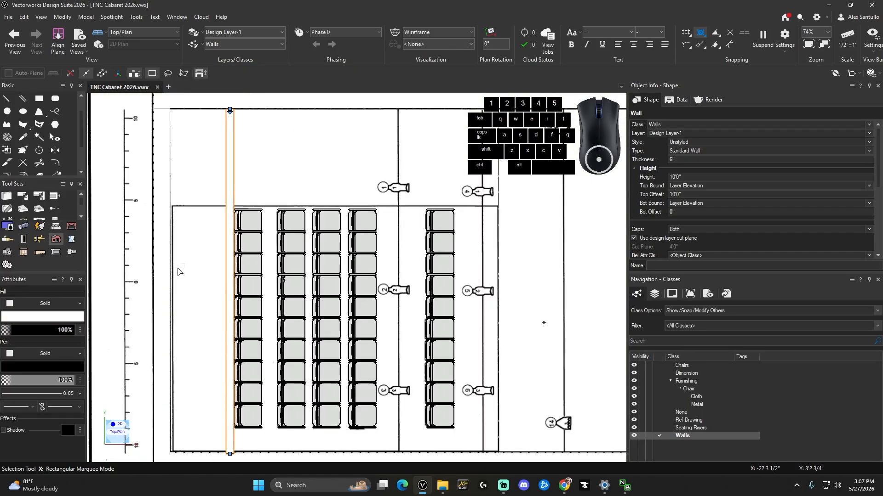
scroll(177, 271, "up", 2)
scroll(178, 271, "down", 3)
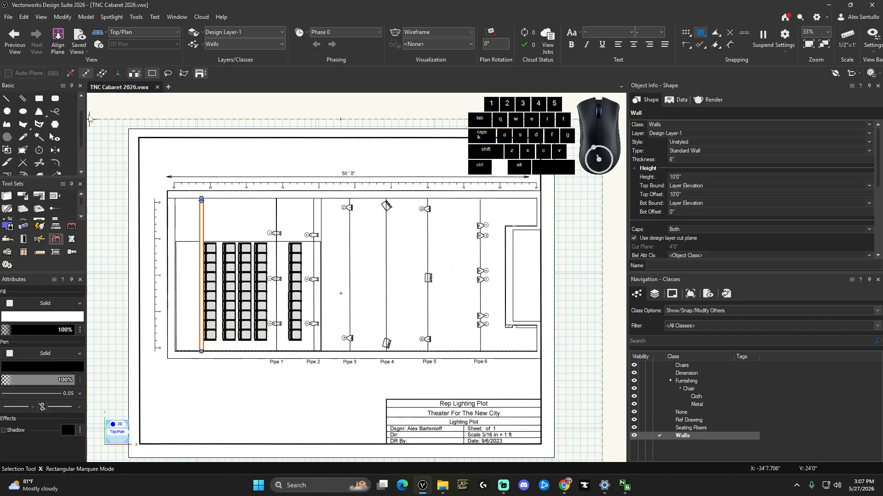
key("4")
left_click(436, 296)
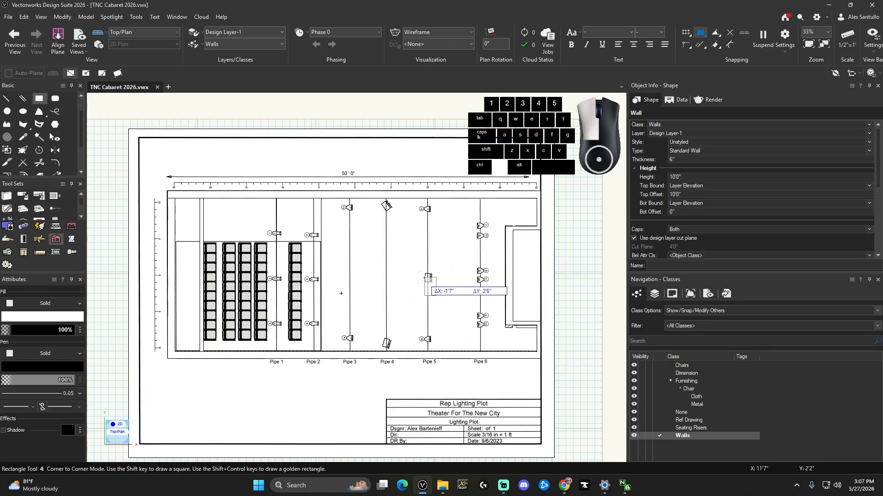
left_click(55, 125)
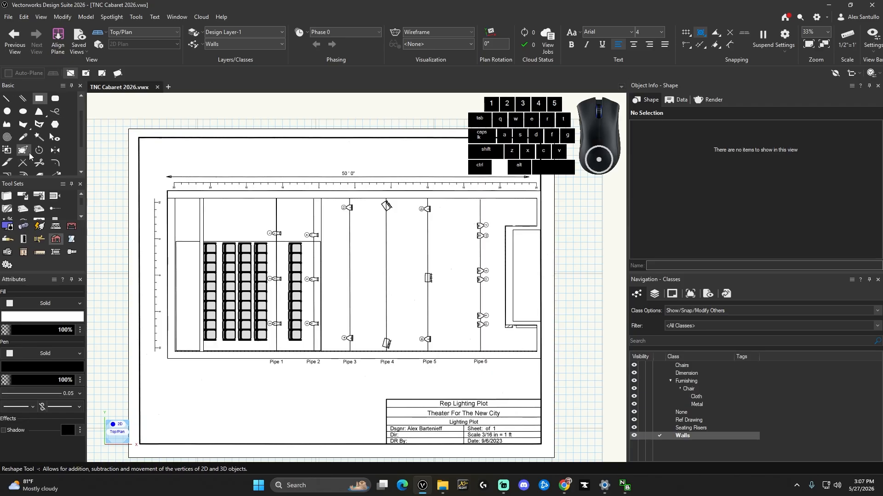
left_click(39, 124)
Check the new wall behind the rearmost chairs in a tilted 3D view
scroll(41, 117, "up", 2)
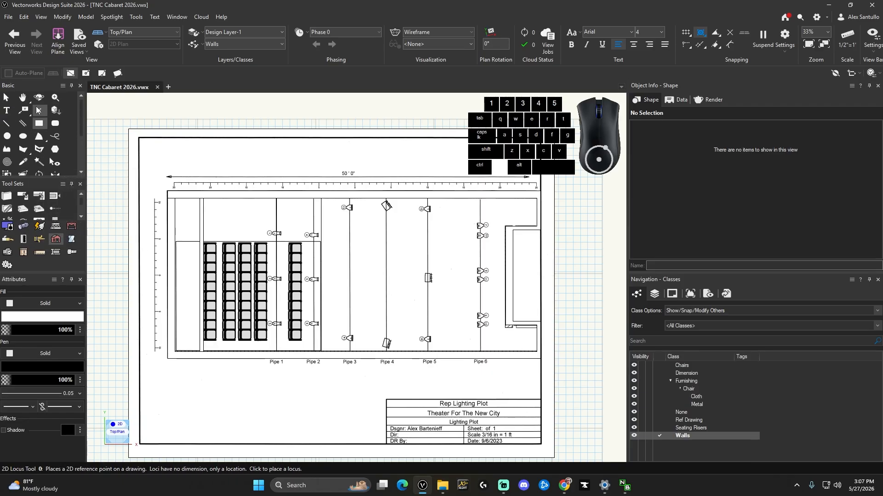
left_click(40, 98)
mouse_move(272, 225)
left_mouse_down()
mouse_move(258, 191)
mouse_move(130, 83)
mouse_move(94, 39)
mouse_move(203, 100)
mouse_move(278, 179)
mouse_move(350, 315)
left_mouse_up()
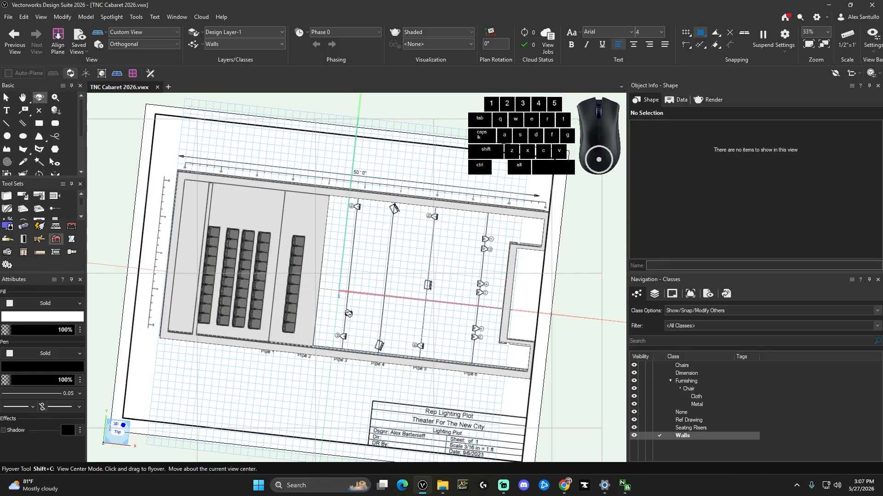
Insert an unstyled door in the short alcove wall near Pipe 6 in the Top/Plan view, swinging into the alcove
key("x")
key("ctrl+5")
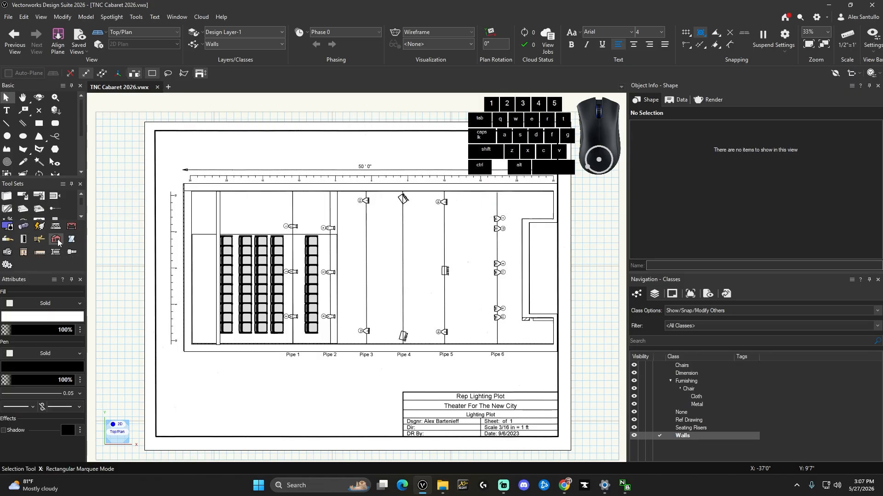
scroll(51, 203, "down", 1)
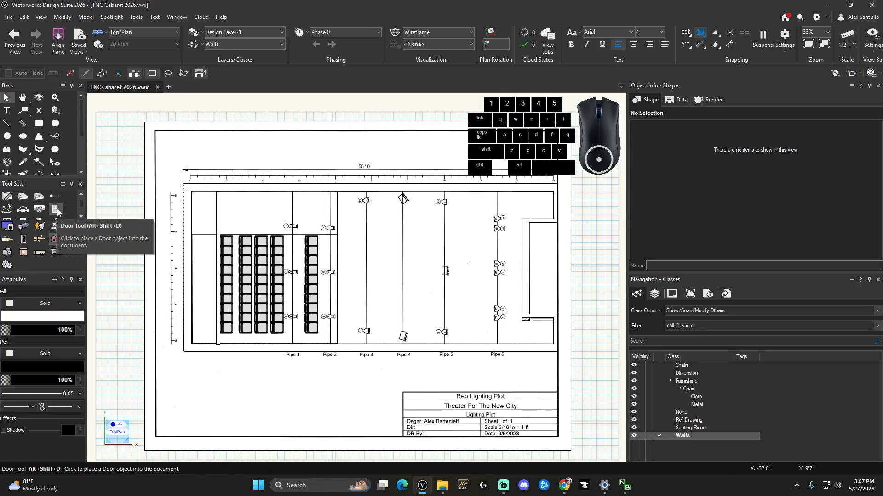
left_click(55, 210)
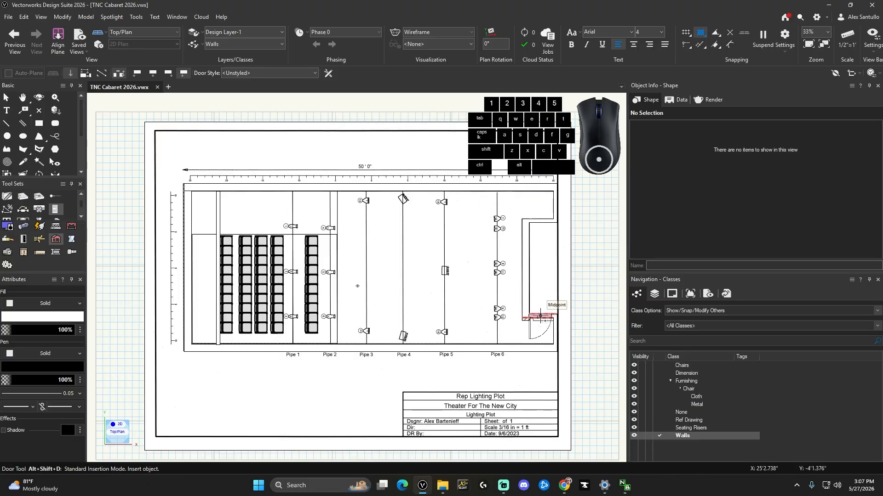
scroll(541, 317, "up", 4)
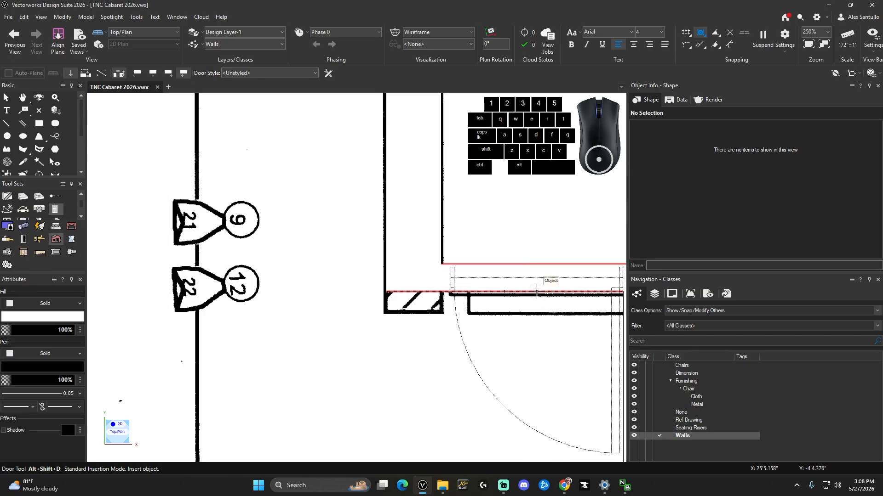
left_click(537, 291)
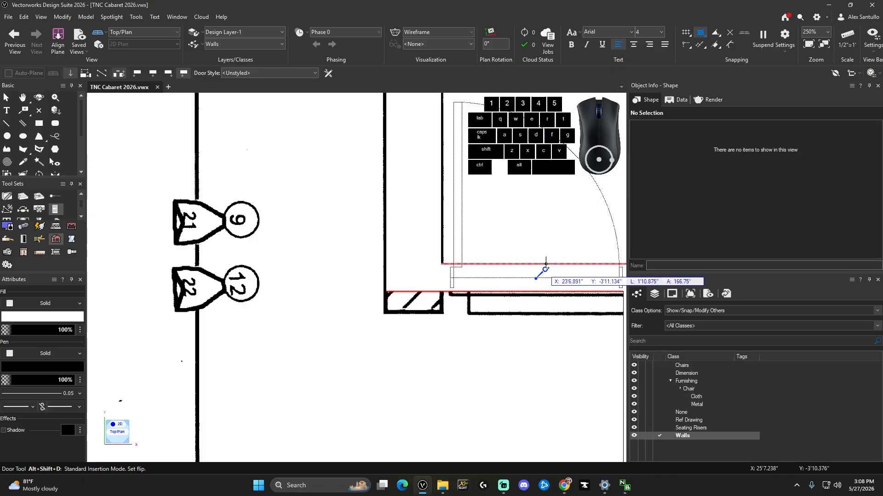
left_click(544, 269)
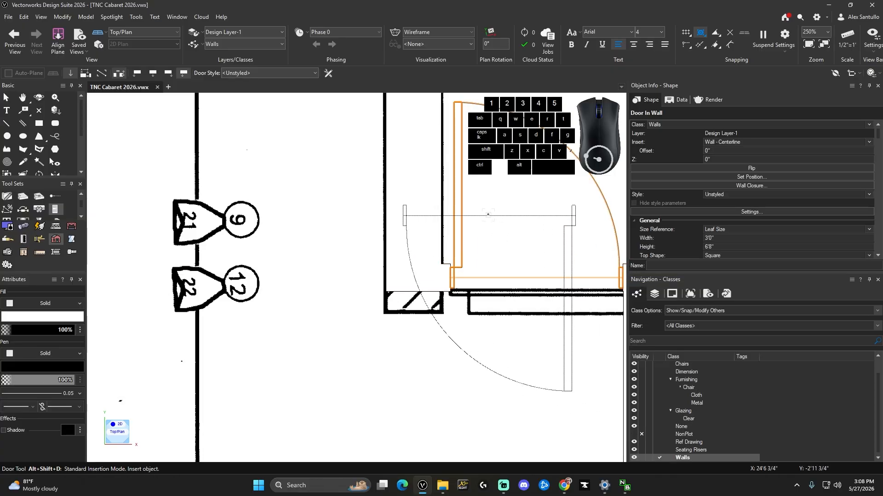
Set the new alcove door's width to 2'
scroll(488, 214, "down", 3)
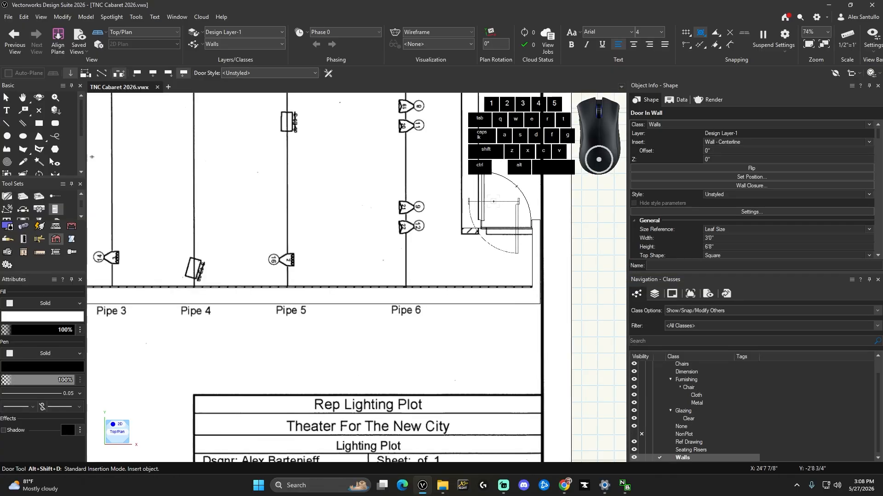
left_click(727, 234)
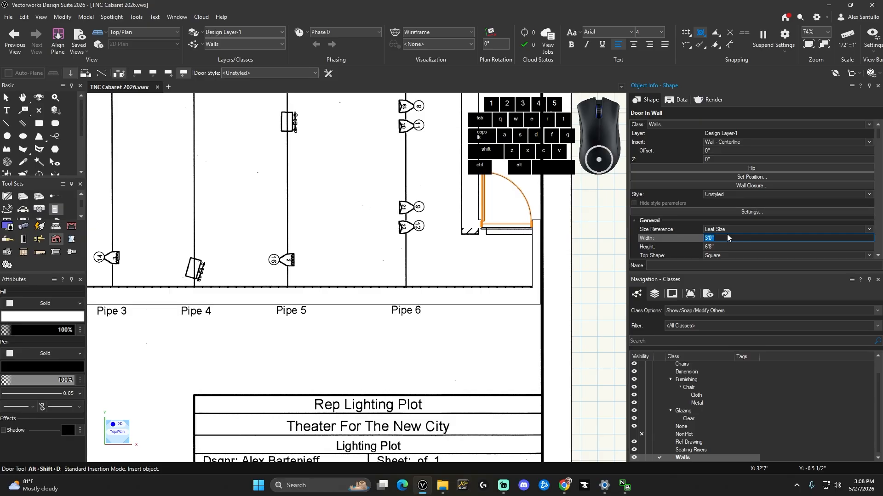
type("2")
key("Return")
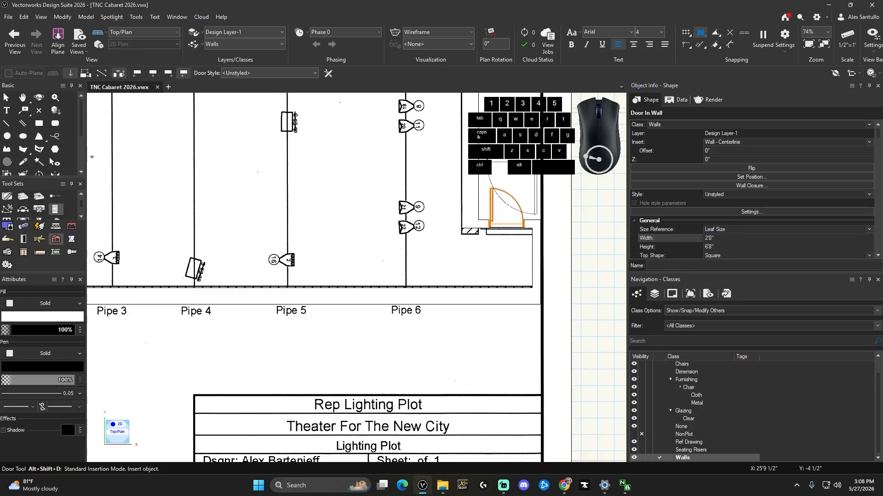
Match the Door tool to the 2' alcove door and insert a second one in the opposite short alcove wall, swinging into the alcove
scroll(333, 164, "down", 3)
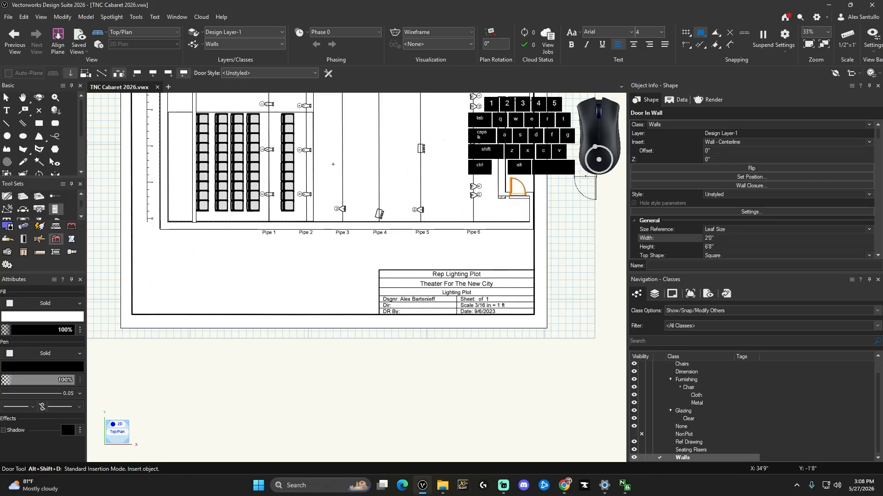
key("space")
left_click_drag(586, 163, 567, 281)
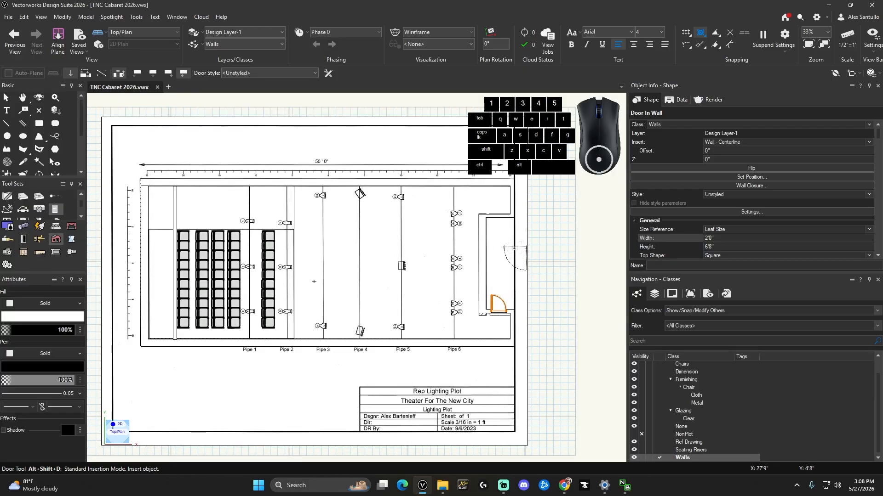
left_click(329, 75)
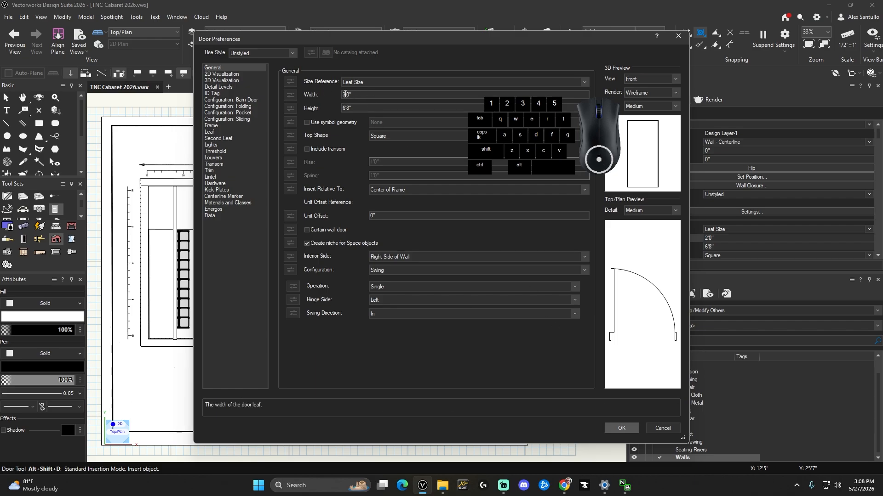
left_click(663, 431)
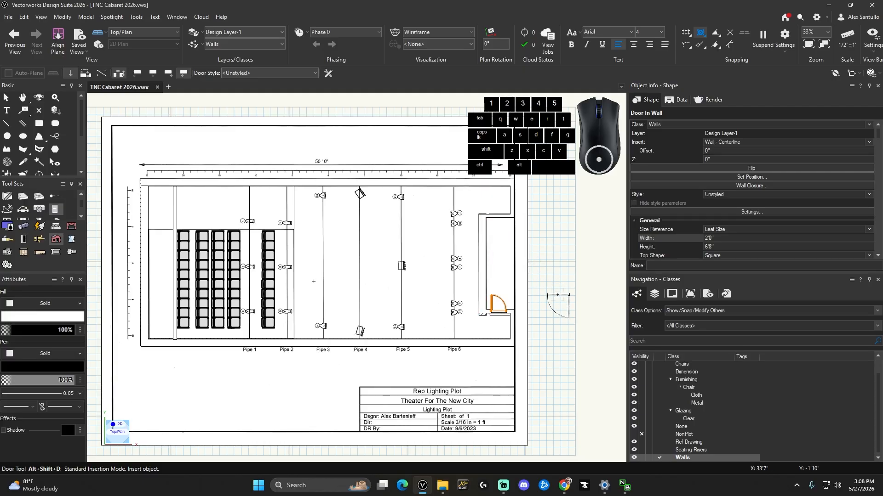
key("ctrl+alt")
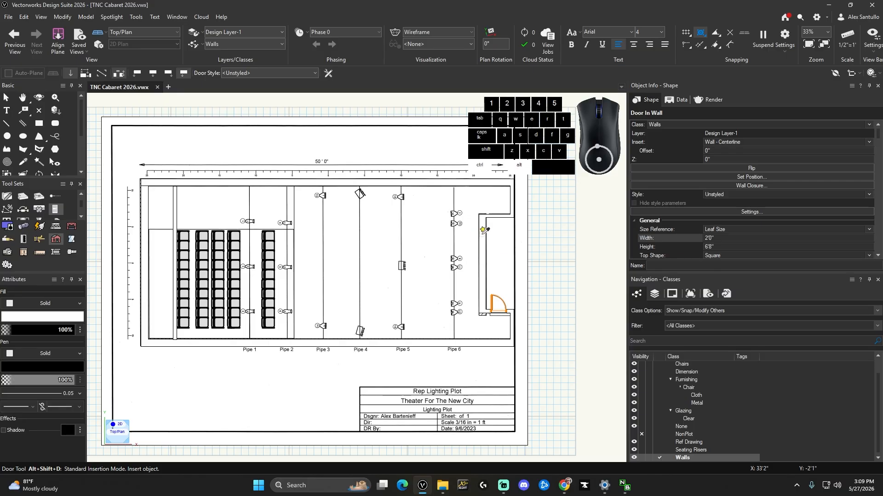
left_click(495, 308, "ctrl+alt")
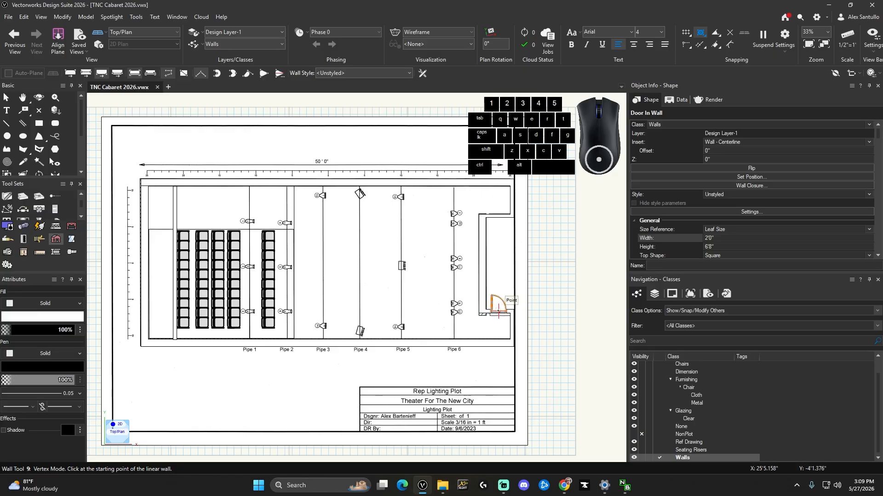
left_click(497, 307, "ctrl+alt")
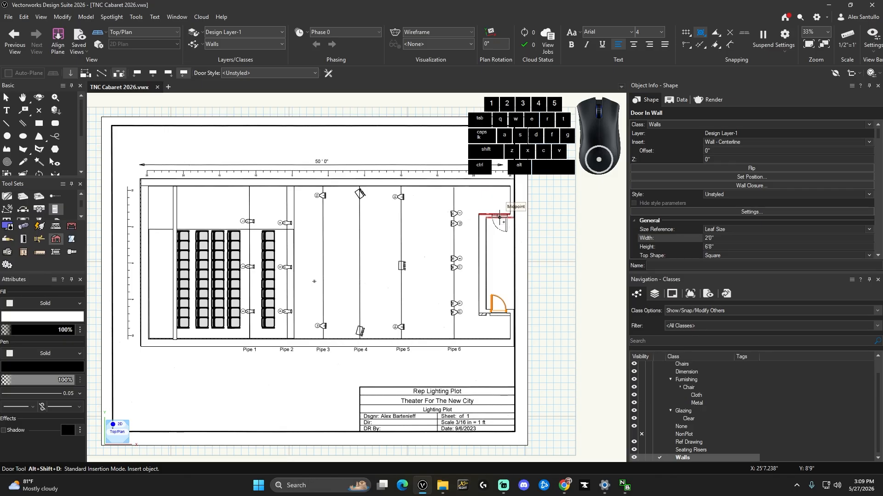
scroll(499, 217, "up", 5)
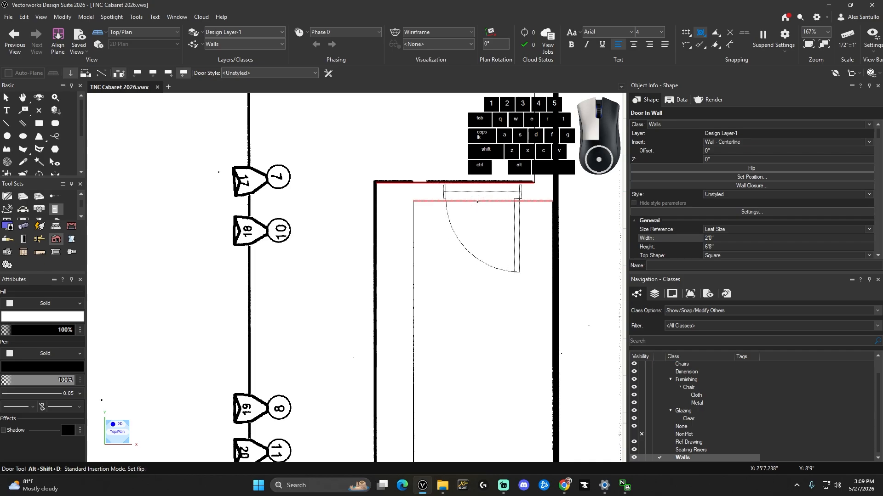
left_click(483, 201)
left_click(509, 212)
Insert a door in the long side wall between Pipe 1 and Pipe 2, swinging outward, and set its width to 3'
scroll(504, 238, "down", 4)
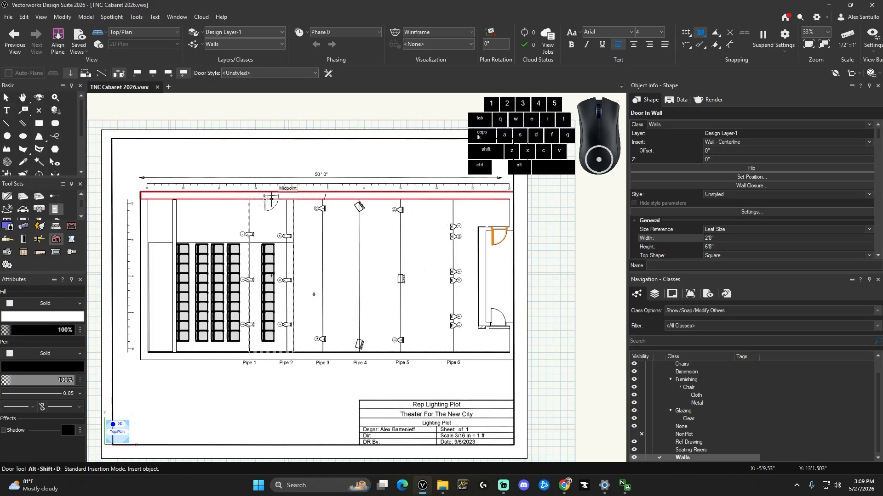
left_click(271, 197)
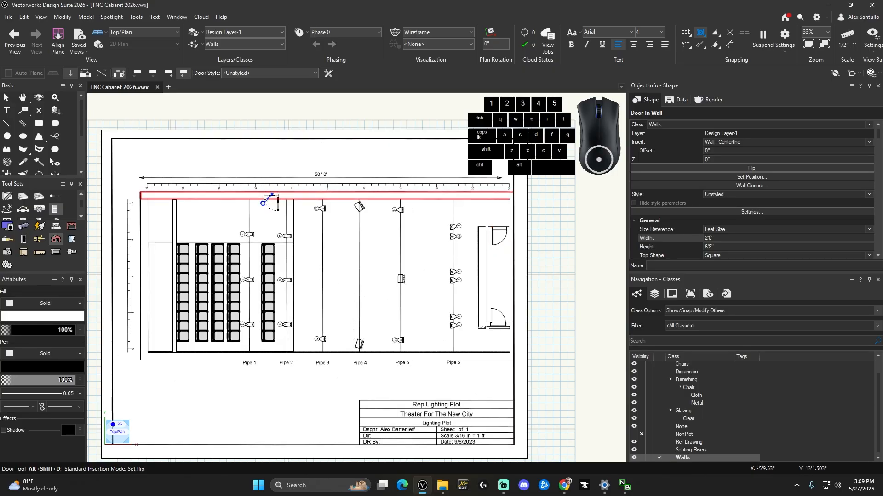
left_click(263, 174)
left_click(264, 187)
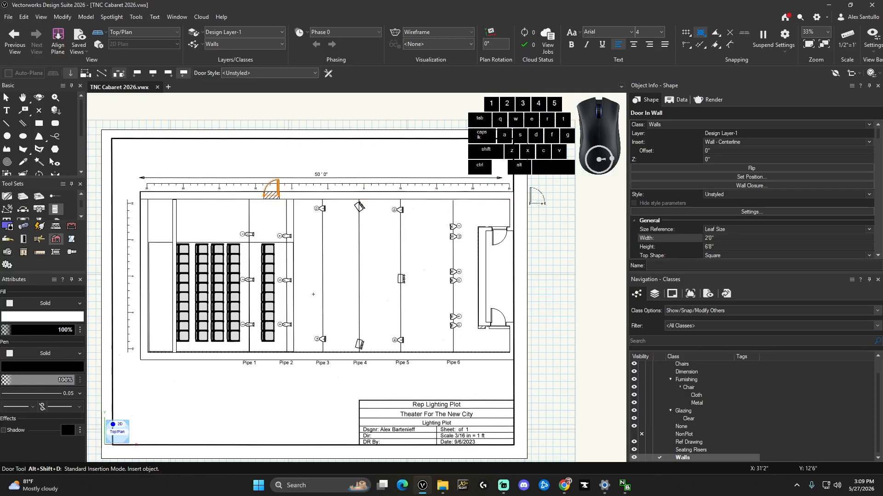
left_click(713, 237)
type("3'")
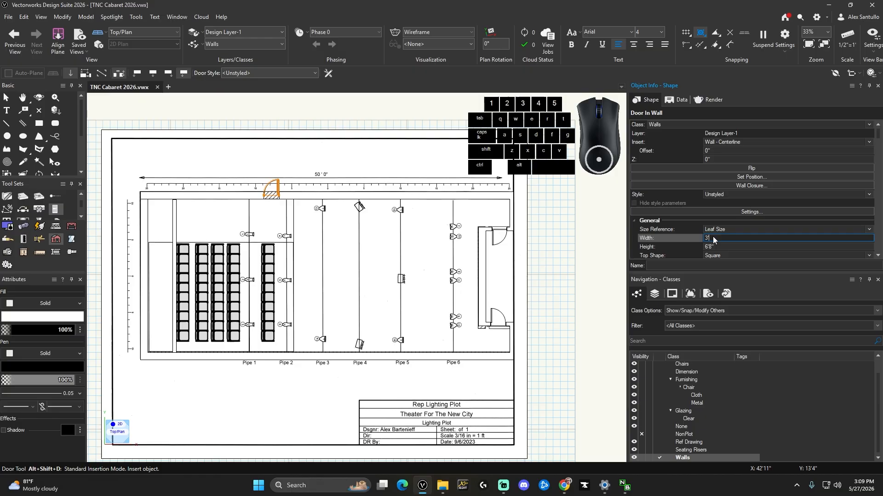
key("Return")
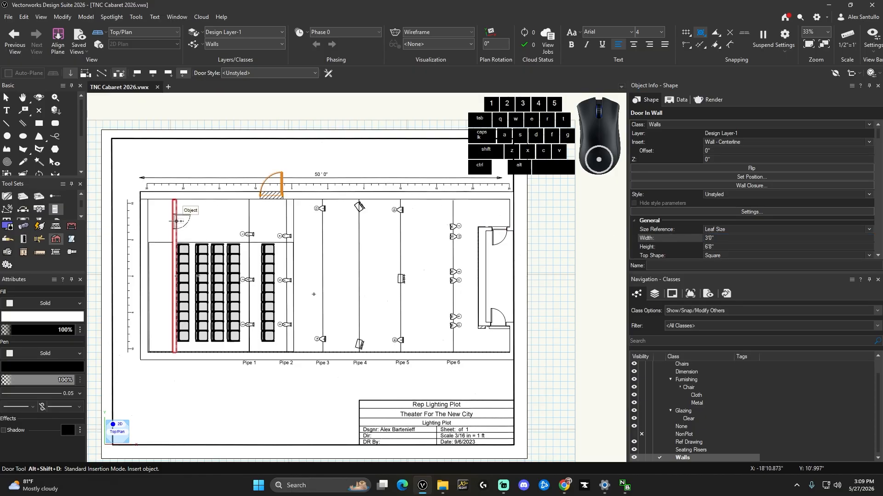
Insert a door in the wall behind the rearmost chairs, beside the seating, with its configuration set to Opening and a width of 4'
left_click(175, 219)
left_click(182, 213)
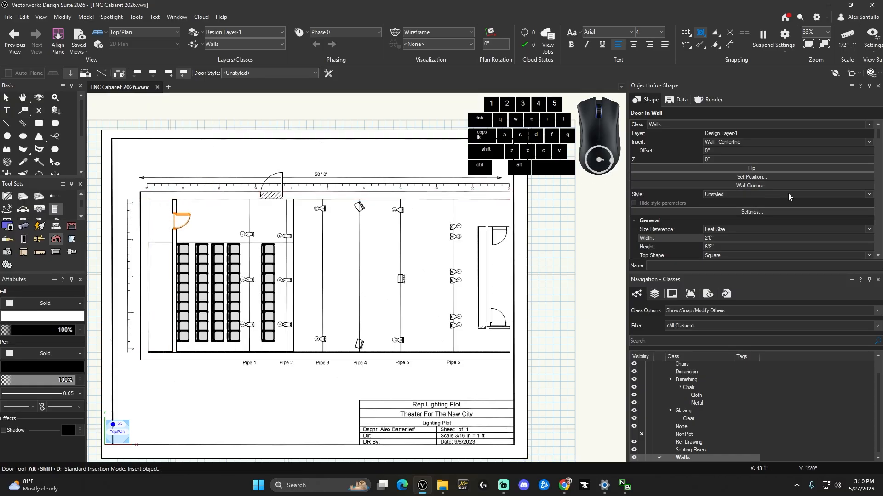
left_click(757, 213)
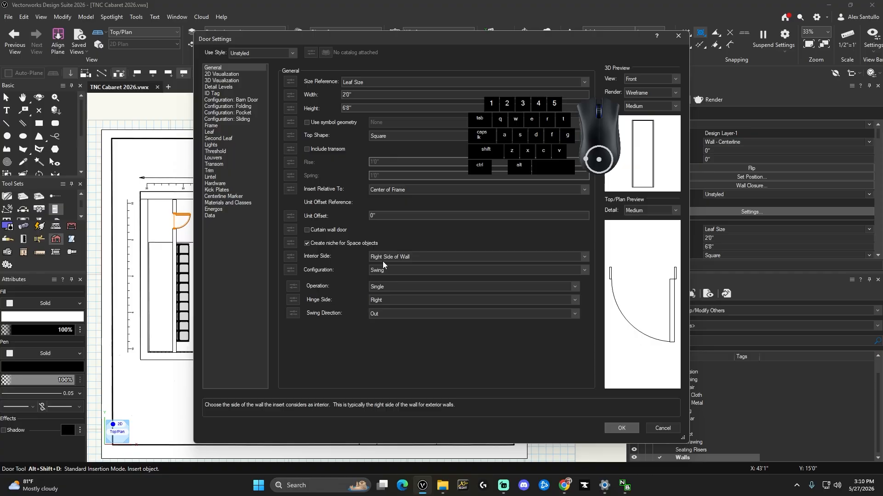
left_click(401, 257)
left_click(401, 257)
left_click(392, 270)
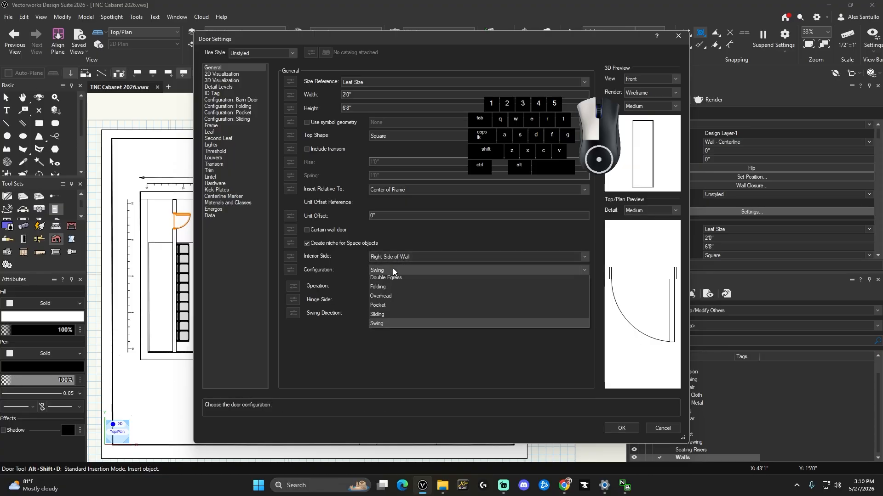
left_click(390, 281)
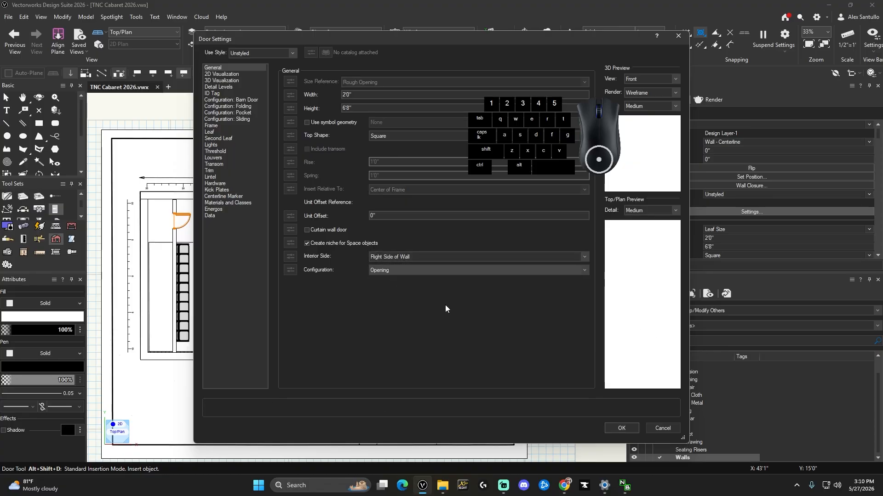
left_click(621, 429)
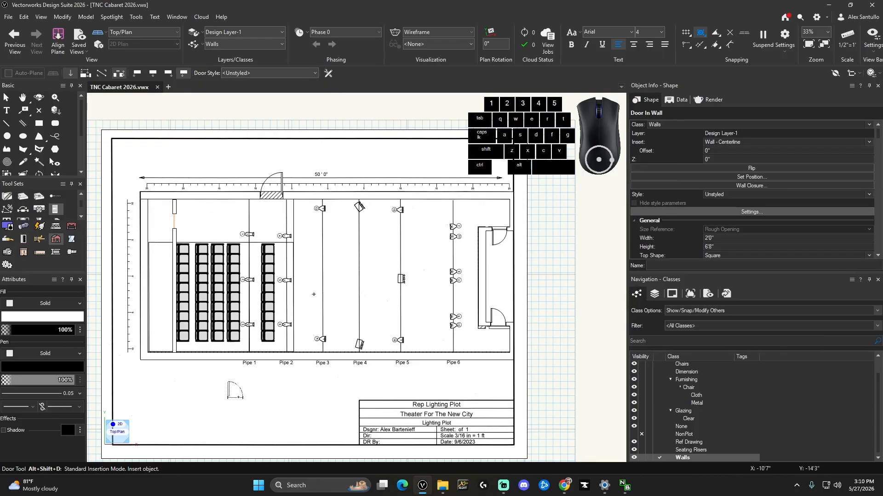
left_click(737, 239)
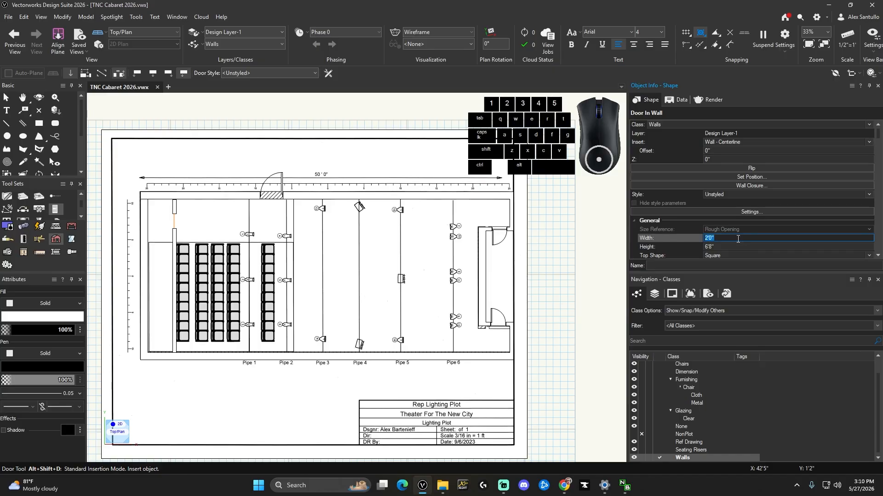
key("Return")
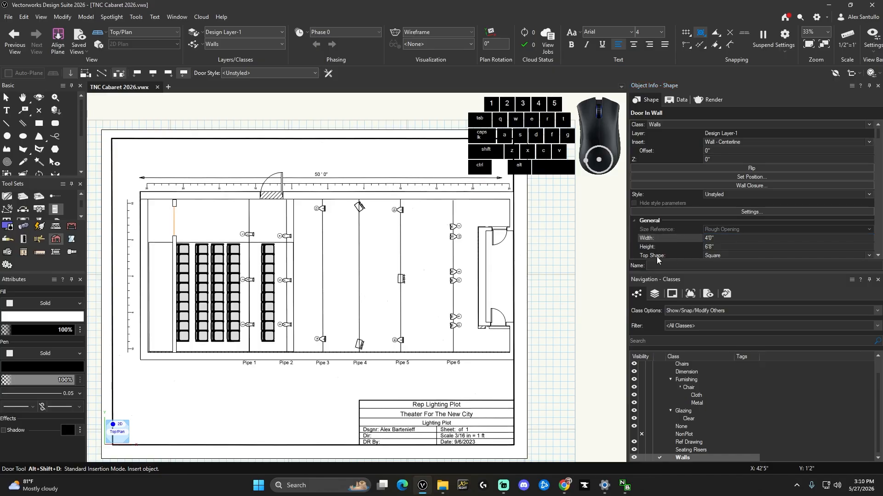
Select the long side wall door and both alcove doors together, and show them open in 3D
left_click(39, 99)
mouse_move(412, 266)
left_mouse_down()
mouse_move(134, 129)
mouse_move(274, 117)
mouse_move(207, 129)
mouse_move(113, 103)
left_mouse_up()
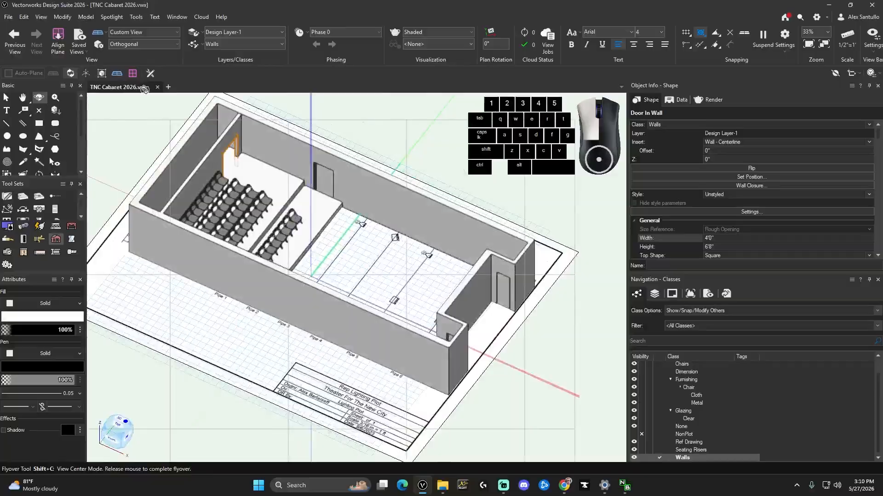
left_click(8, 97)
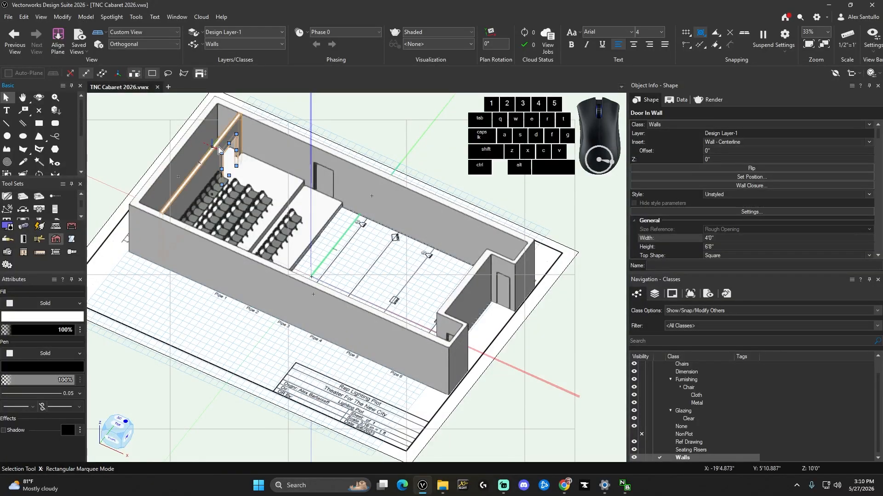
left_click(324, 180)
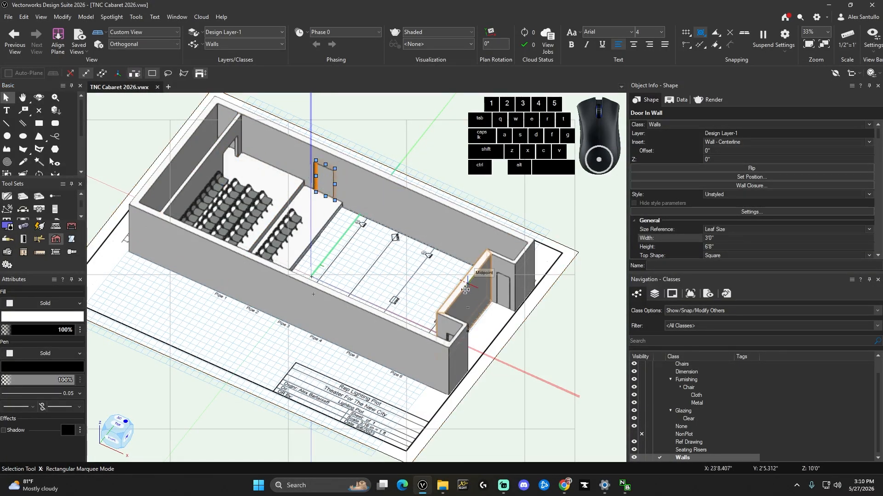
left_click(503, 292, "shift")
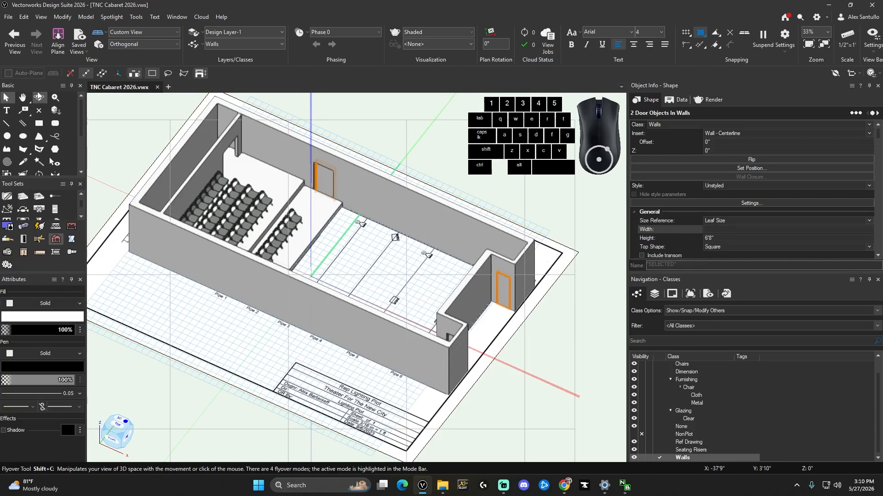
left_click(38, 100)
left_click_drag(434, 142, 593, 233)
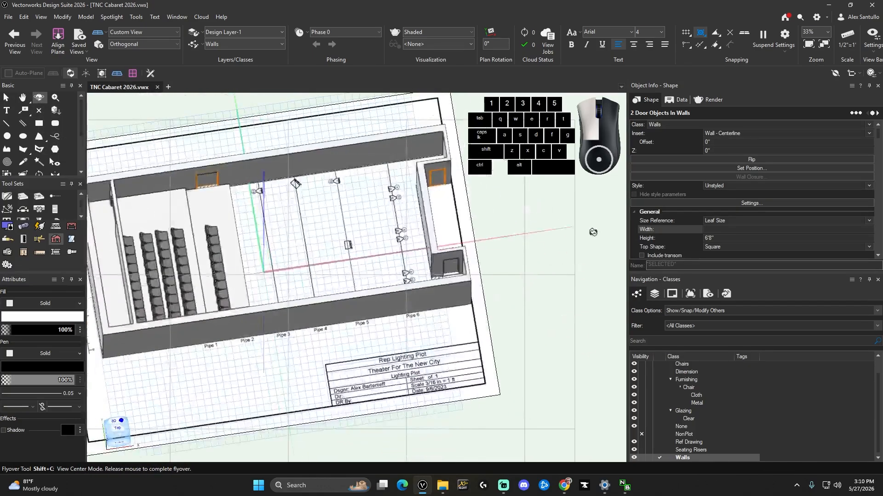
key("x")
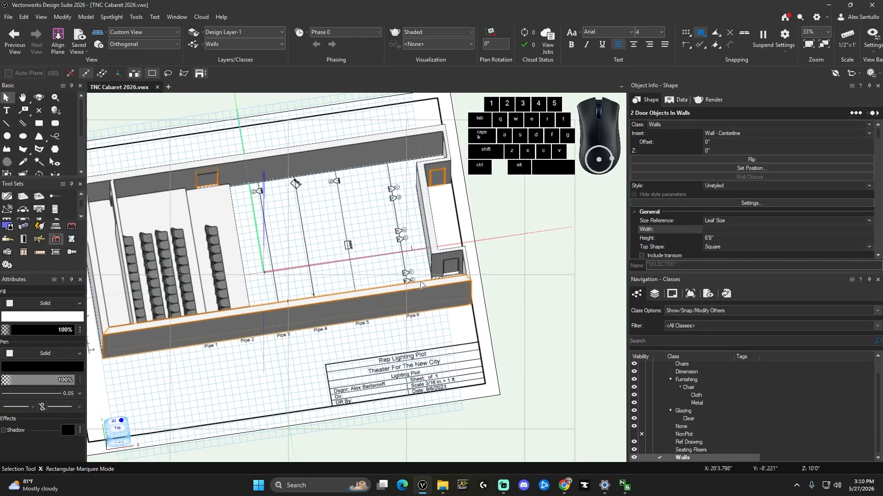
left_click(451, 266, "shift")
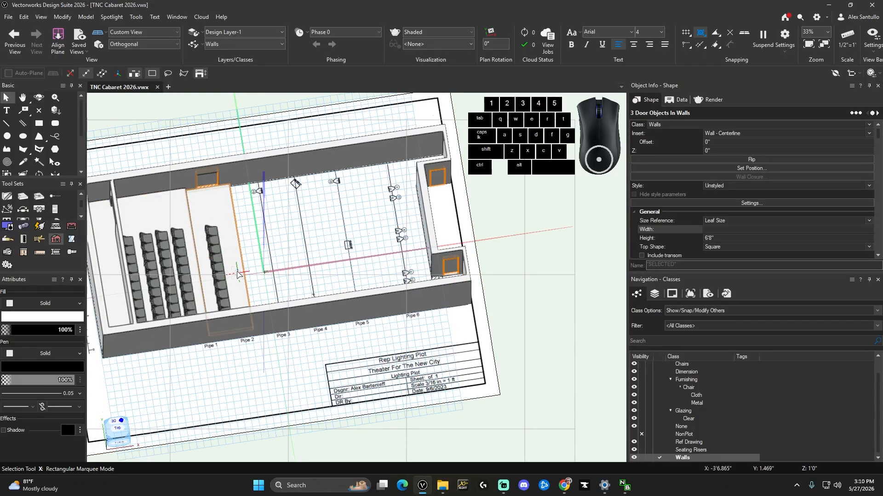
scroll(777, 186, "down", 1)
scroll(777, 183, "down", 6)
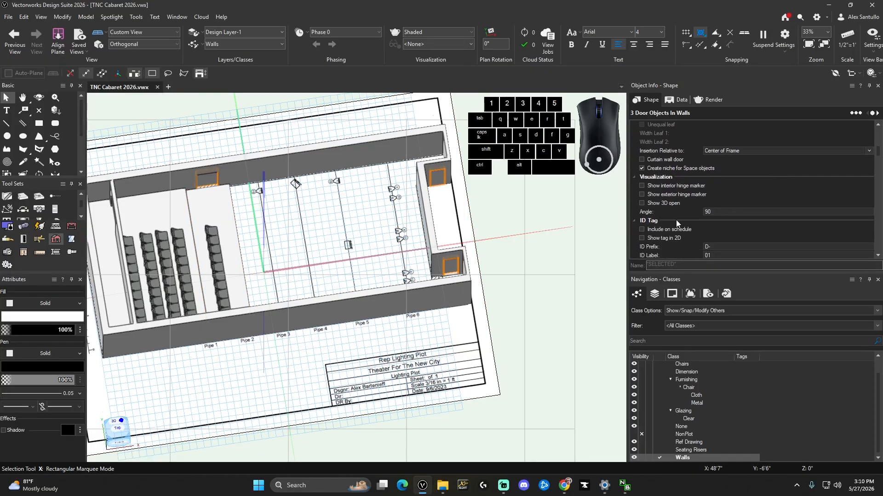
left_click(642, 203)
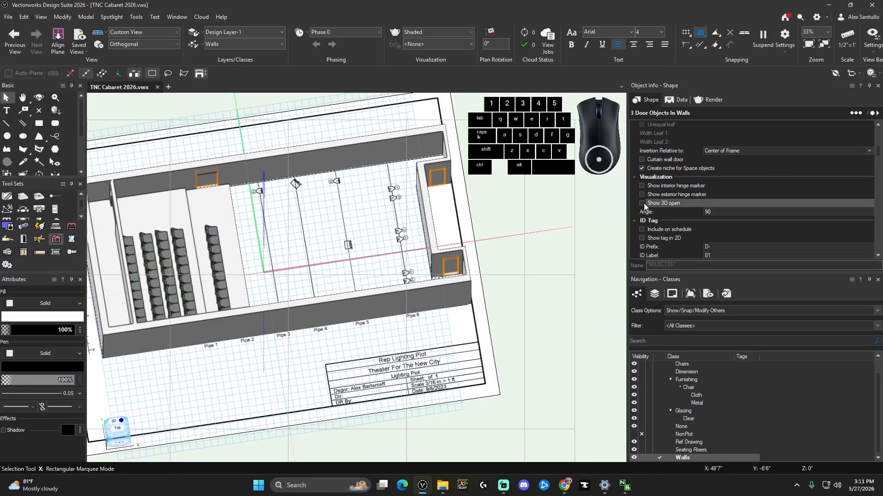
Set the opening angle of the three selected doors to 45 and check them in the 3D view
left_click(735, 212)
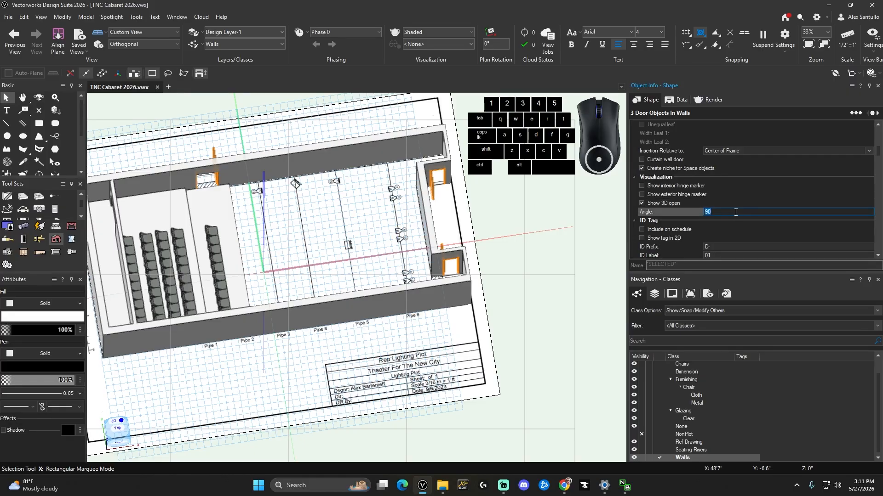
key("Return")
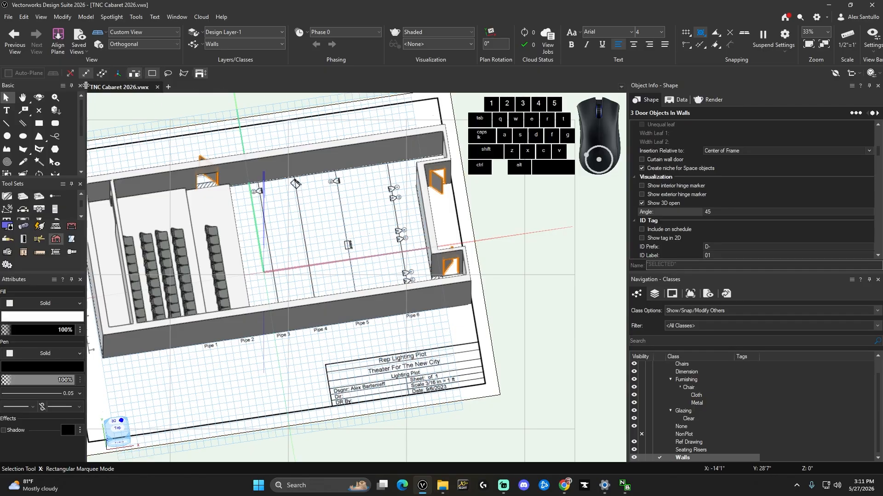
left_click(39, 97)
left_click_drag(509, 232, 420, 299)
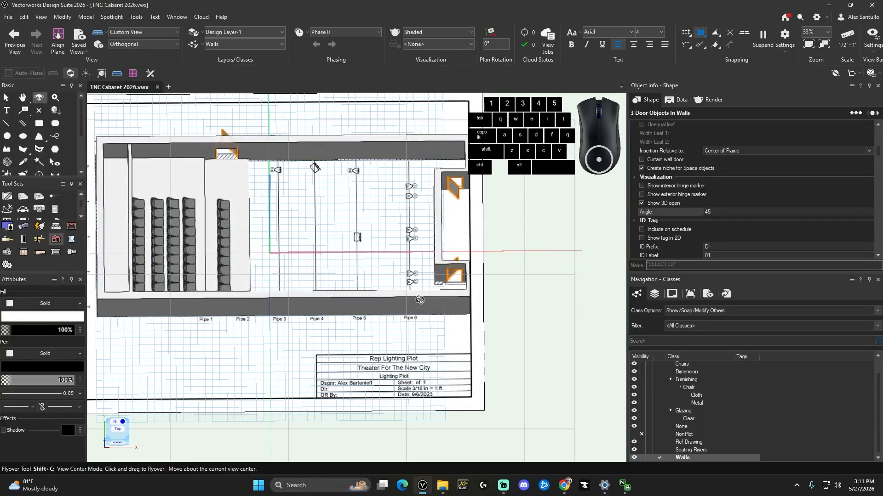